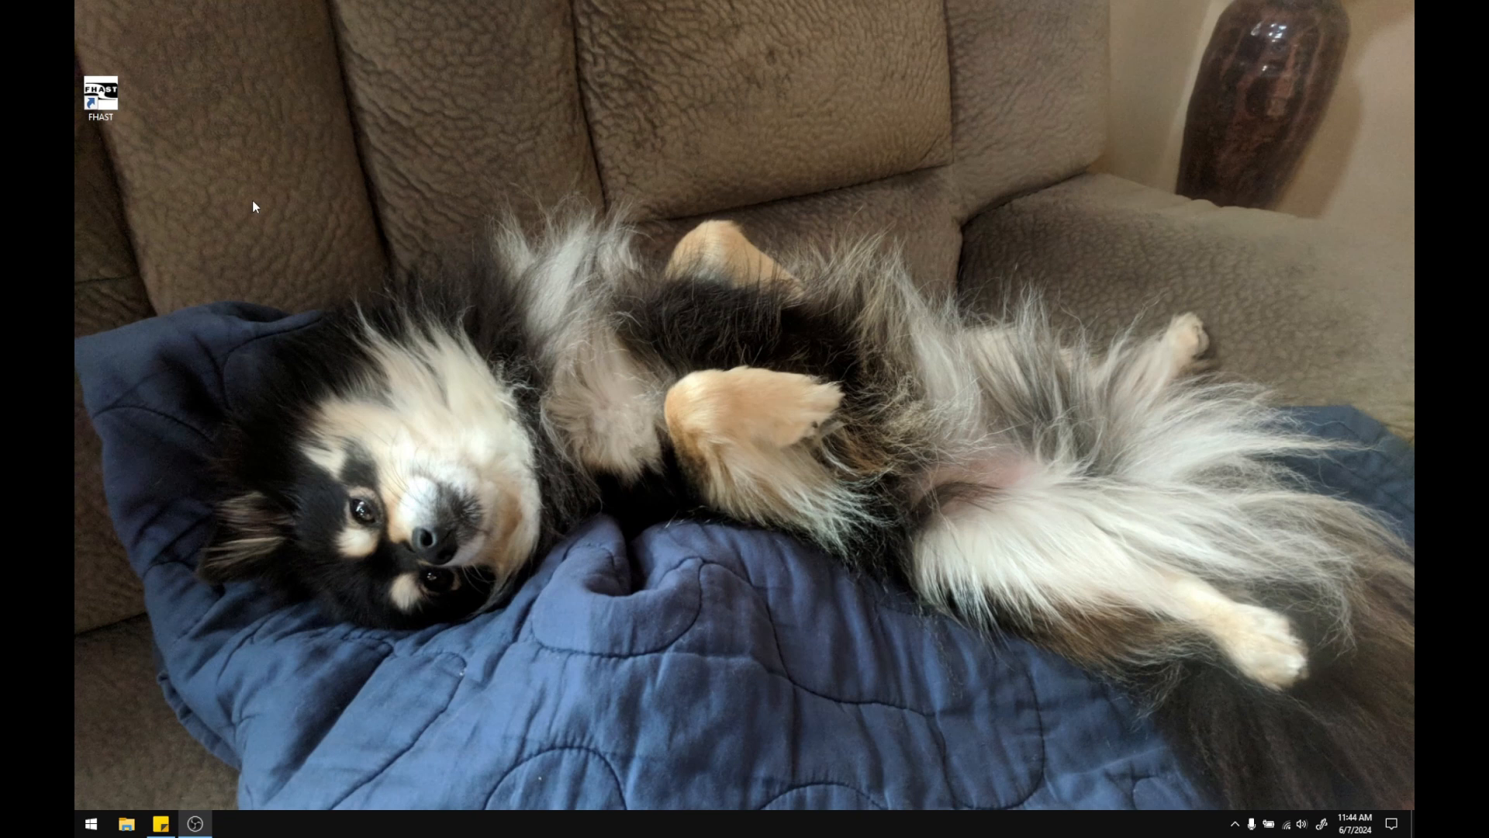
# Launch FHAST from its desktop shortcut and view the available FHAST plugin tools
pyautogui.doubleClick(99, 98)
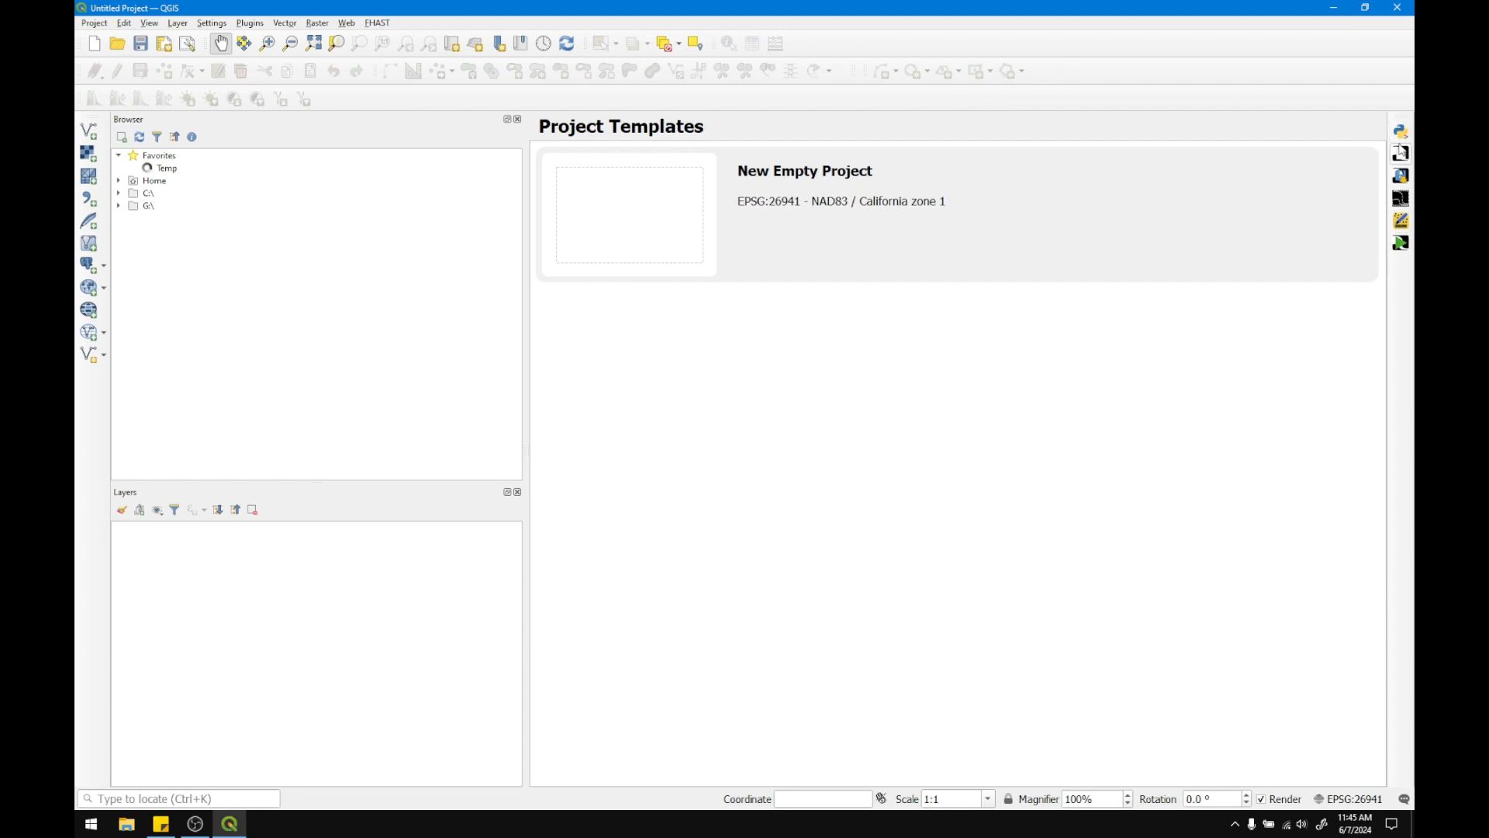
pyautogui.click(384, 25)
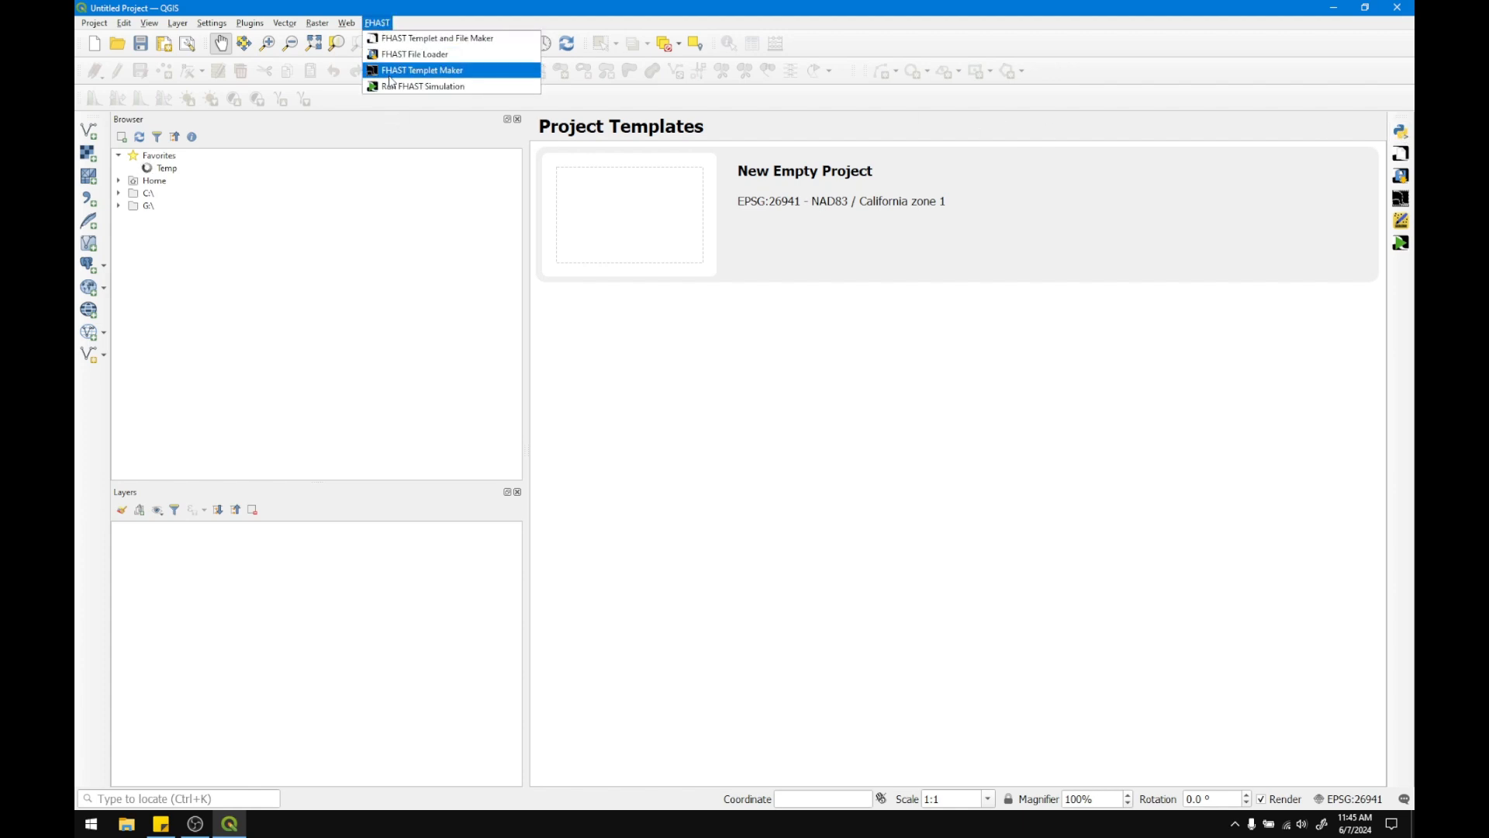
pyautogui.click(618, 311)
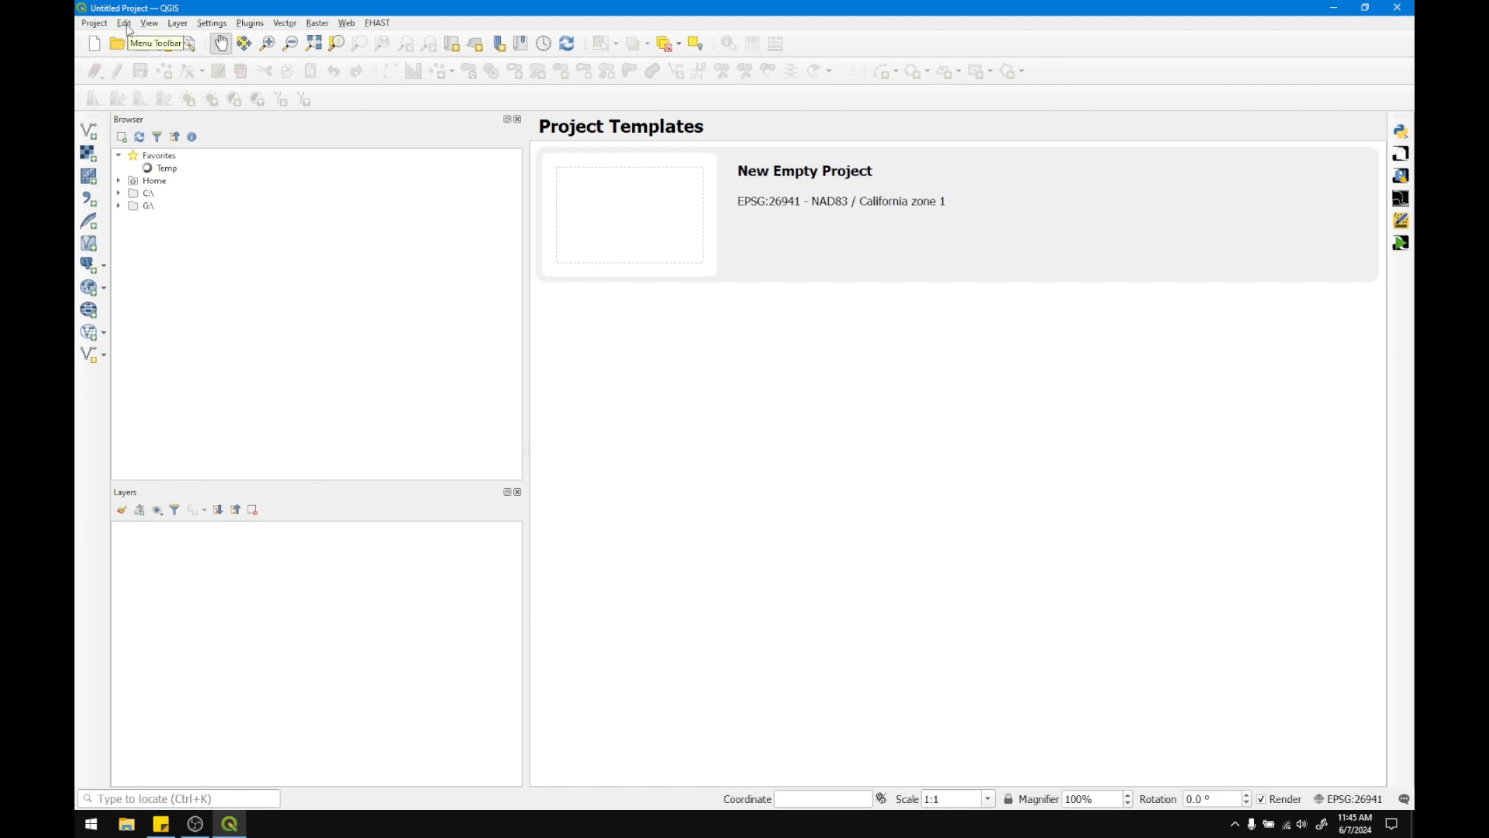
# Open the small_dist_chinook.qgz project from the example_data folder and enlarge the layer list
pyautogui.click(97, 24)
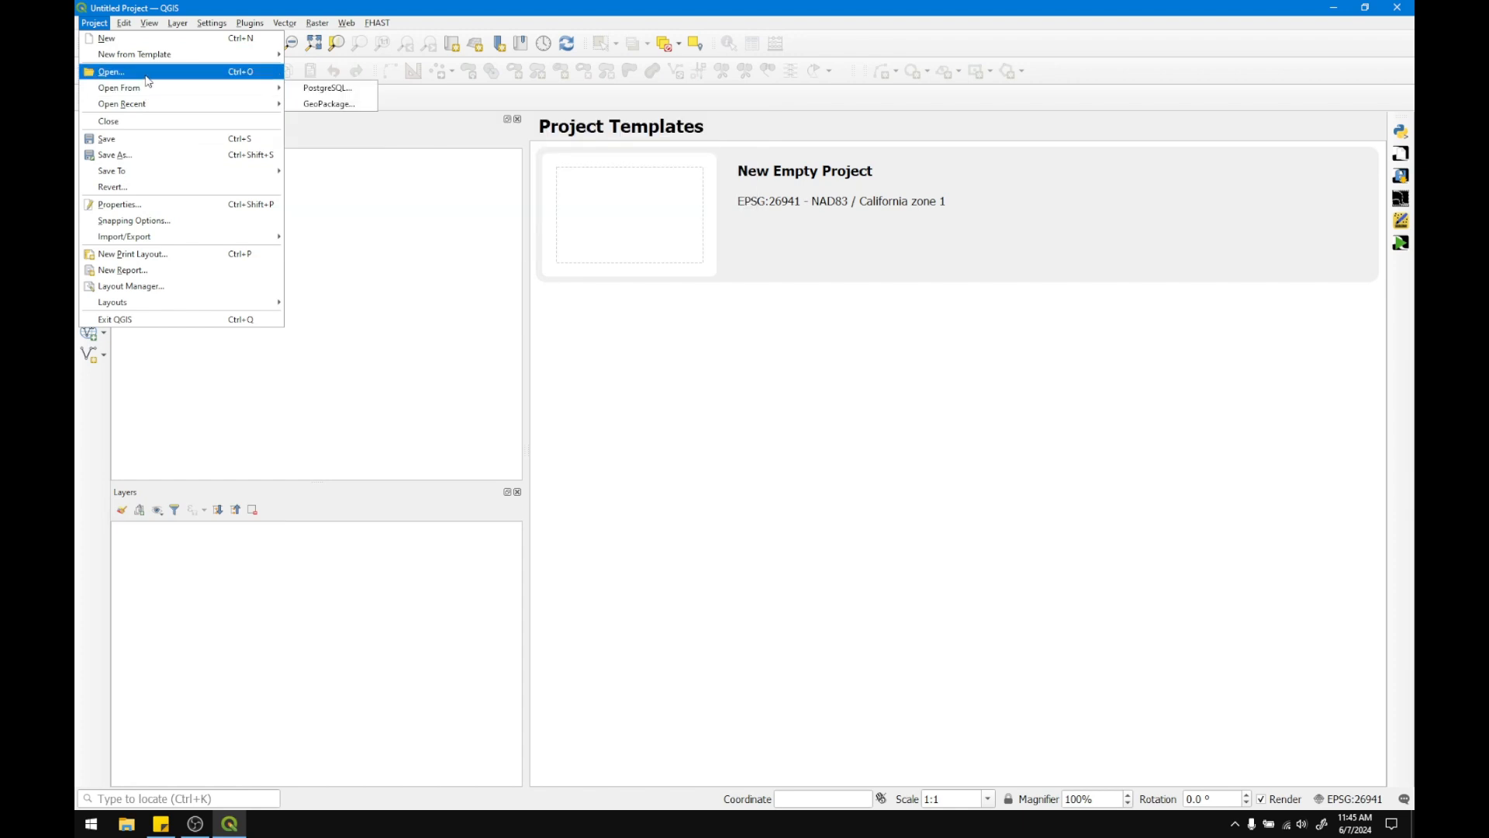
pyautogui.click(149, 78)
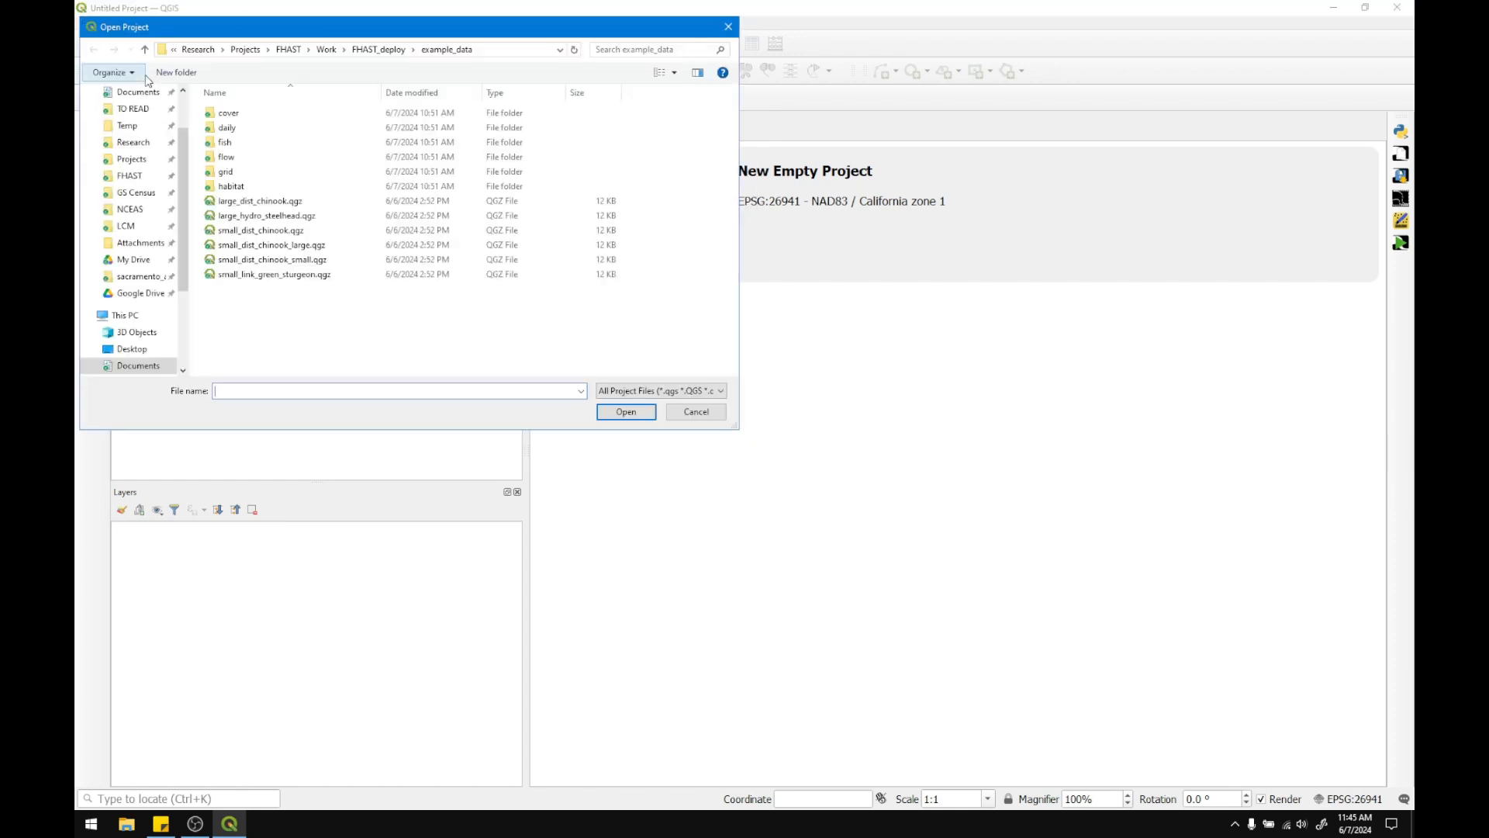
pyautogui.doubleClick(291, 234)
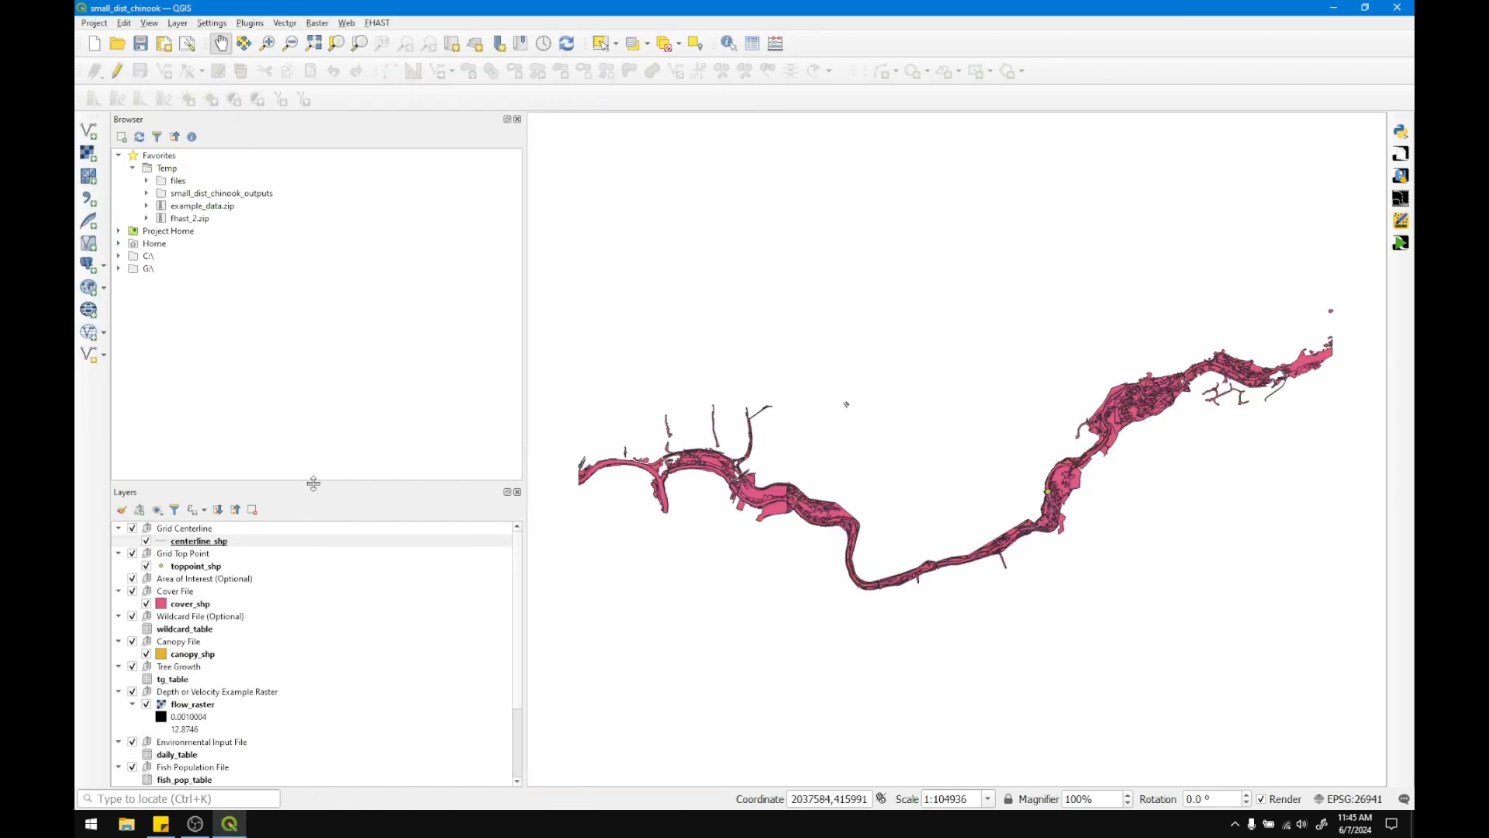
pyautogui.moveTo(314, 481); pyautogui.dragTo(319, 383)
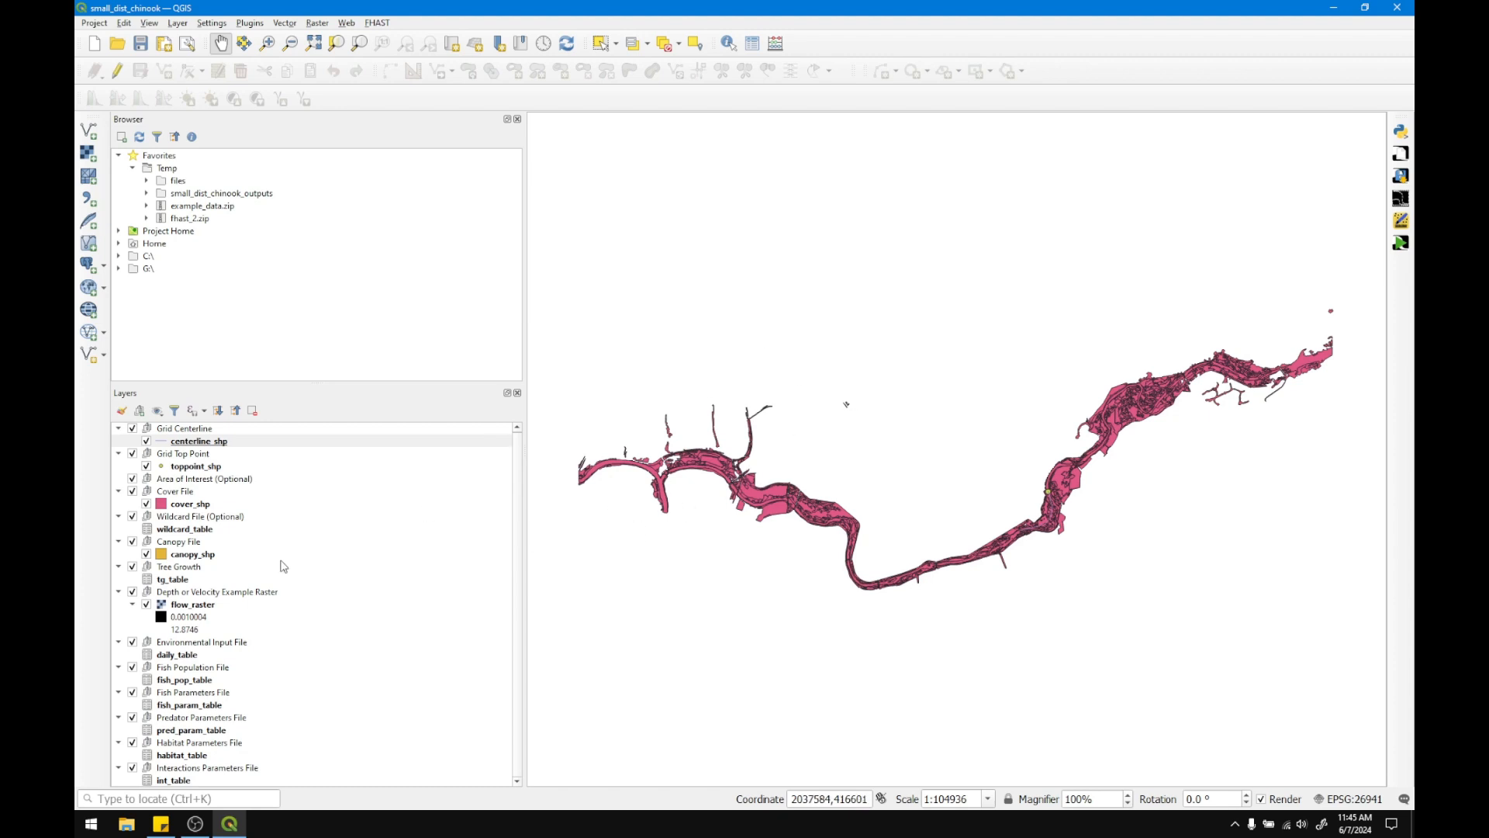
# Remove all layer groups from Grid Centerline to int_table and generate an empty template with the FHAST Templet Maker
pyautogui.click(168, 780)
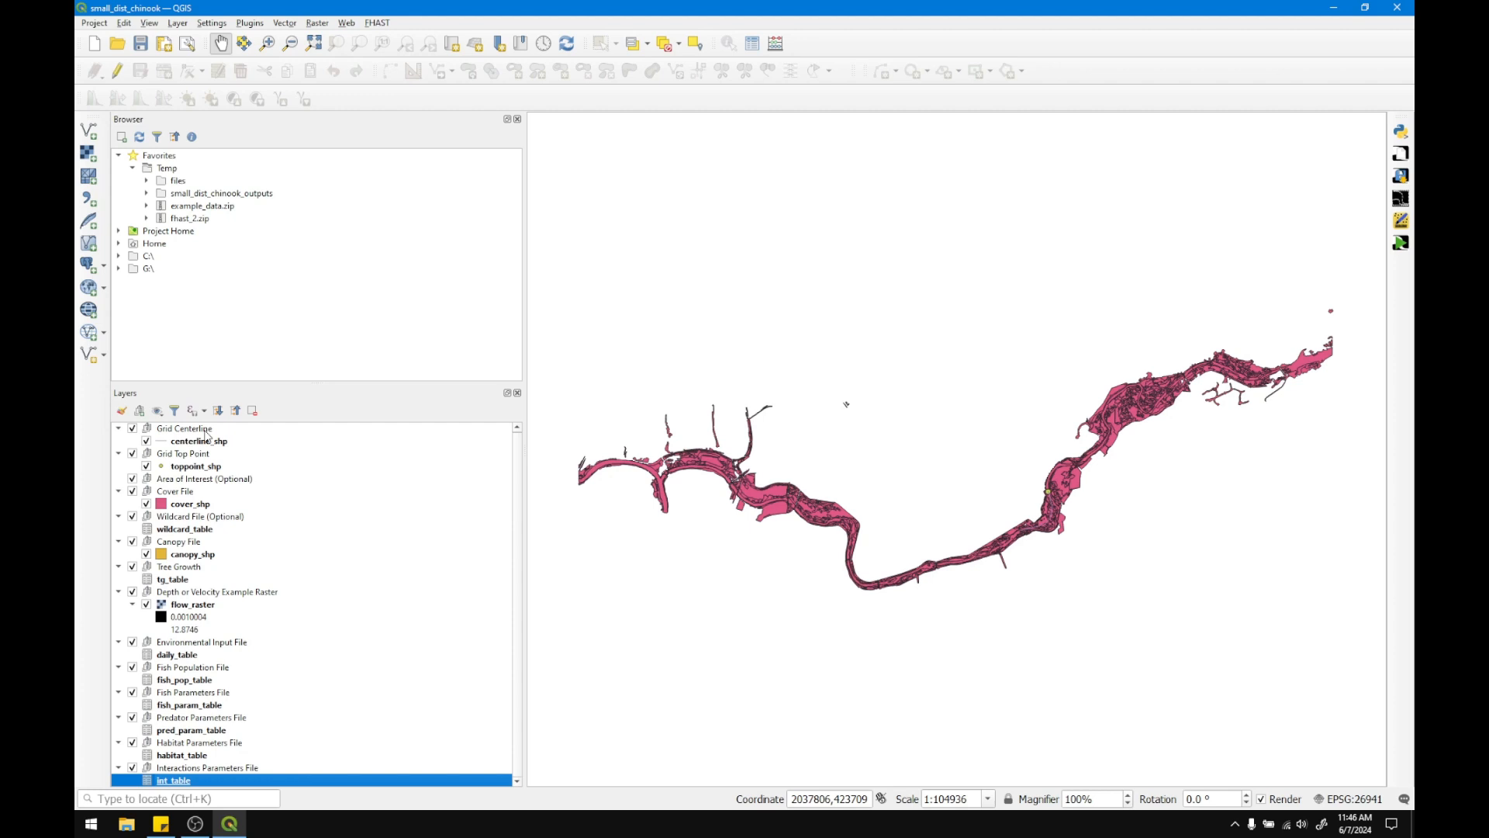
pyautogui.keyDown('shift'); pyautogui.click(207, 436); pyautogui.keyUp('shift')
pyautogui.rightClick(207, 436)
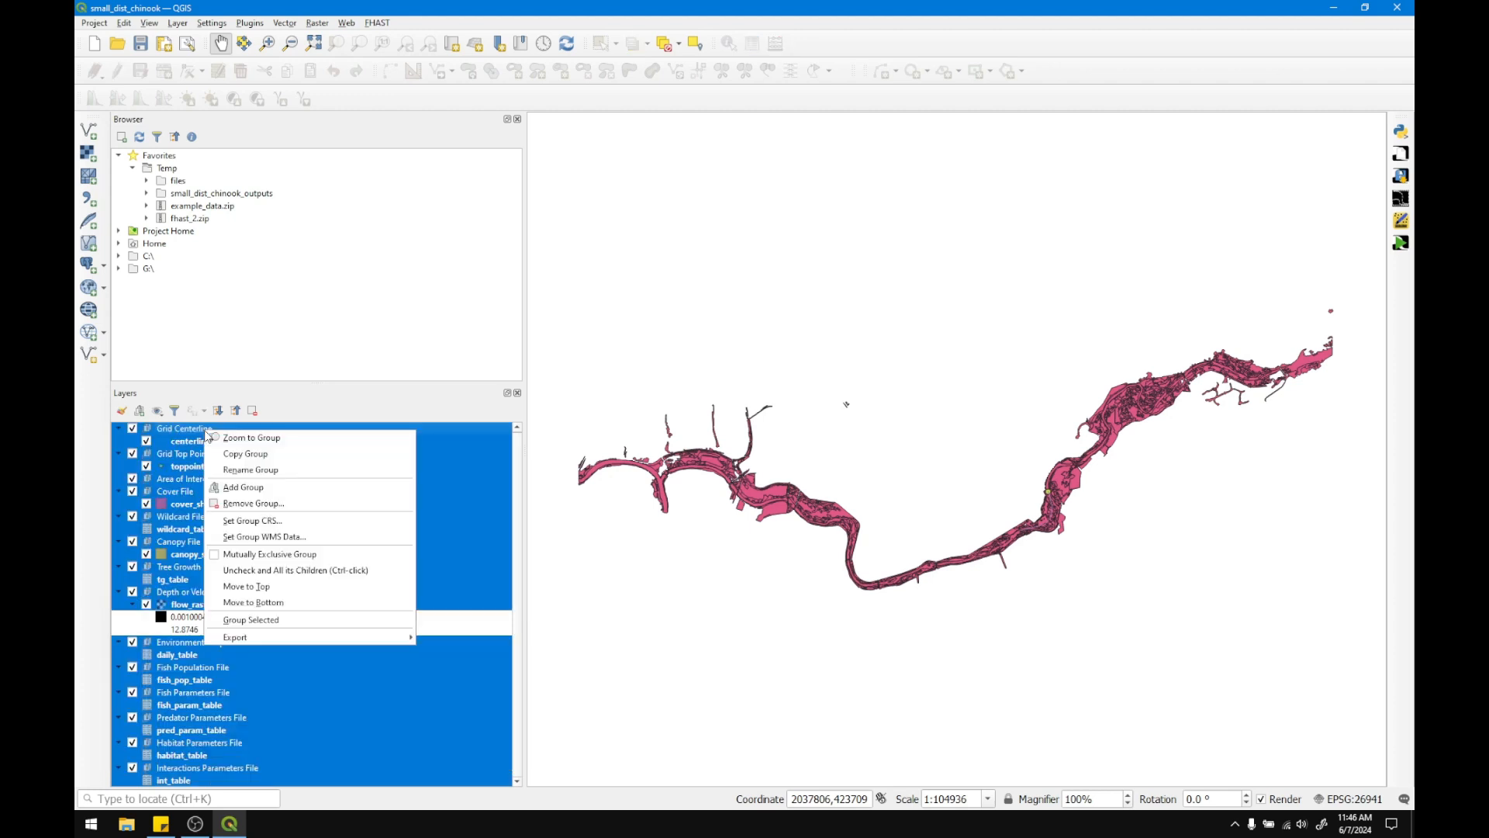
pyautogui.click(254, 505)
pyautogui.click(702, 426)
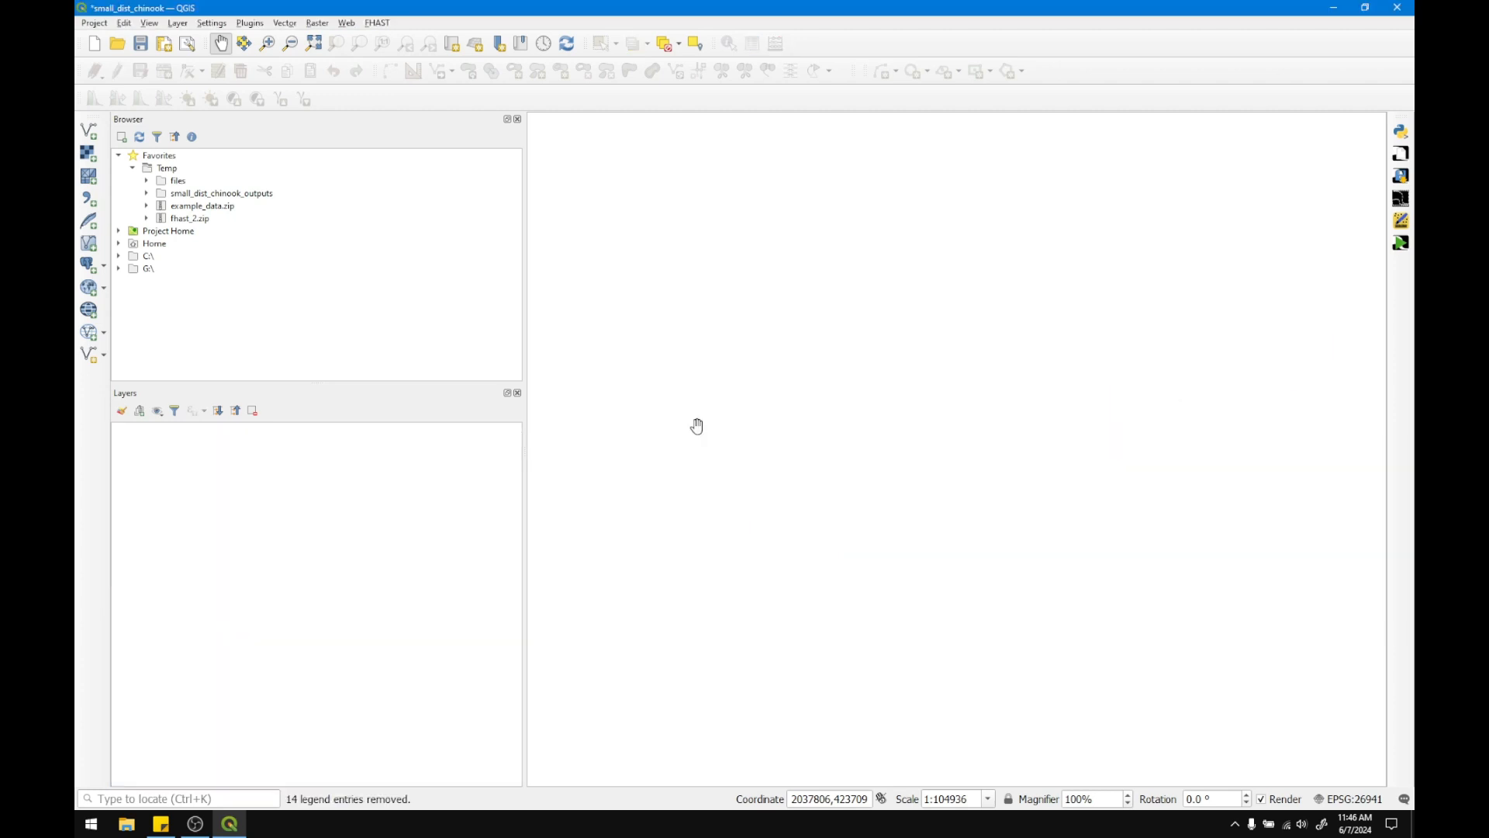
pyautogui.click(1400, 200)
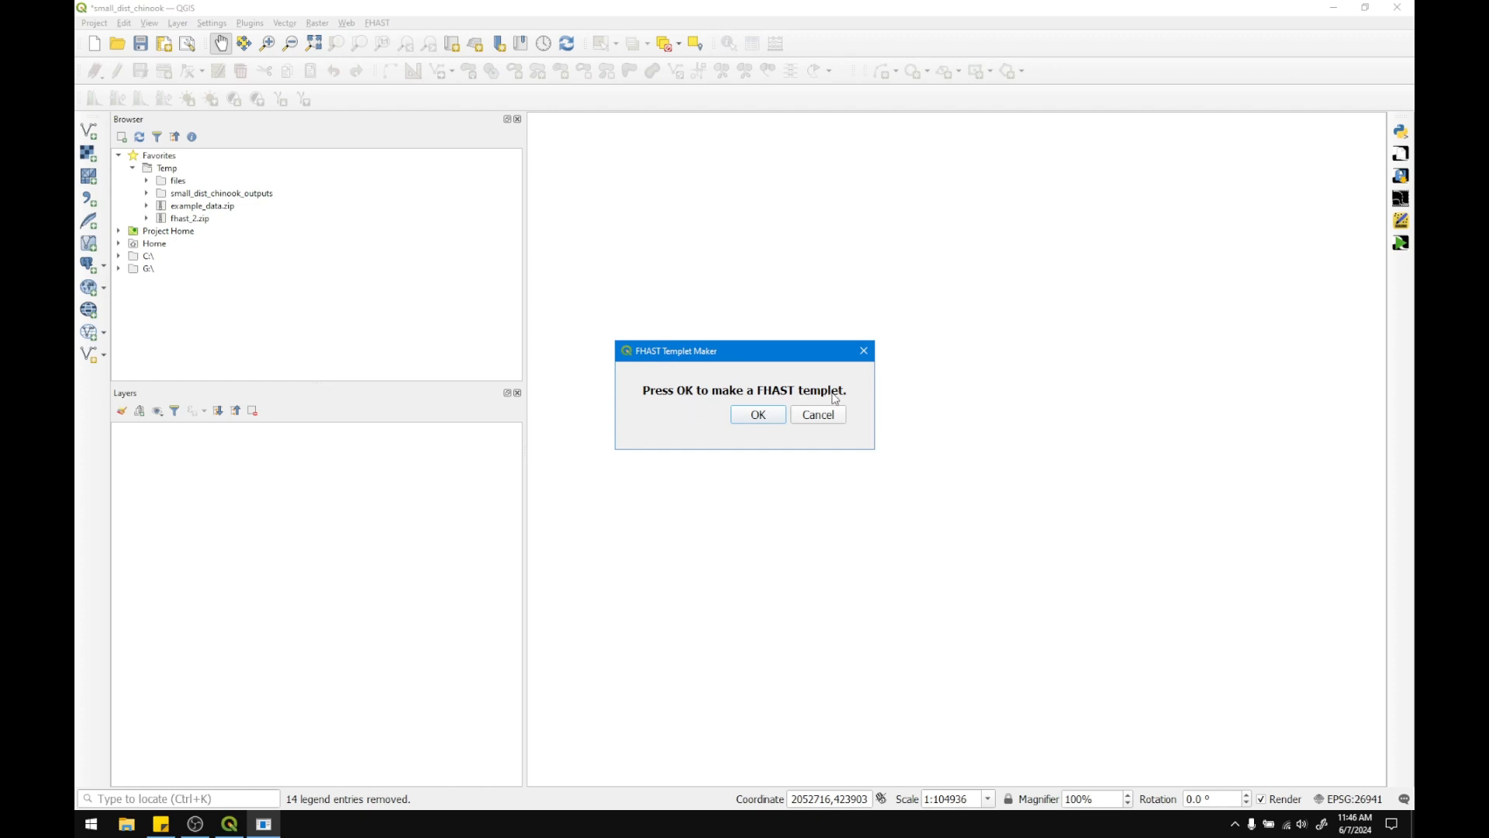
pyautogui.click(758, 415)
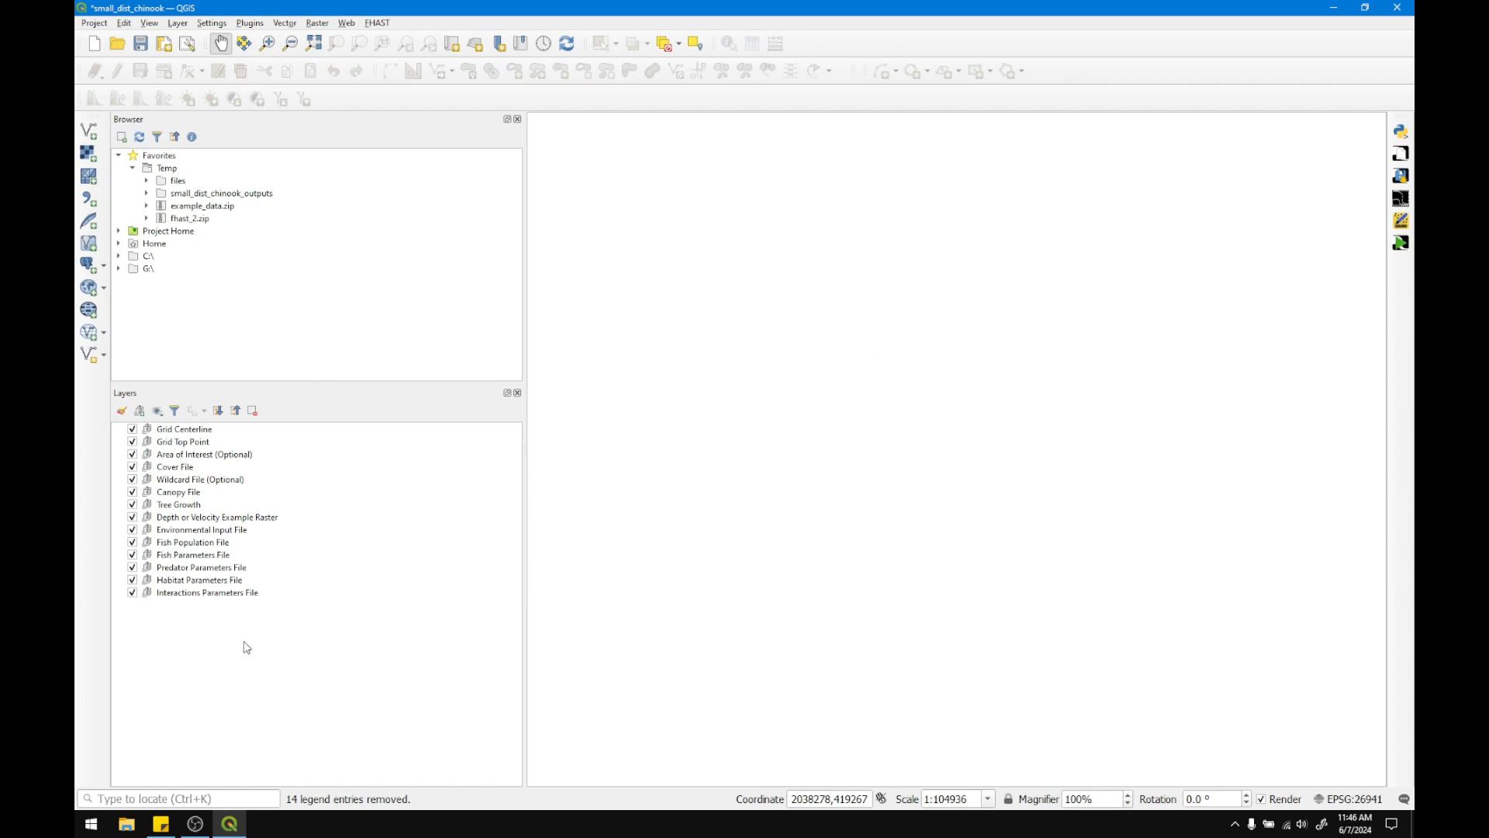
# Switch to File Explorer, open FHAST > Work > FHAST_deploy > example_data, and arrange it side by side with QGIS
pyautogui.click(126, 826)
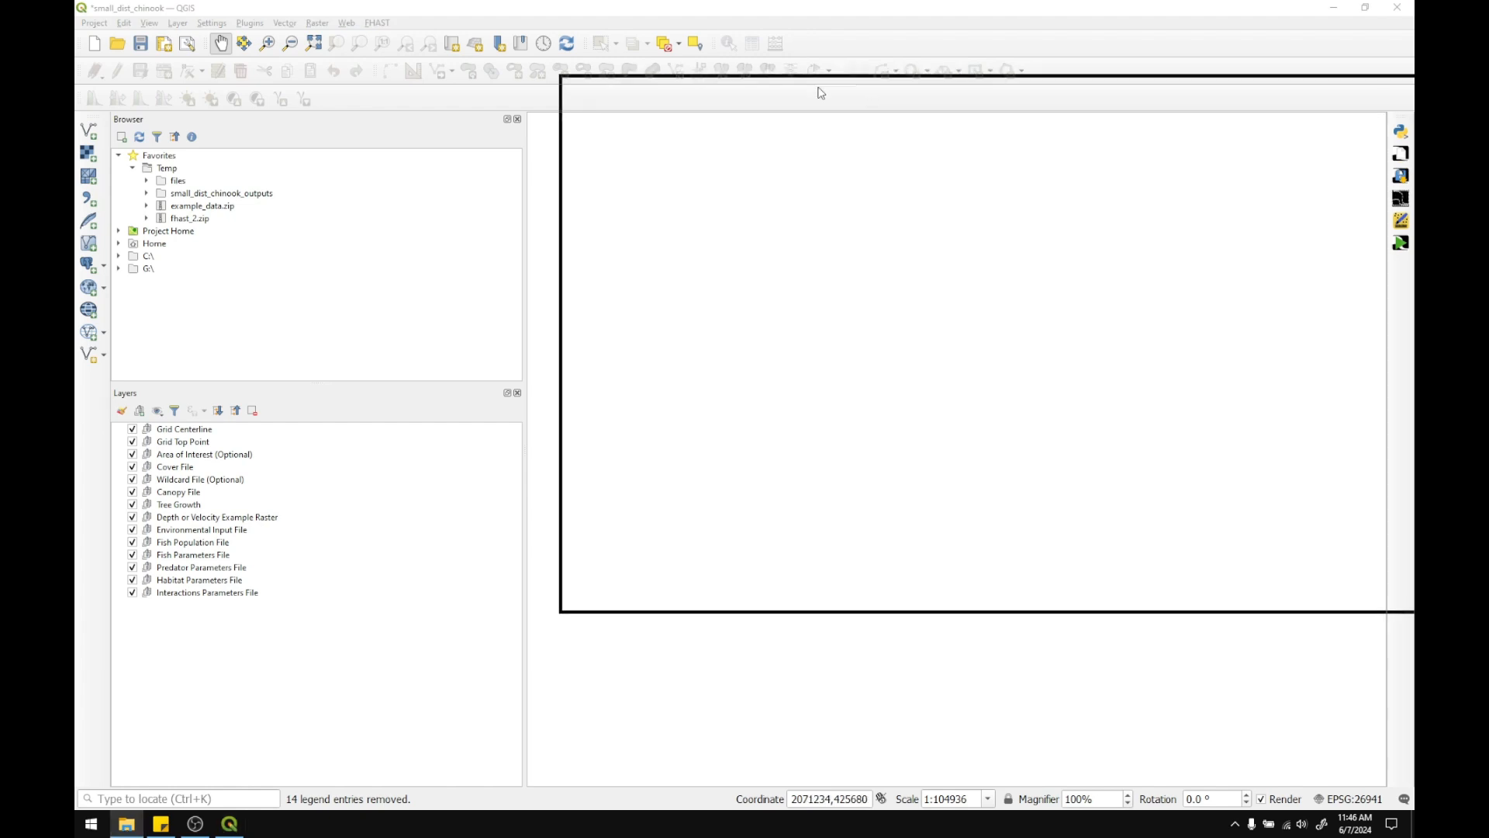
pyautogui.click(511, 236)
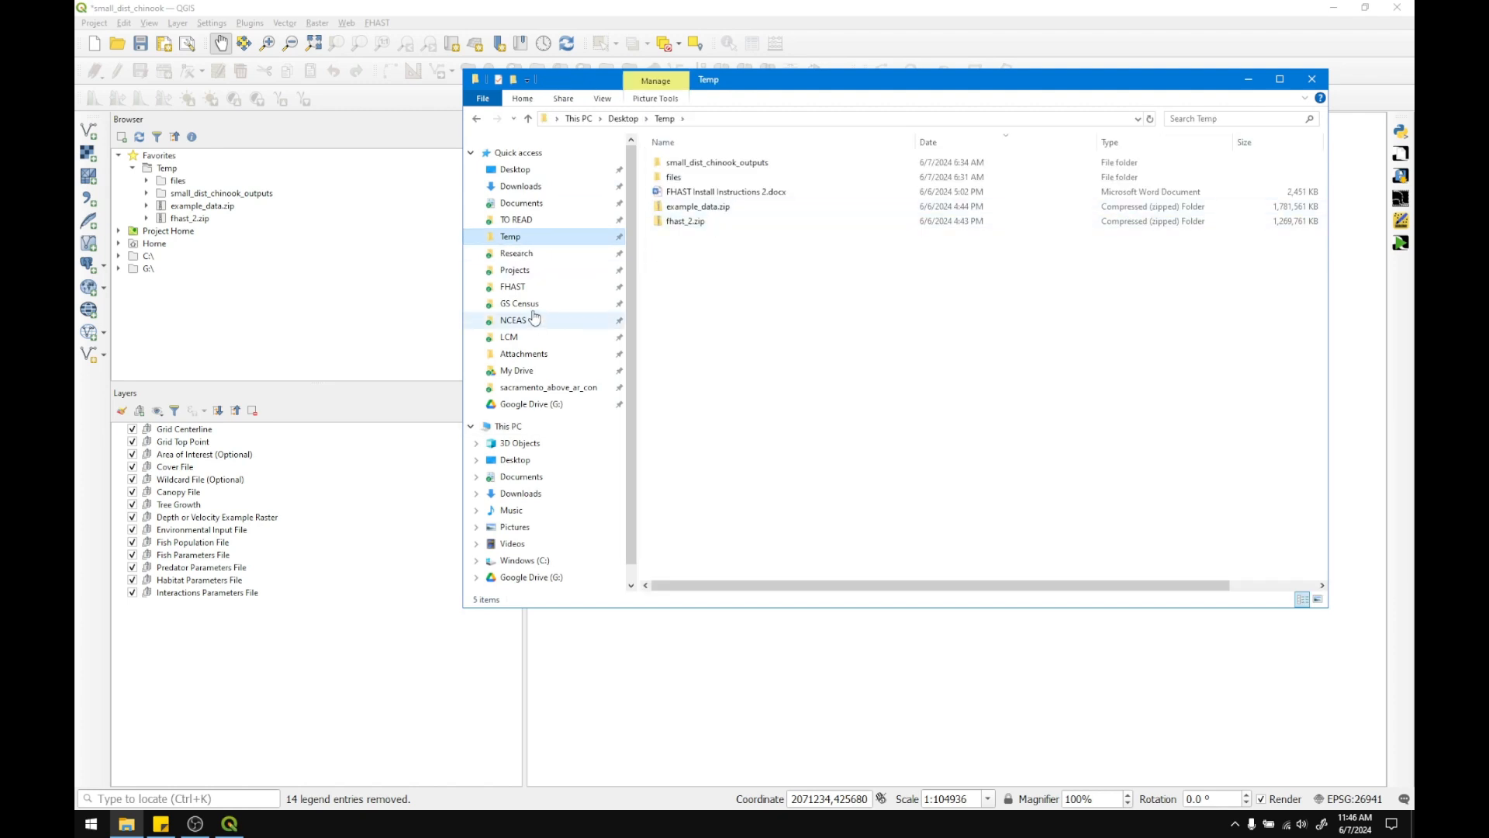
pyautogui.click(522, 288)
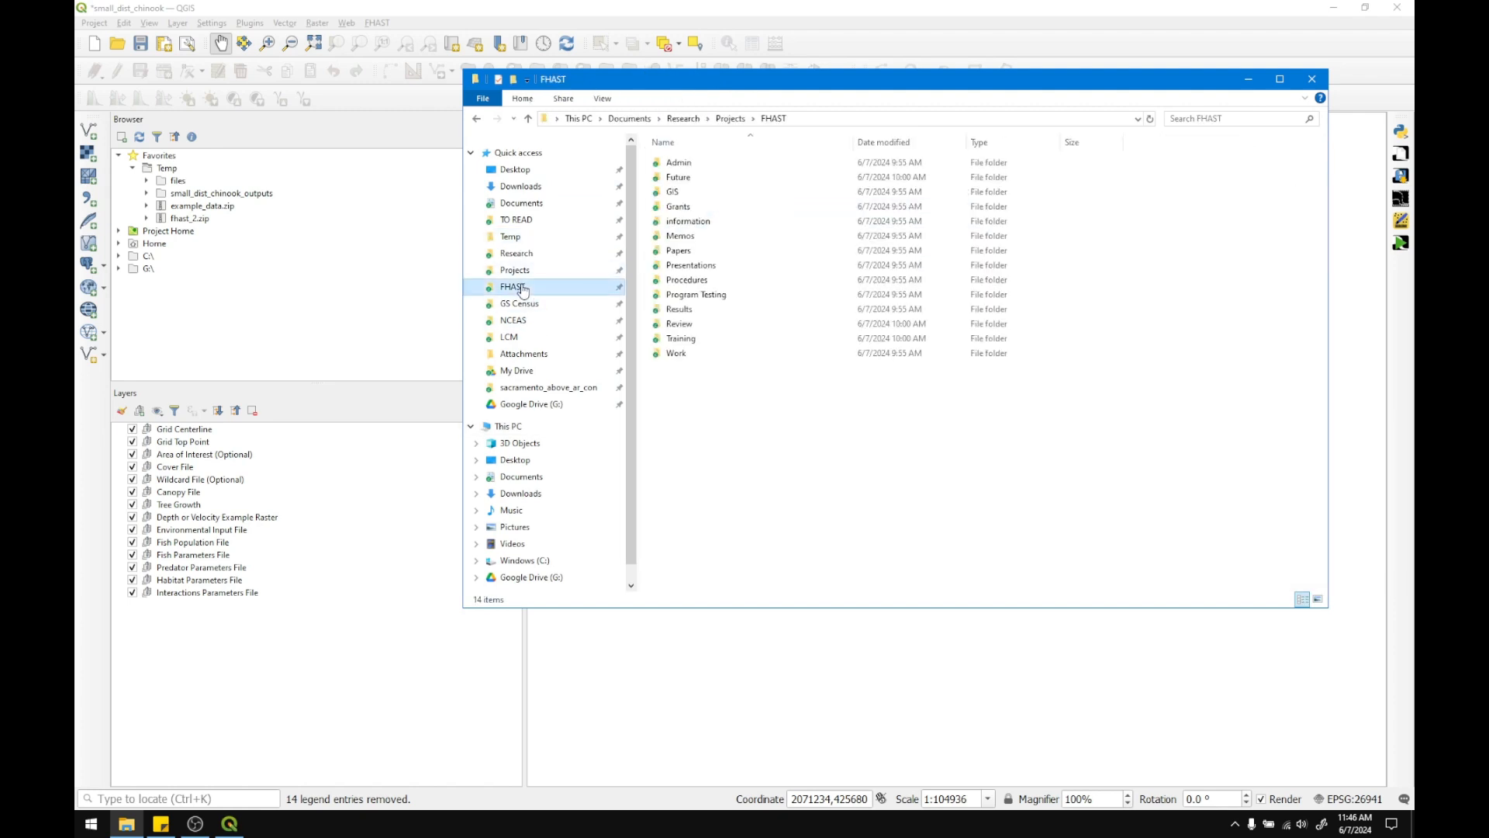
pyautogui.doubleClick(698, 353)
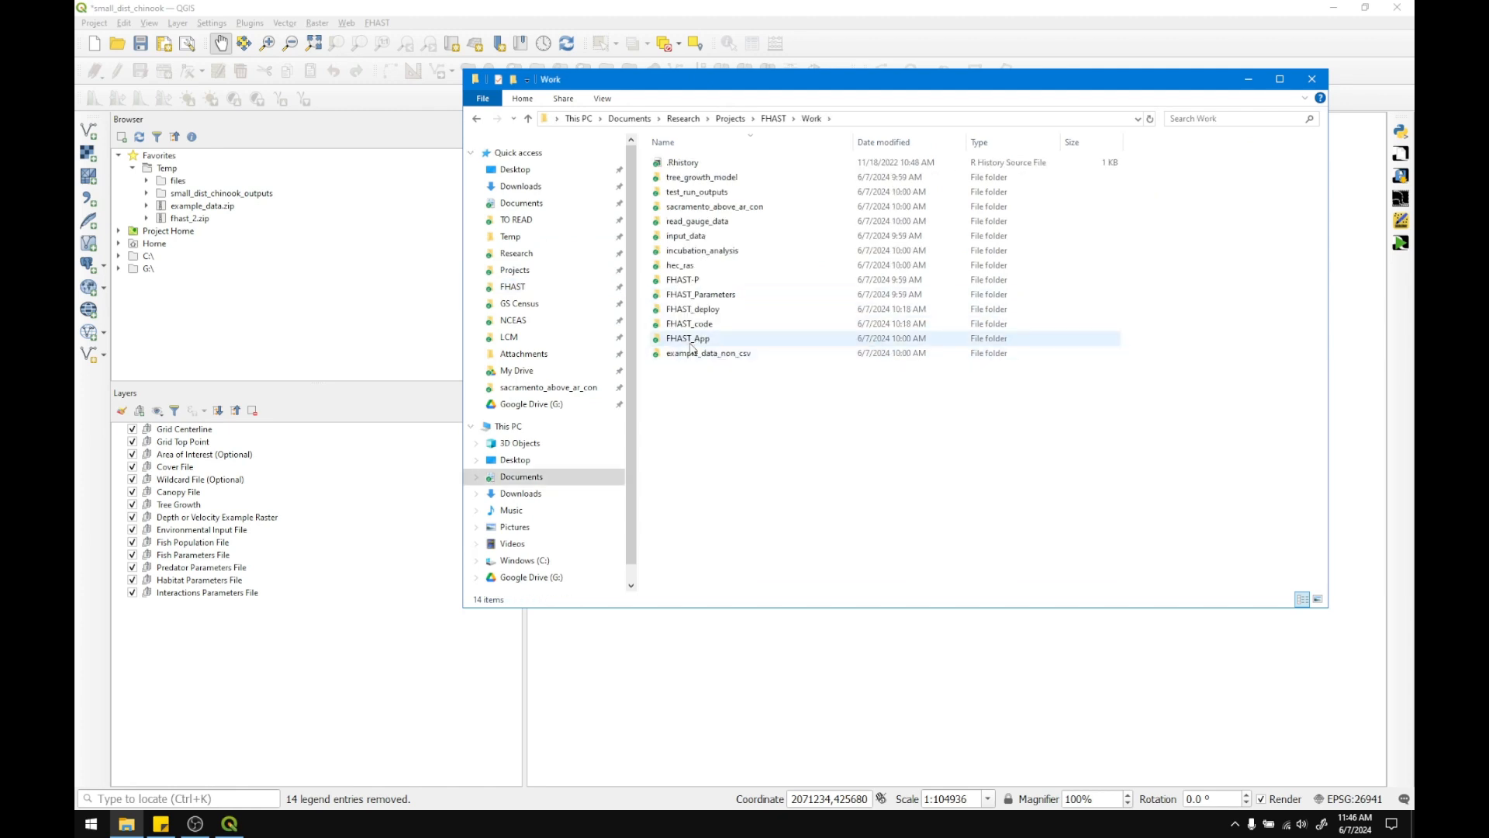
pyautogui.doubleClick(698, 311)
pyautogui.doubleClick(686, 163)
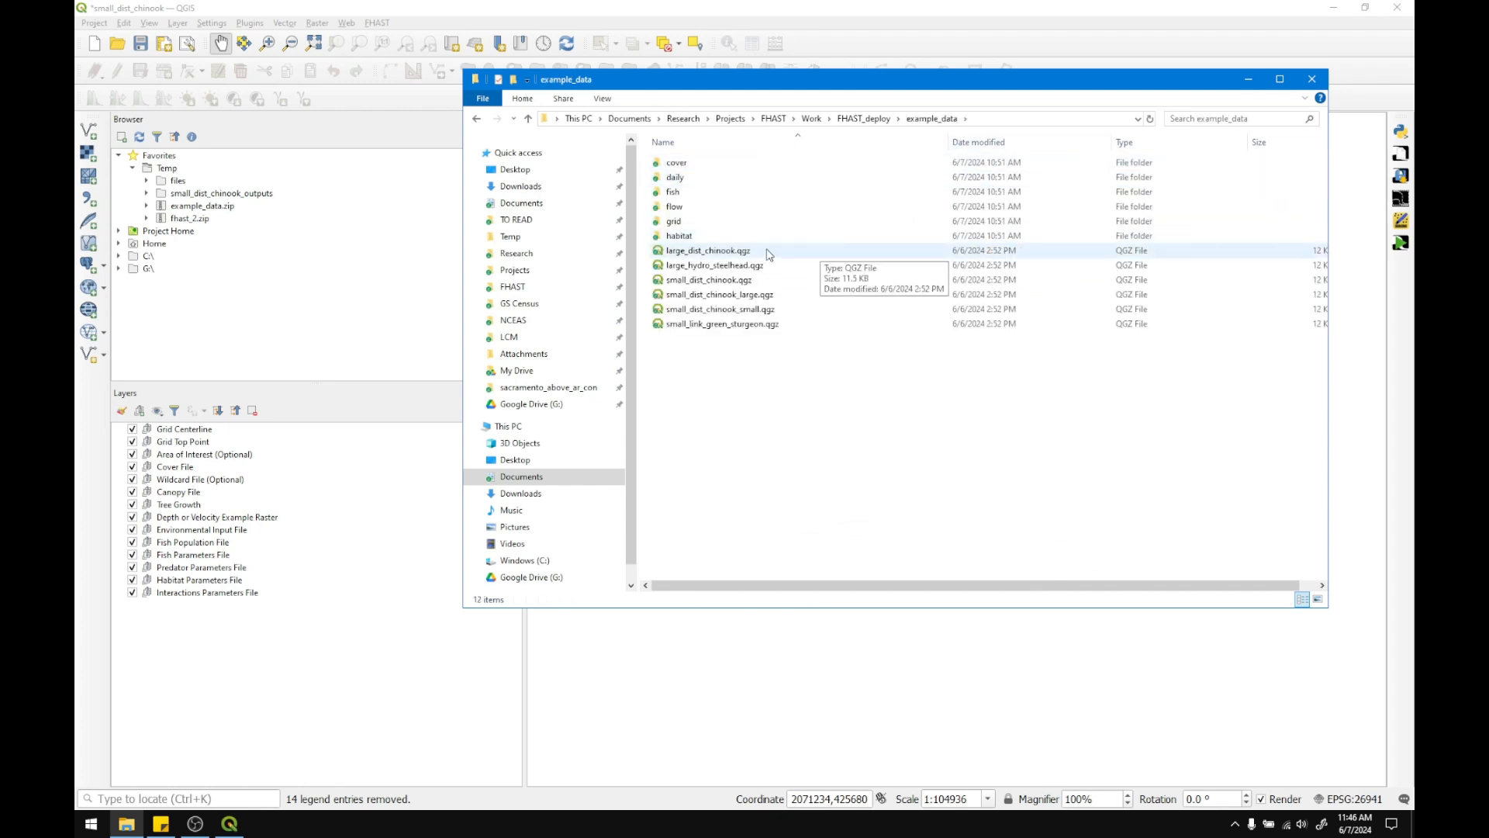
pyautogui.moveTo(723, 86); pyautogui.dragTo(76, 225)
pyautogui.click(1014, 241)
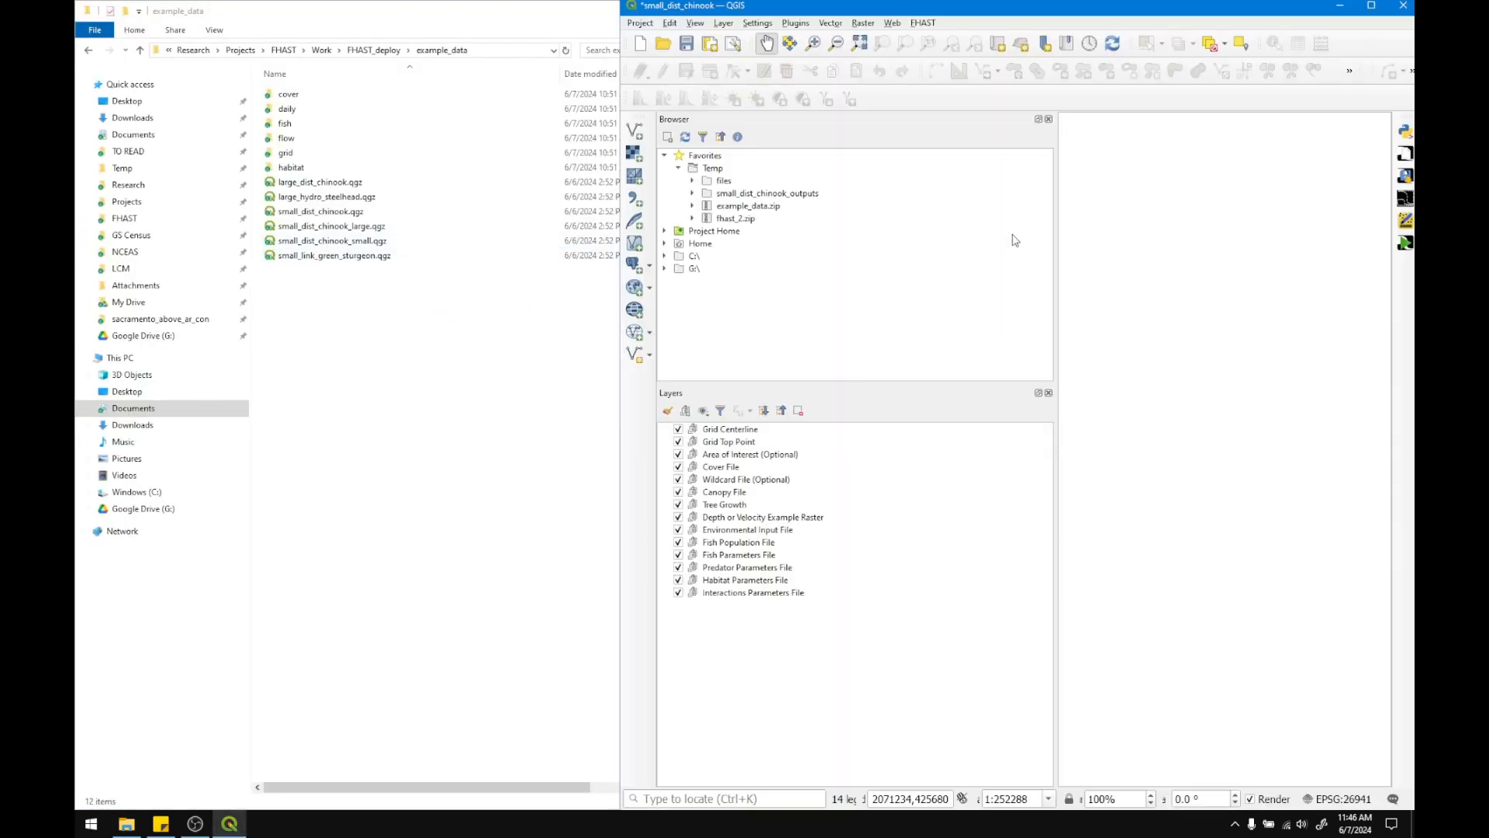
# Add center_line_short.shp from the grid folder to the QGIS project and place it in the Grid Centerline group
pyautogui.click(296, 158)
pyautogui.doubleClick(296, 158)
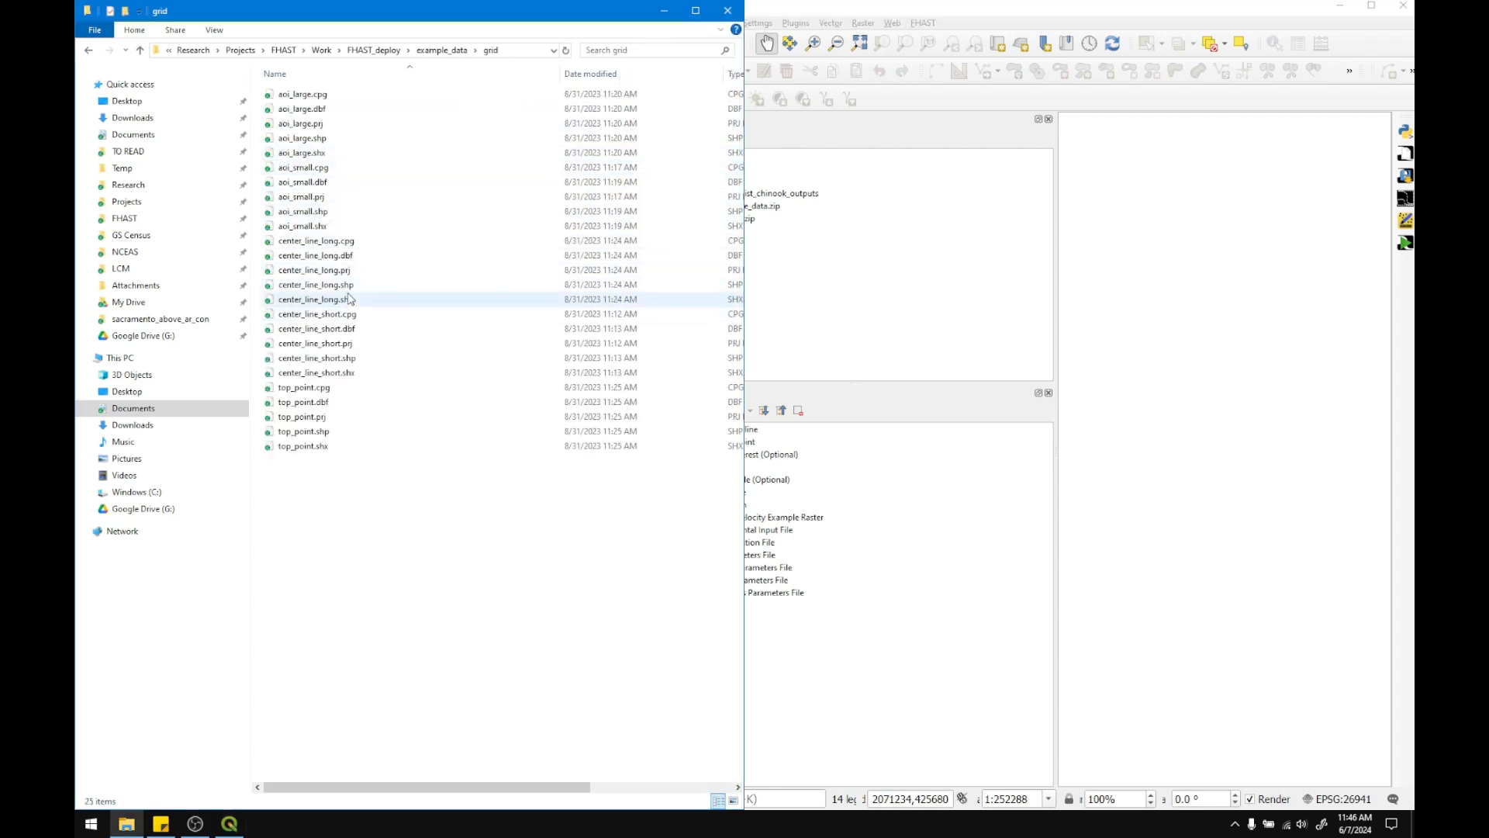
pyautogui.click(352, 358)
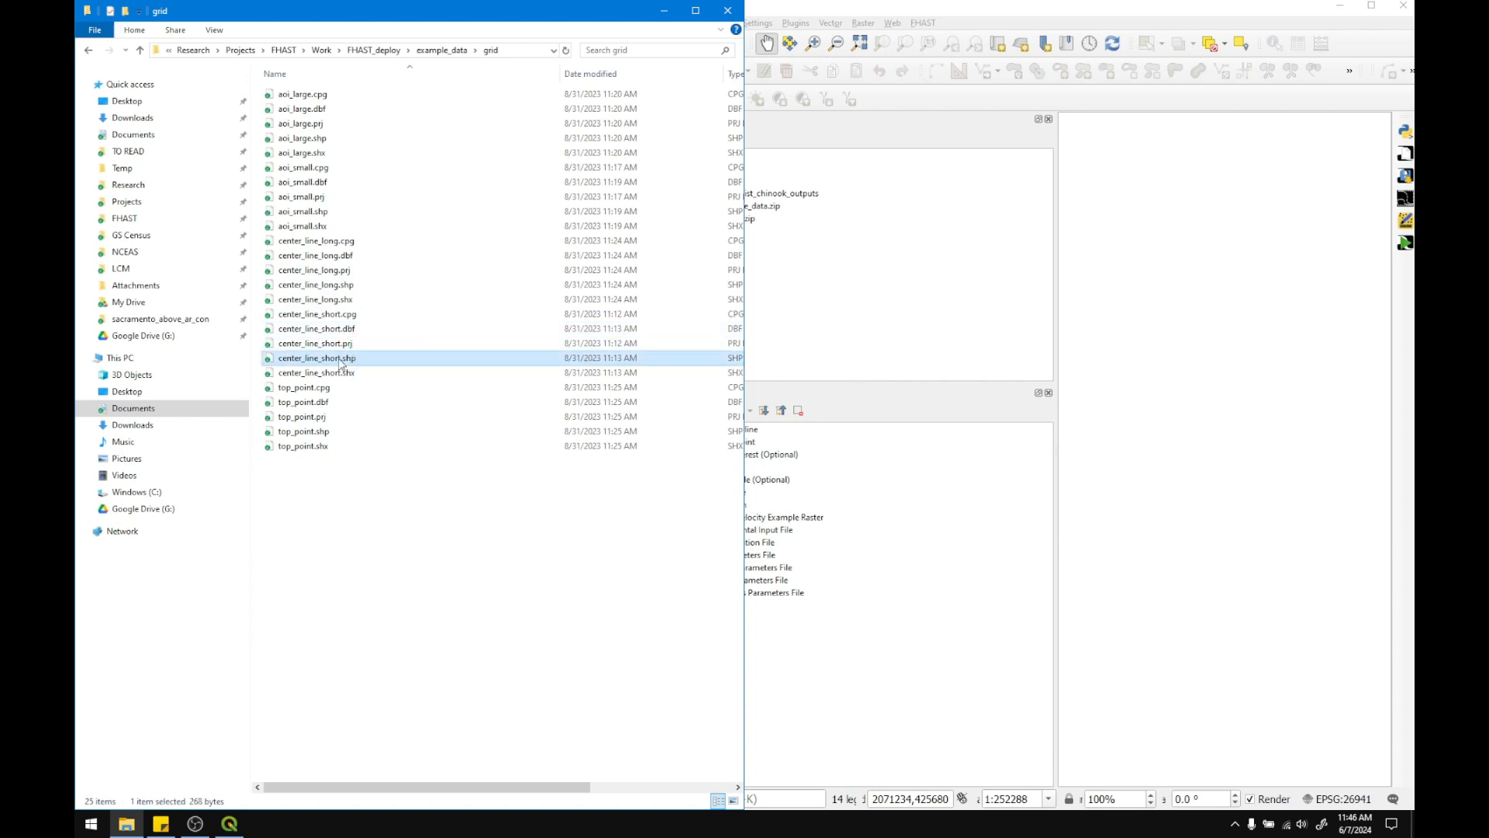
pyautogui.moveTo(341, 365); pyautogui.dragTo(1240, 366)
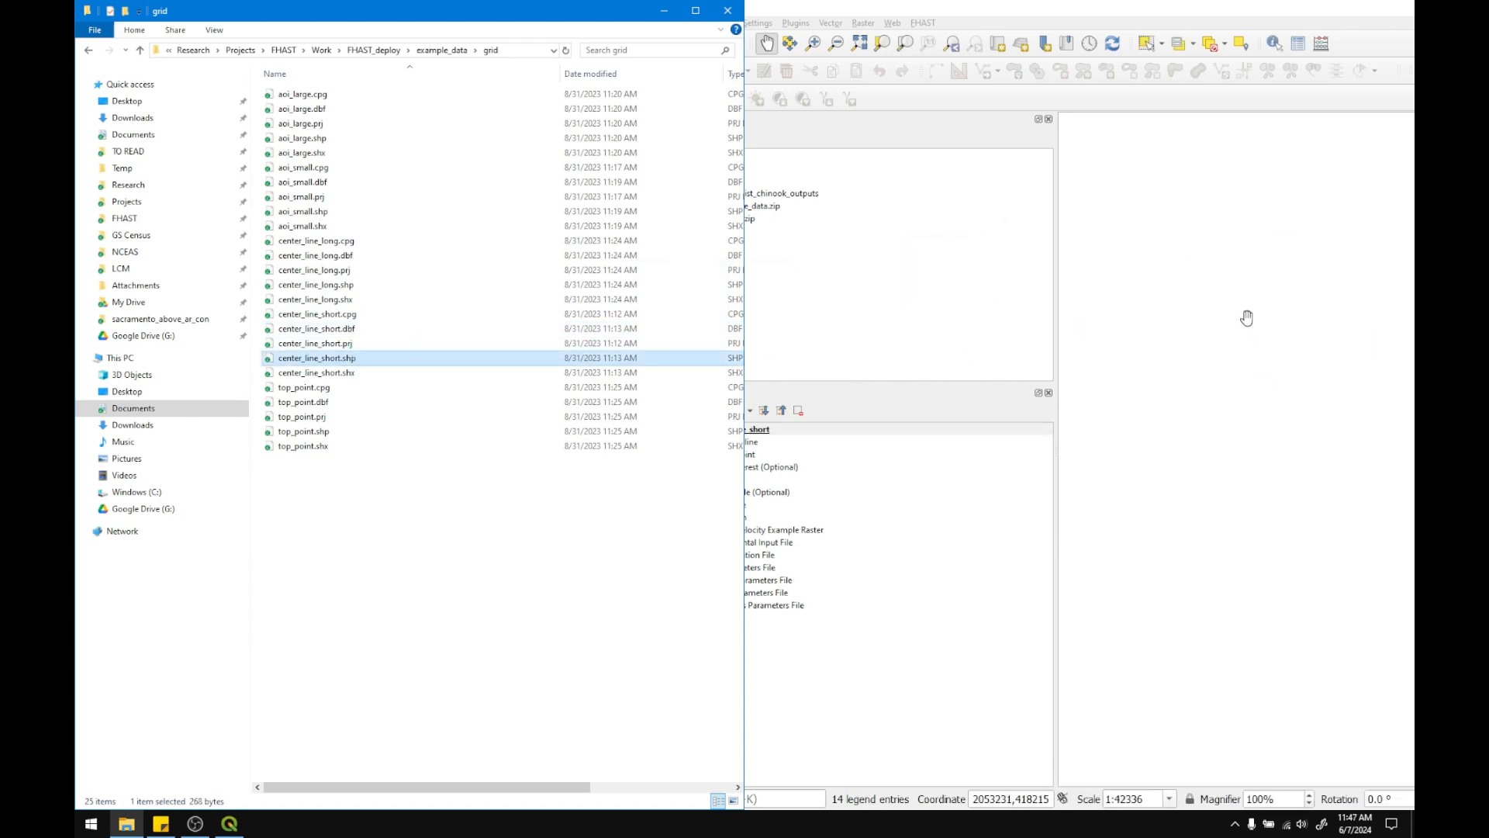
pyautogui.moveTo(1109, 14); pyautogui.dragTo(1071, 38)
pyautogui.click(1229, 34)
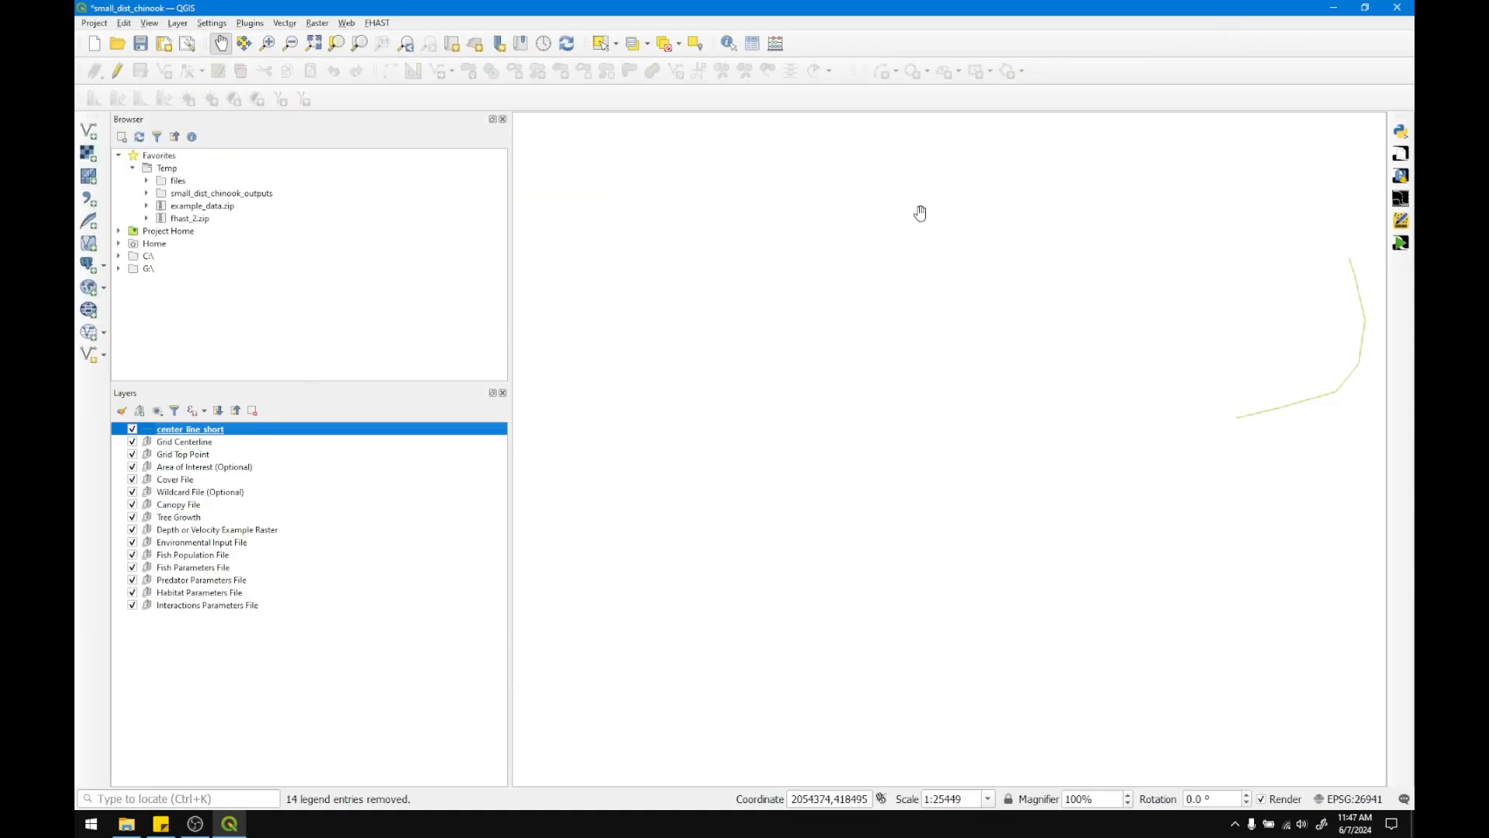
pyautogui.moveTo(188, 431); pyautogui.dragTo(197, 446)
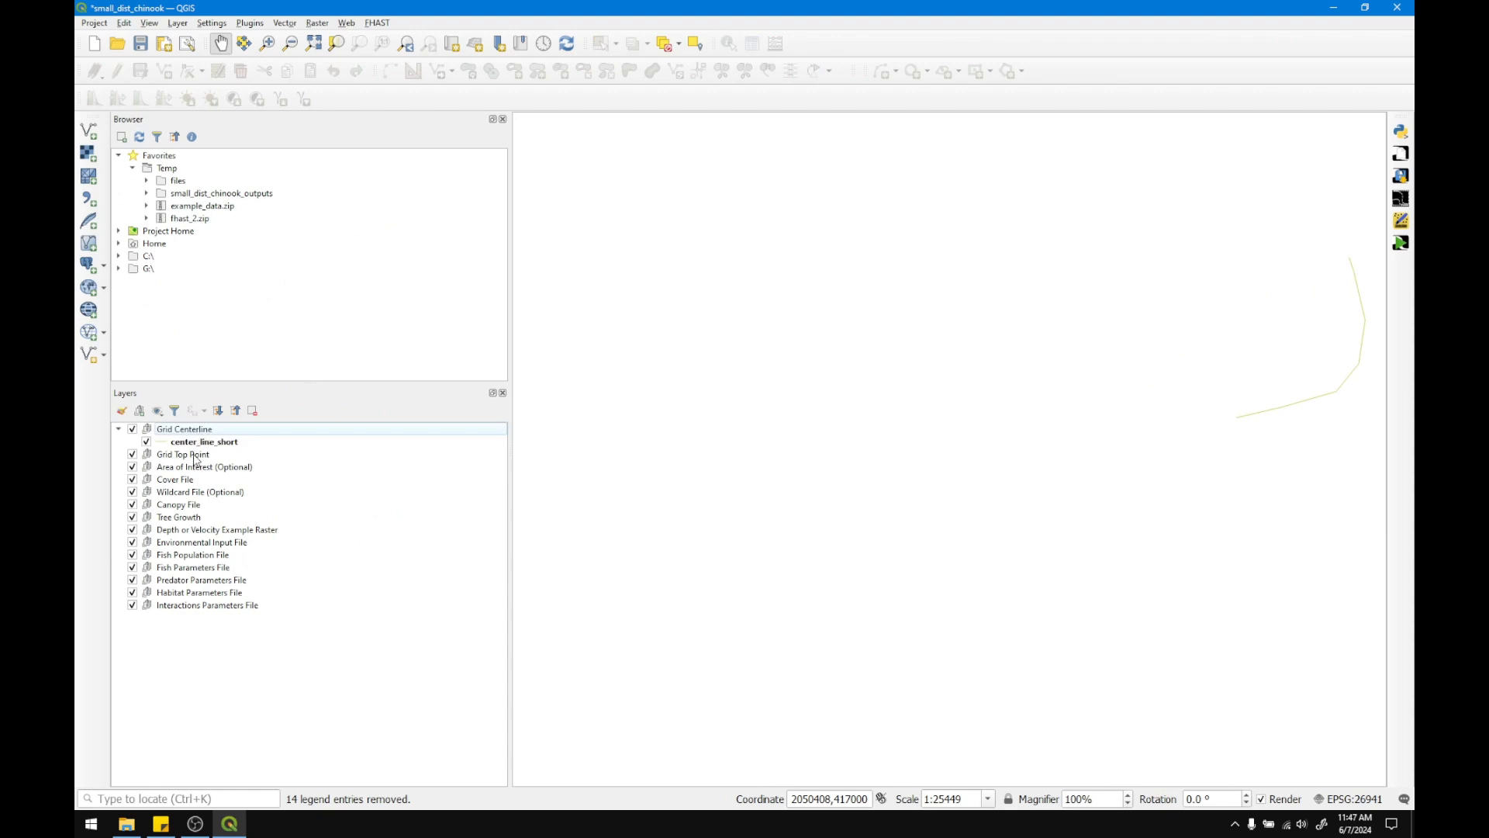
# Add top_point.shp from the grid folder to the Grid Top Point group, with the QGIS window beside the file list
pyautogui.click(194, 458)
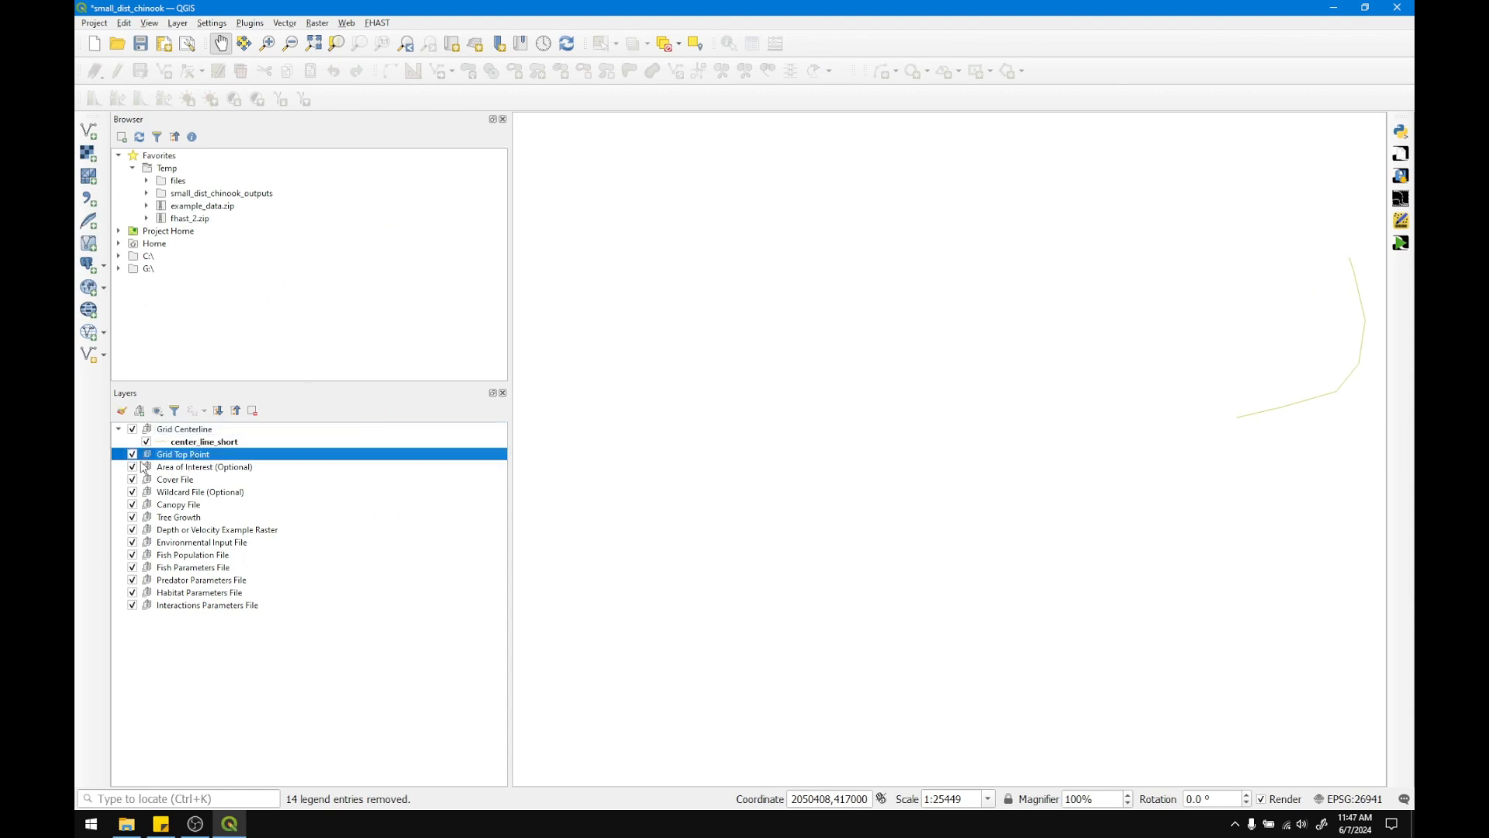
pyautogui.click(1364, 8)
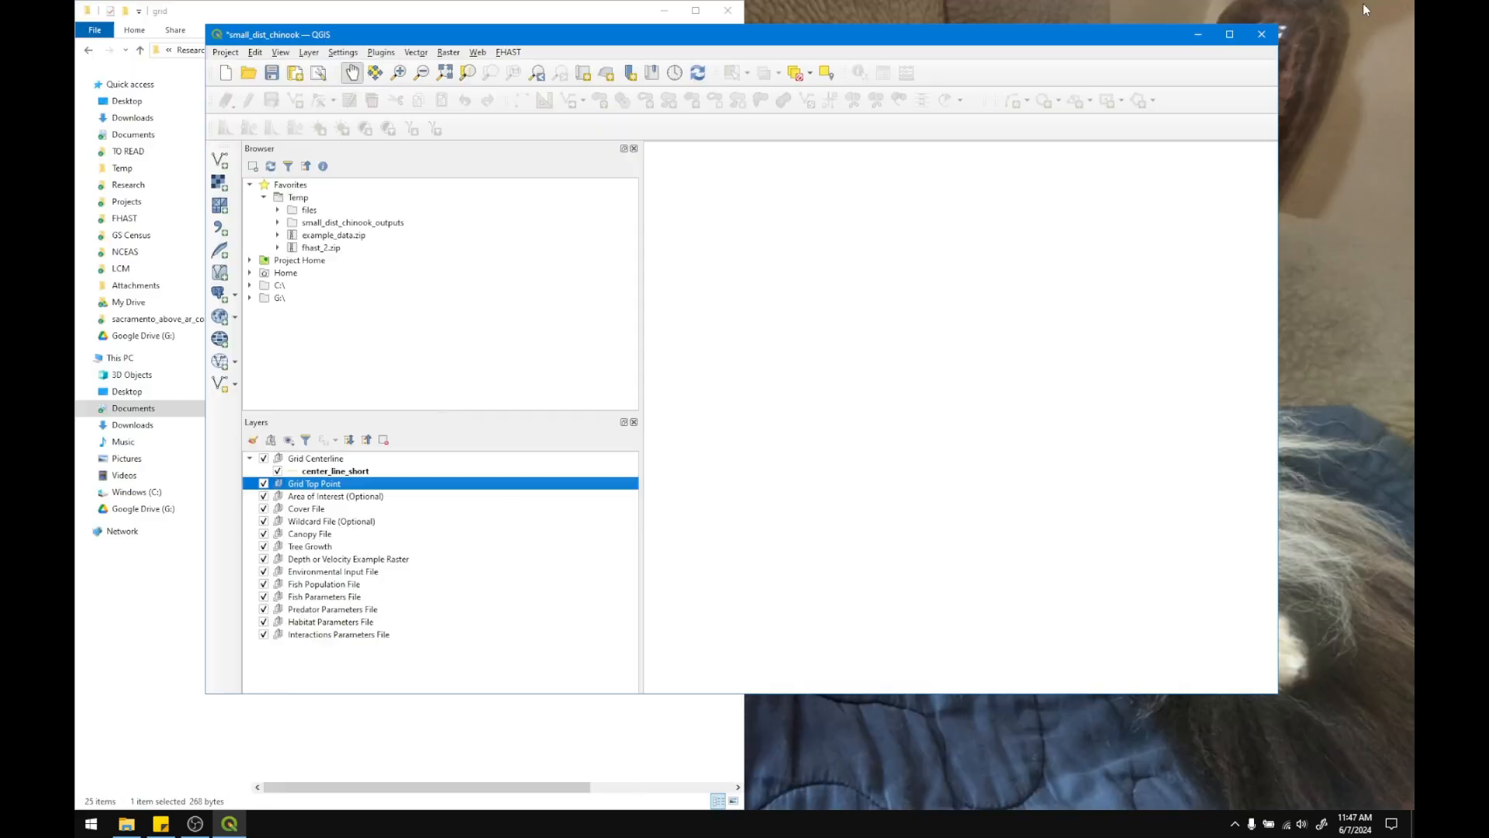
pyautogui.moveTo(664, 42); pyautogui.dragTo(968, 26)
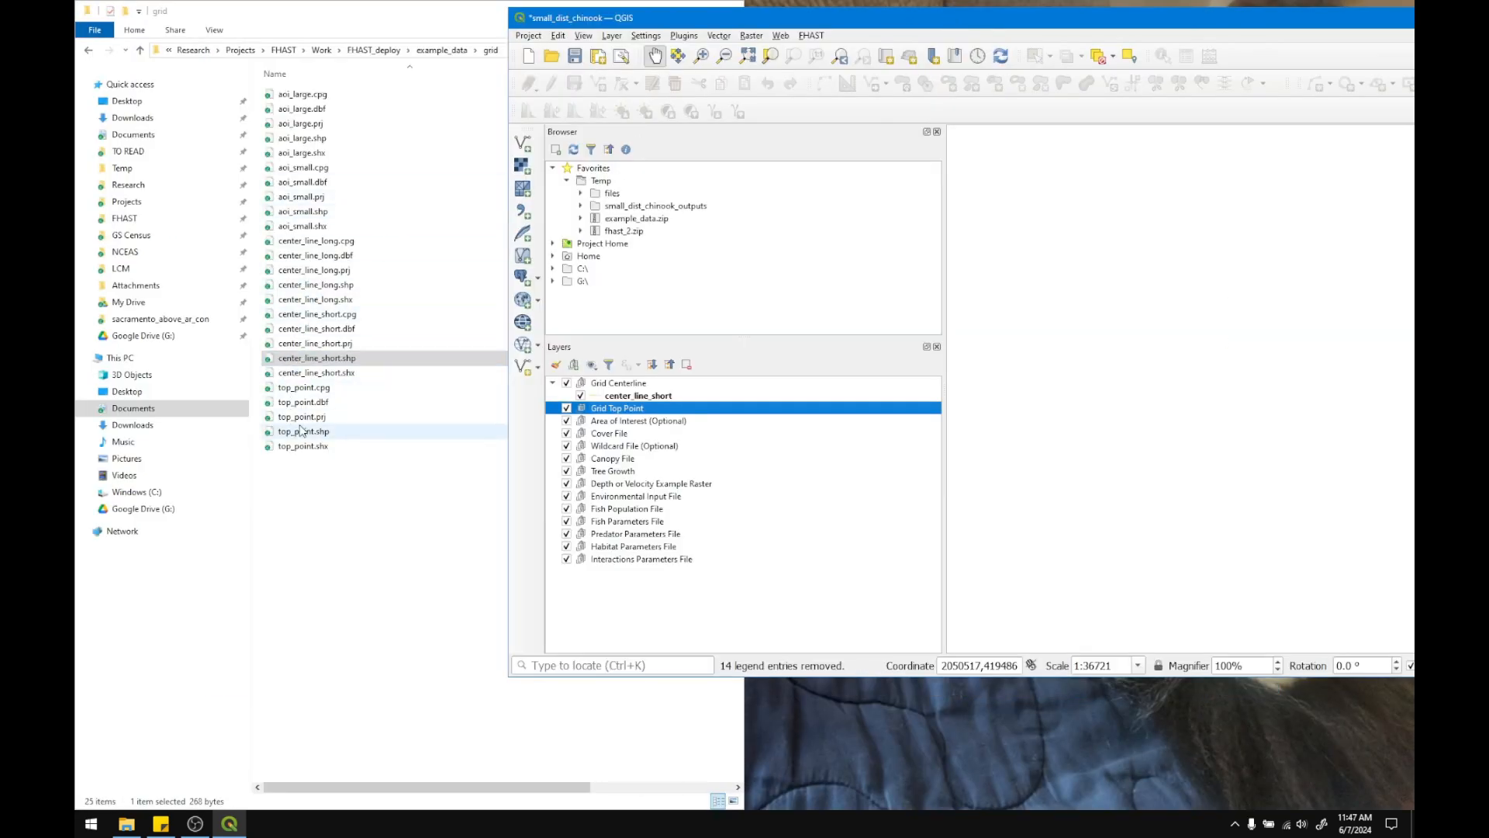
pyautogui.moveTo(301, 430); pyautogui.dragTo(1135, 331)
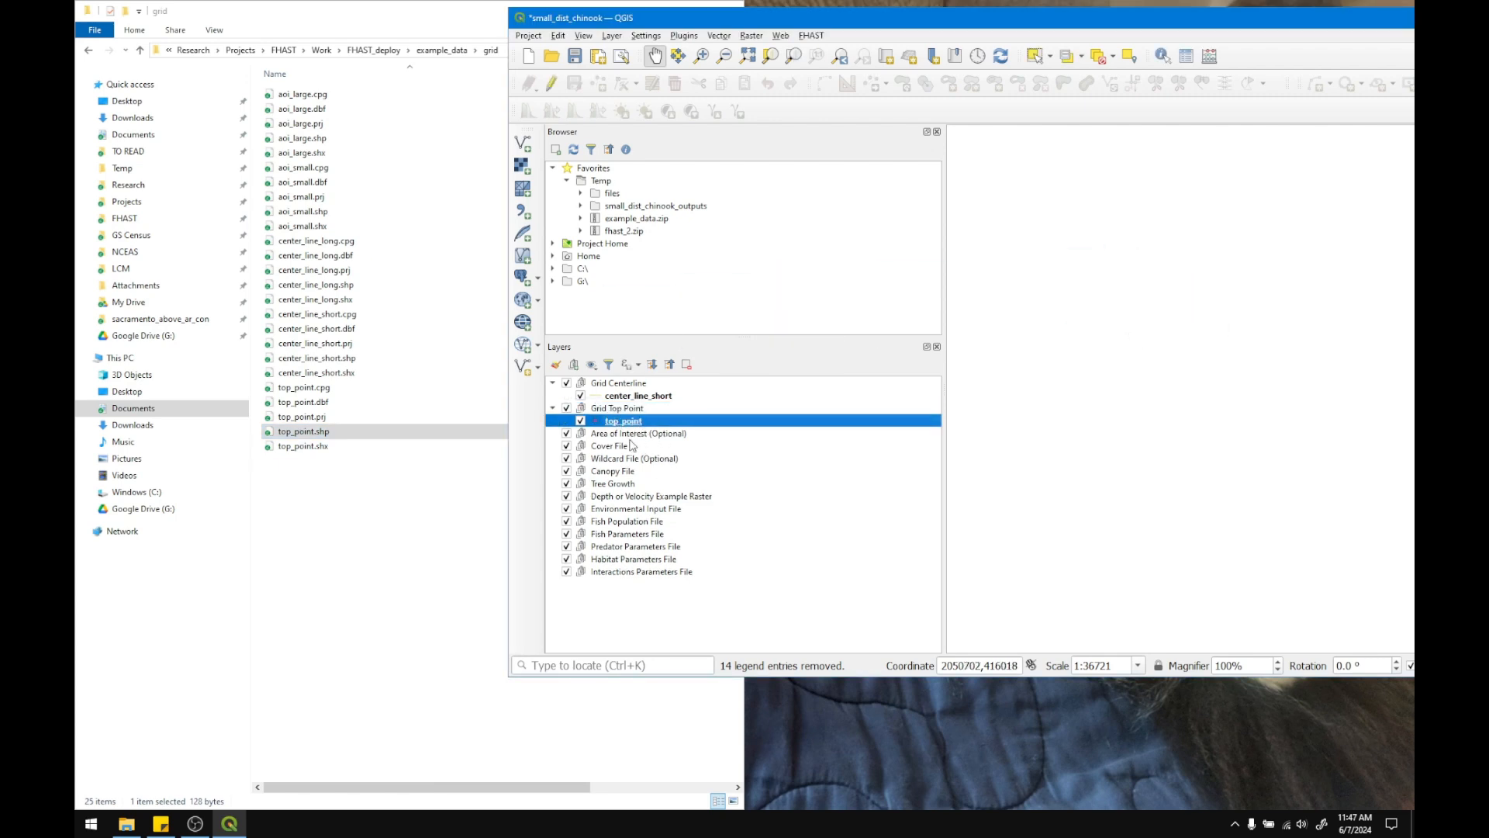
# Examine the vector data source dialog and its dataset file browser, closing both without adding a layer
pyautogui.click(525, 144)
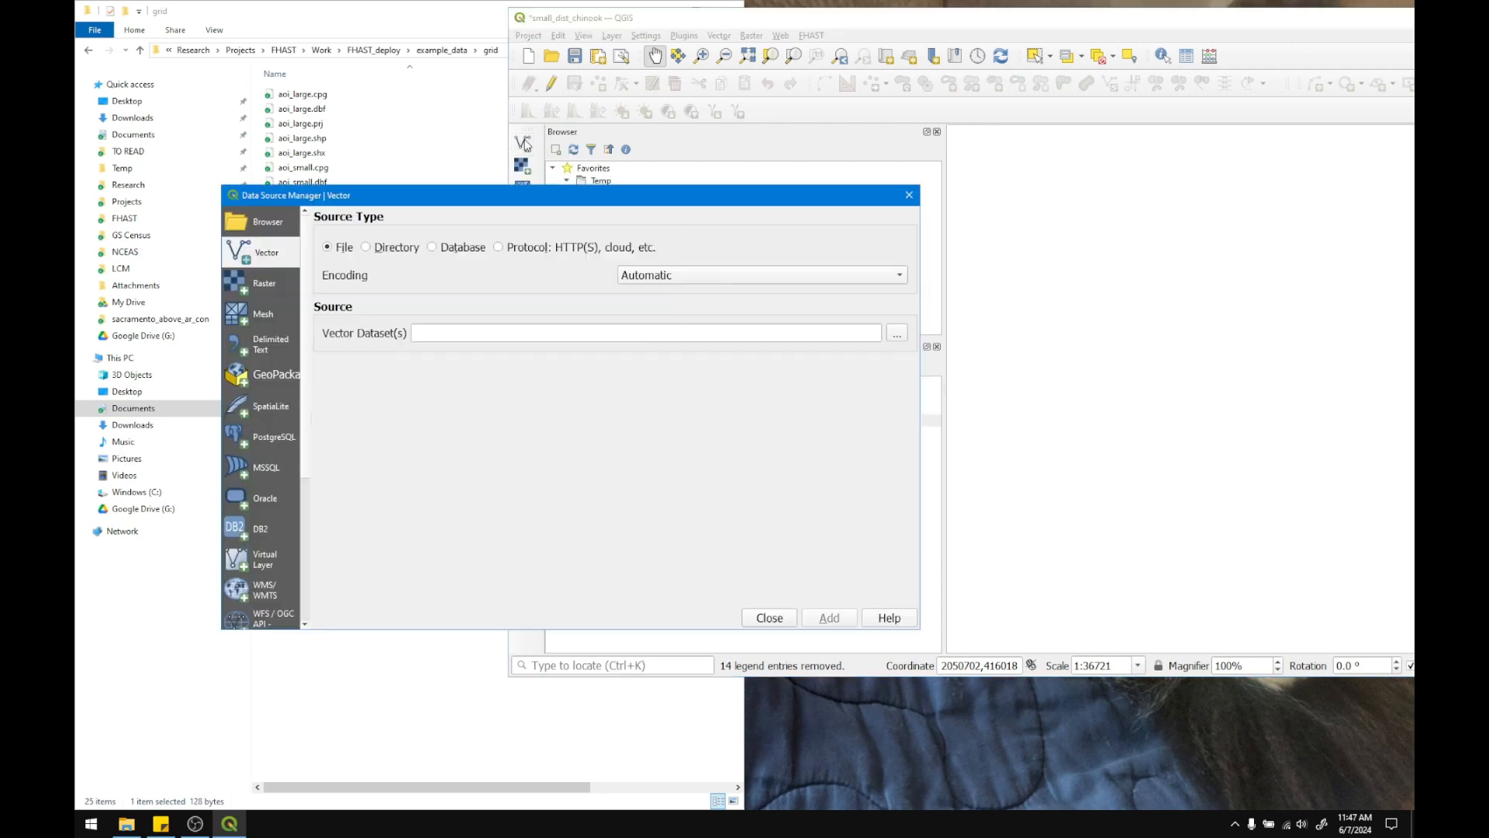
pyautogui.click(898, 334)
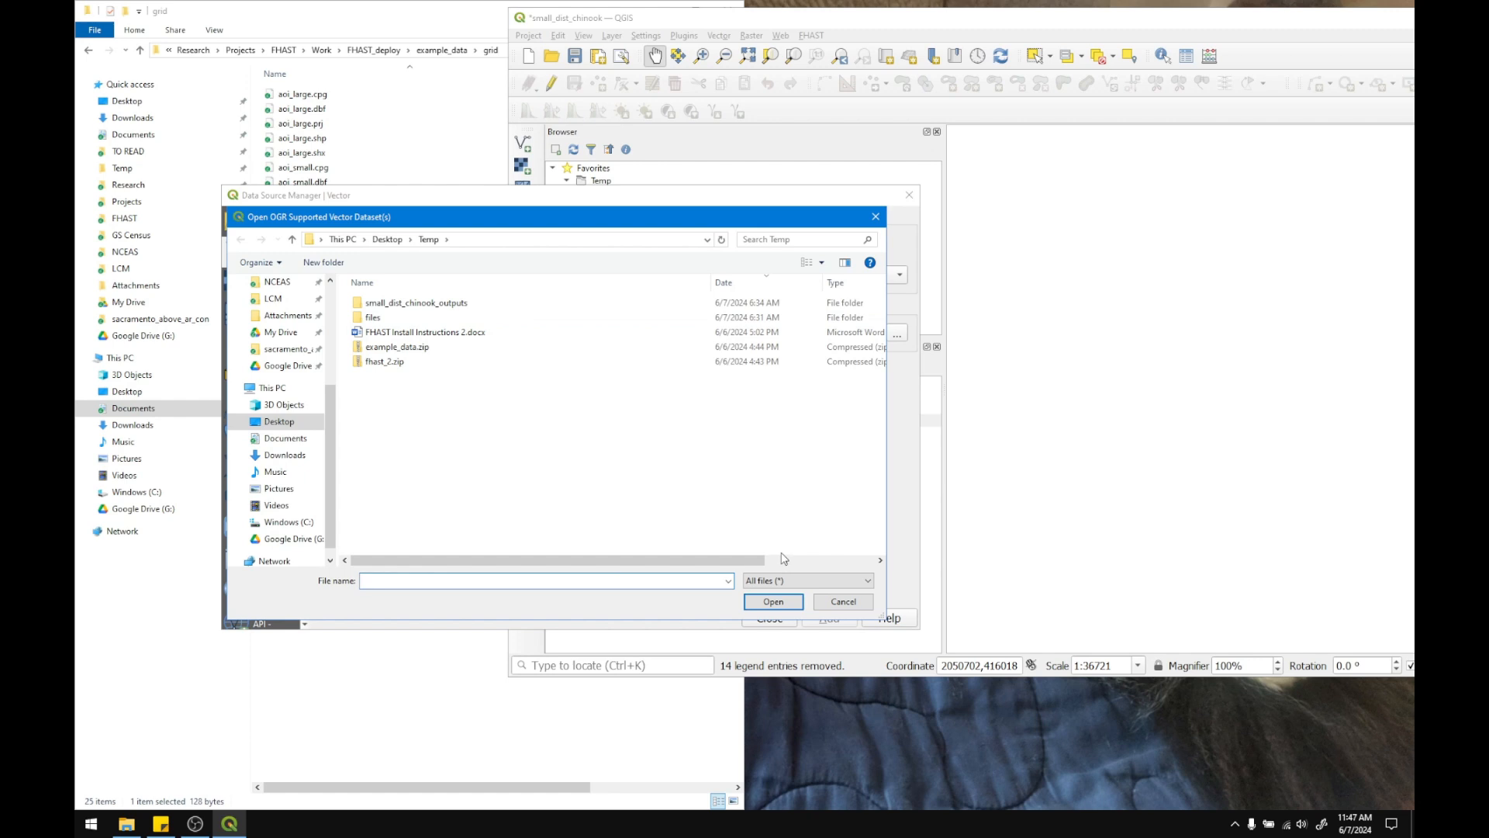
pyautogui.click(835, 604)
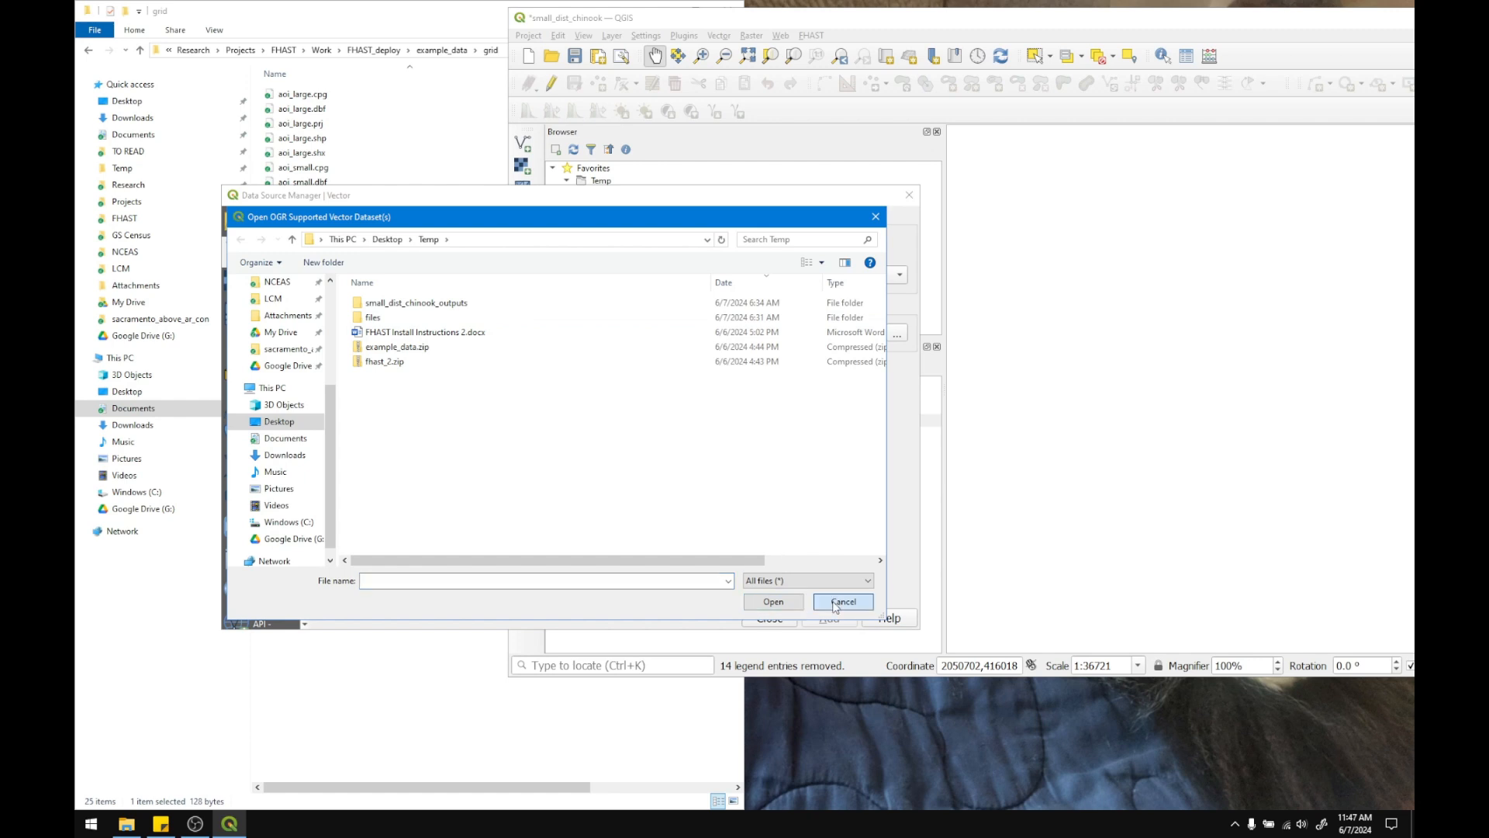
pyautogui.click(771, 618)
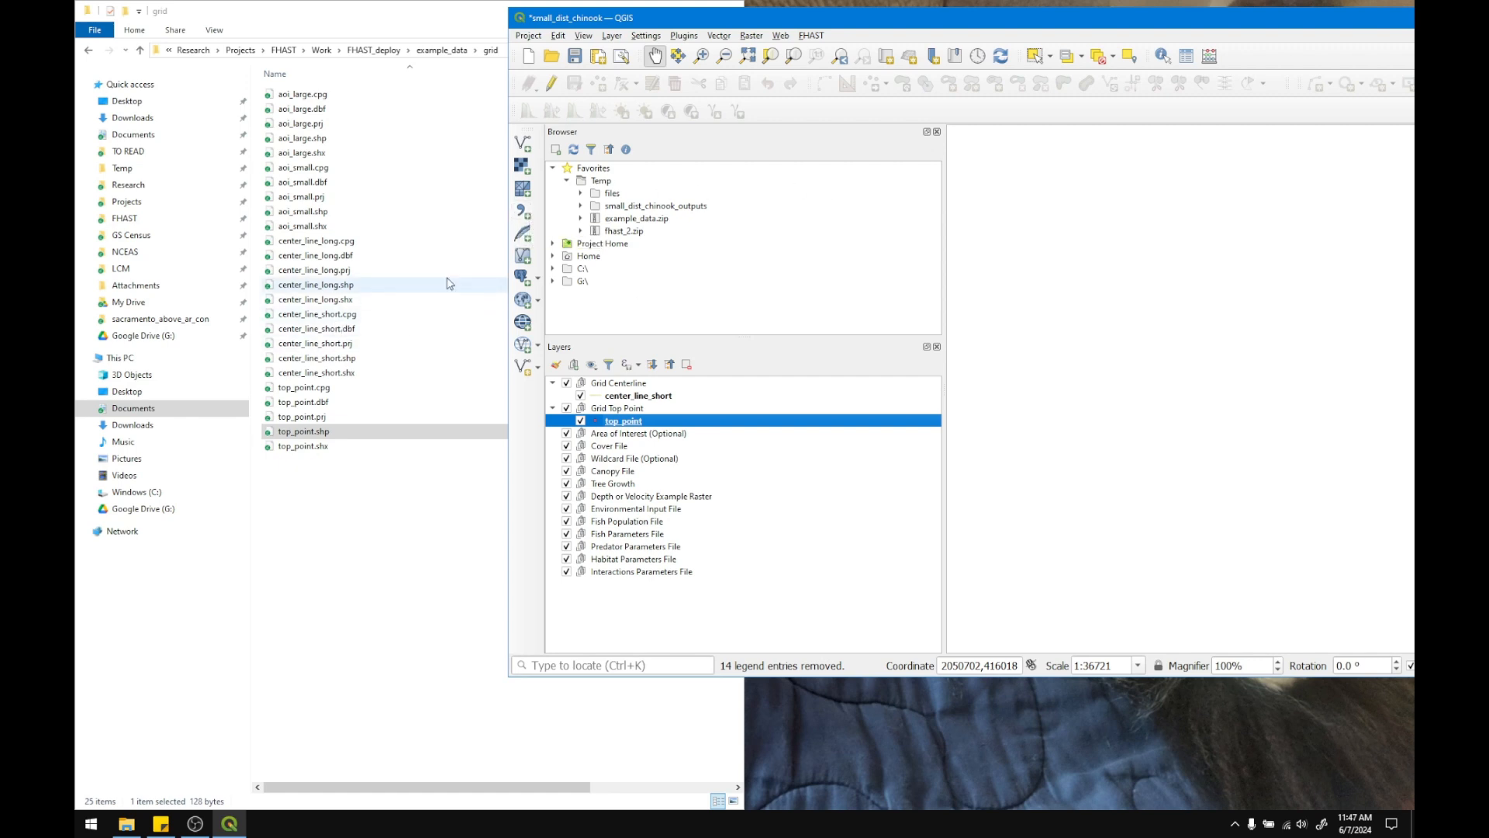
# Add enviromental_input_dist.csv from the daily folder of example_data to the Environmental Input File group
pyautogui.click(454, 51)
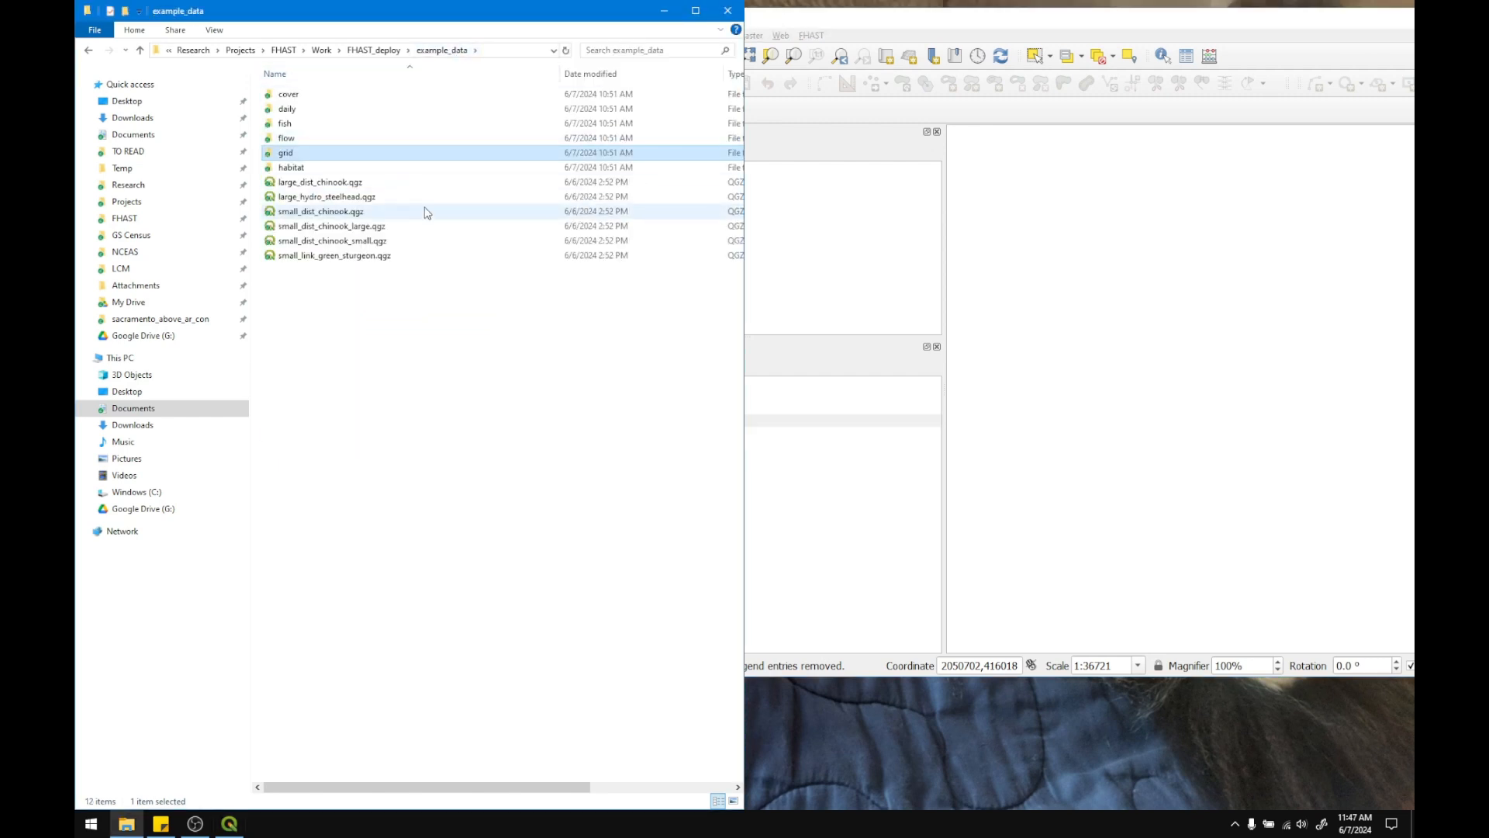
pyautogui.click(823, 504)
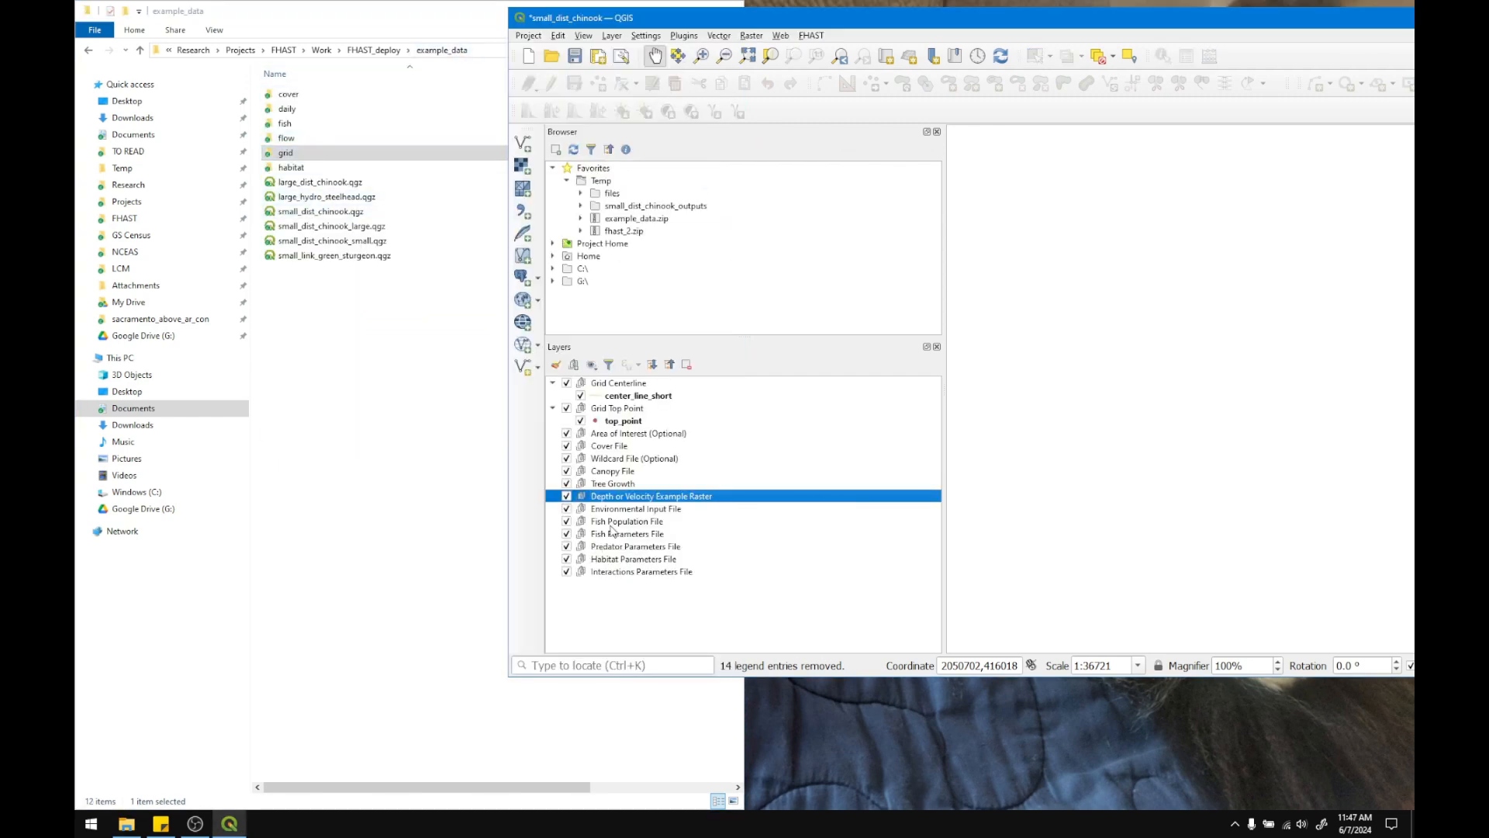
pyautogui.click(296, 113)
pyautogui.doubleClick(297, 114)
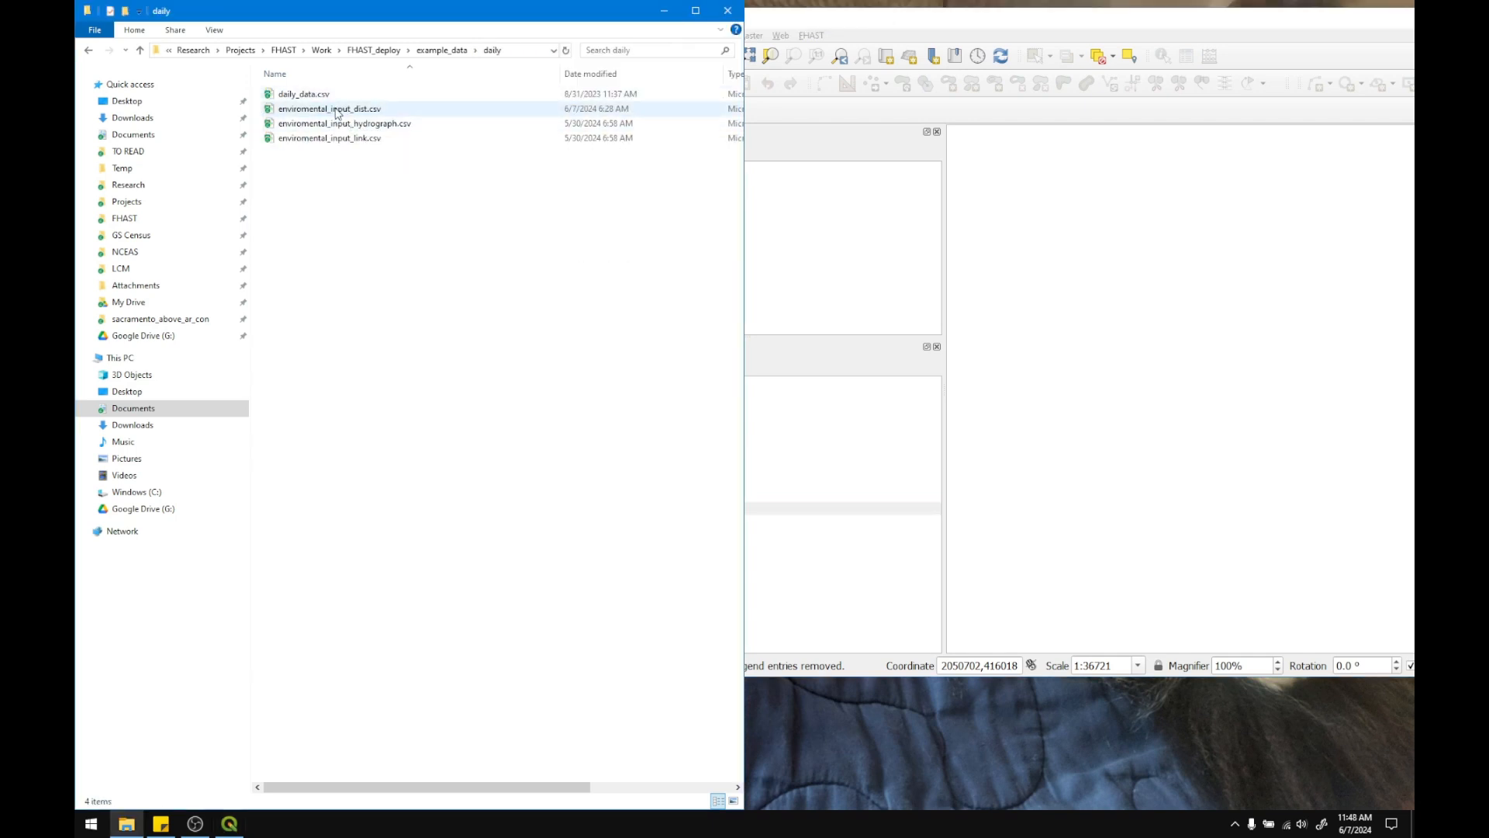
pyautogui.moveTo(338, 112); pyautogui.dragTo(1096, 310)
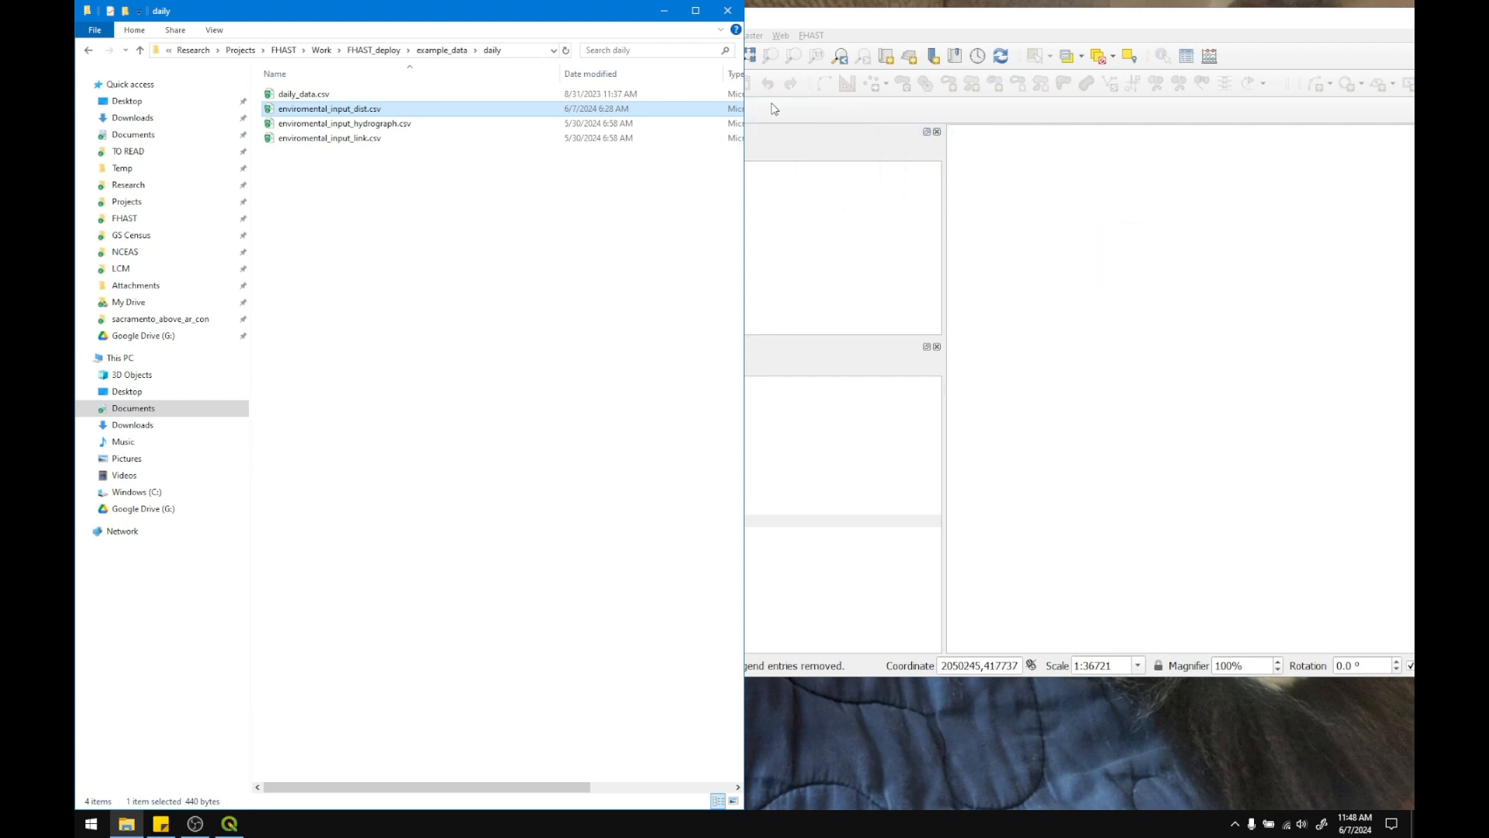
# Minimize the file list, maximize the QGIS window and inspect the centerline and top point on the map up close
pyautogui.click(665, 11)
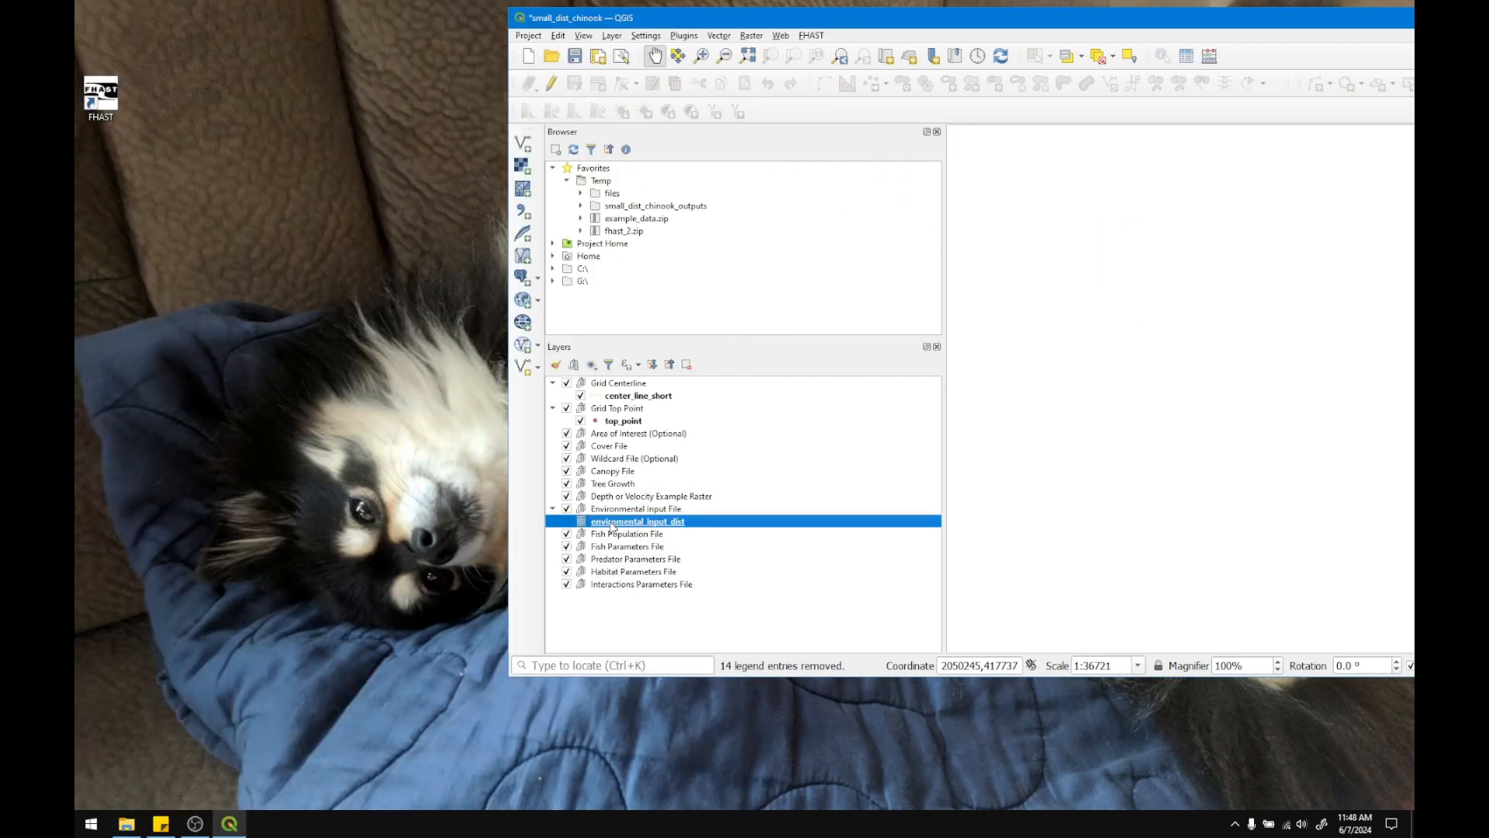
pyautogui.moveTo(1272, 21); pyautogui.dragTo(1008, 81)
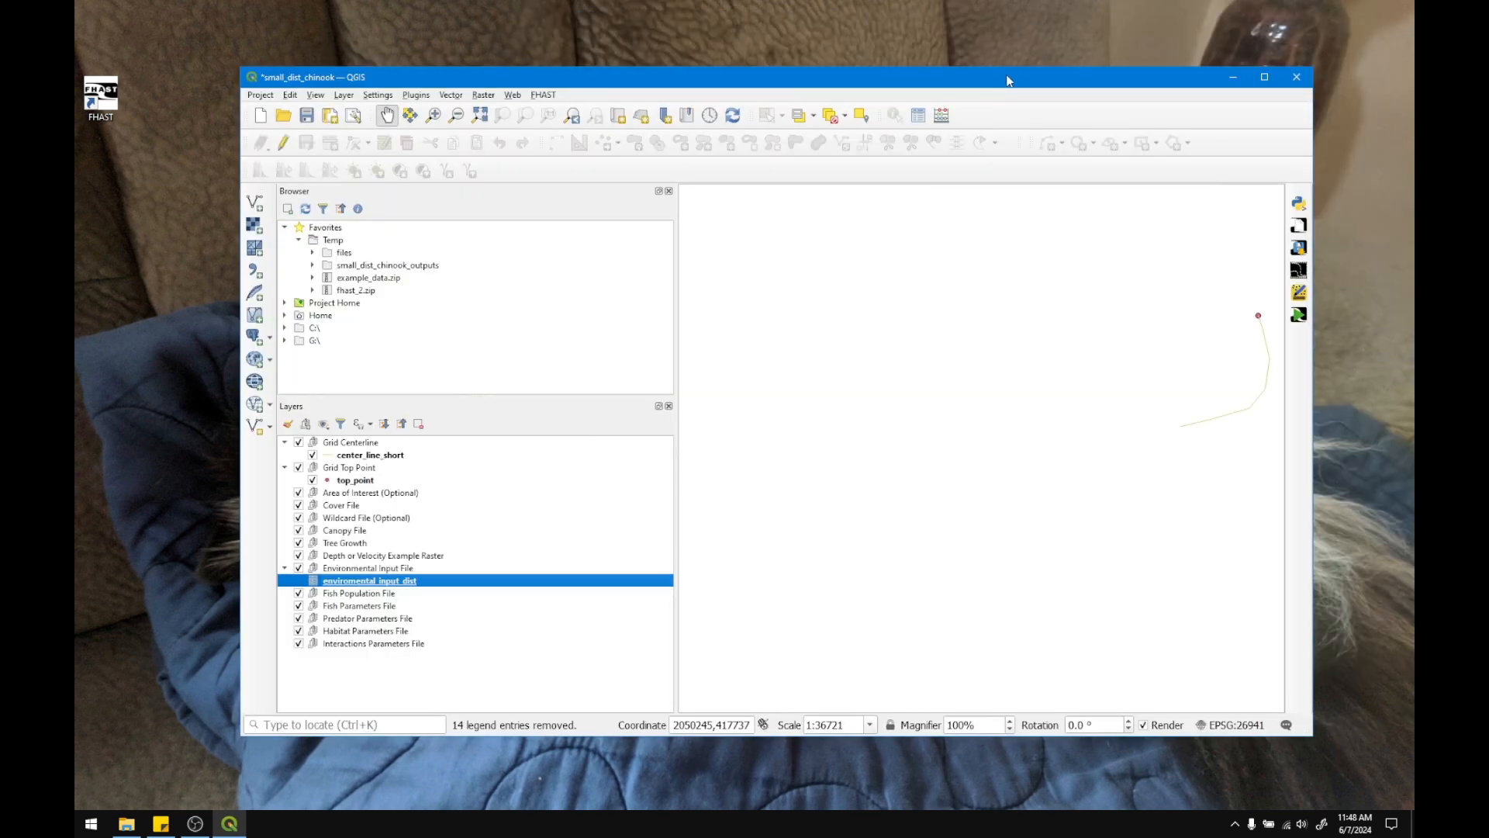
pyautogui.click(1259, 74)
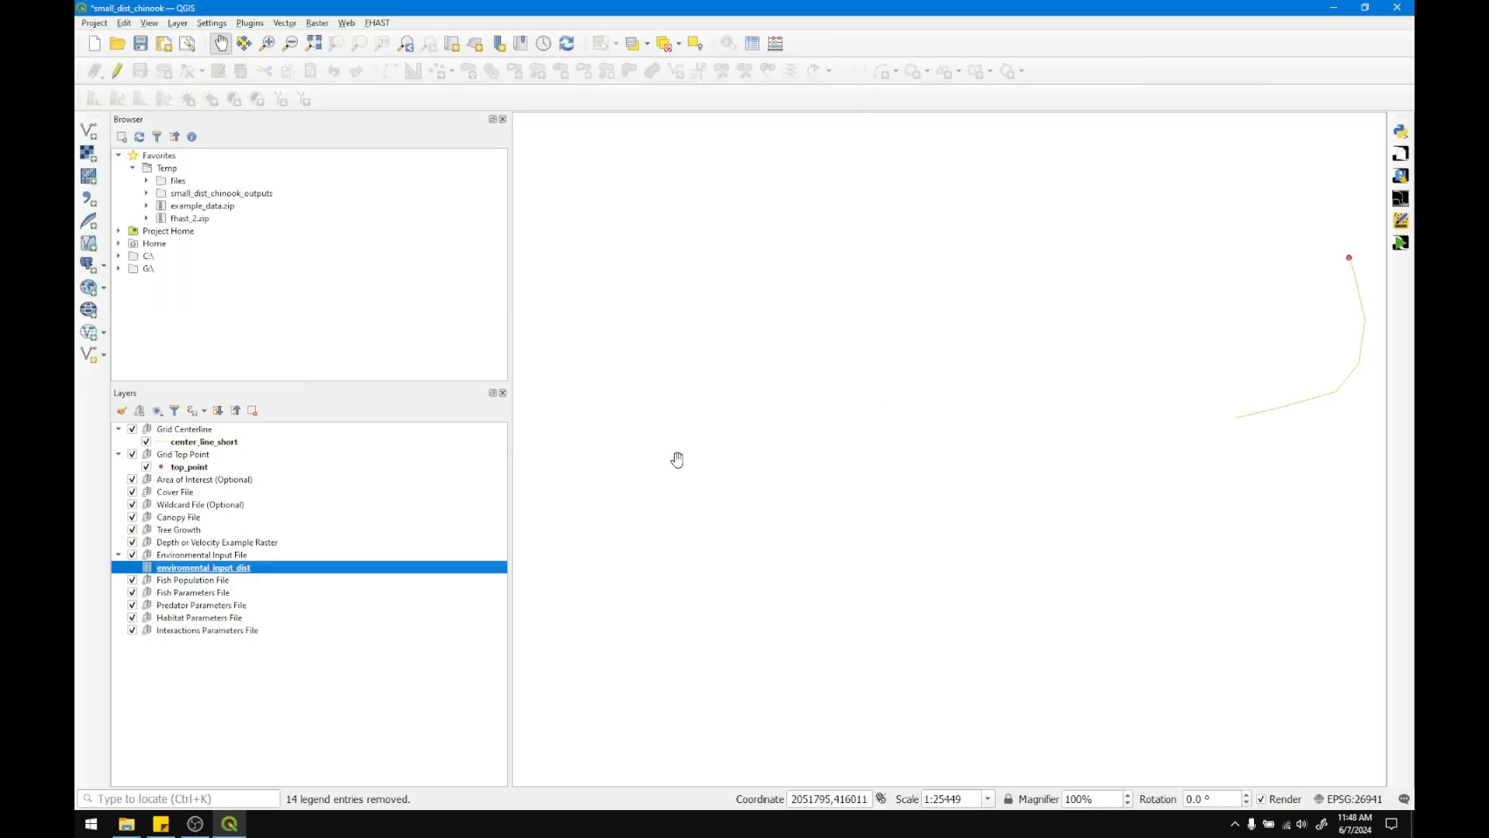
pyautogui.scroll(-1, 555, 434)
pyautogui.scroll(2, 961, 358)
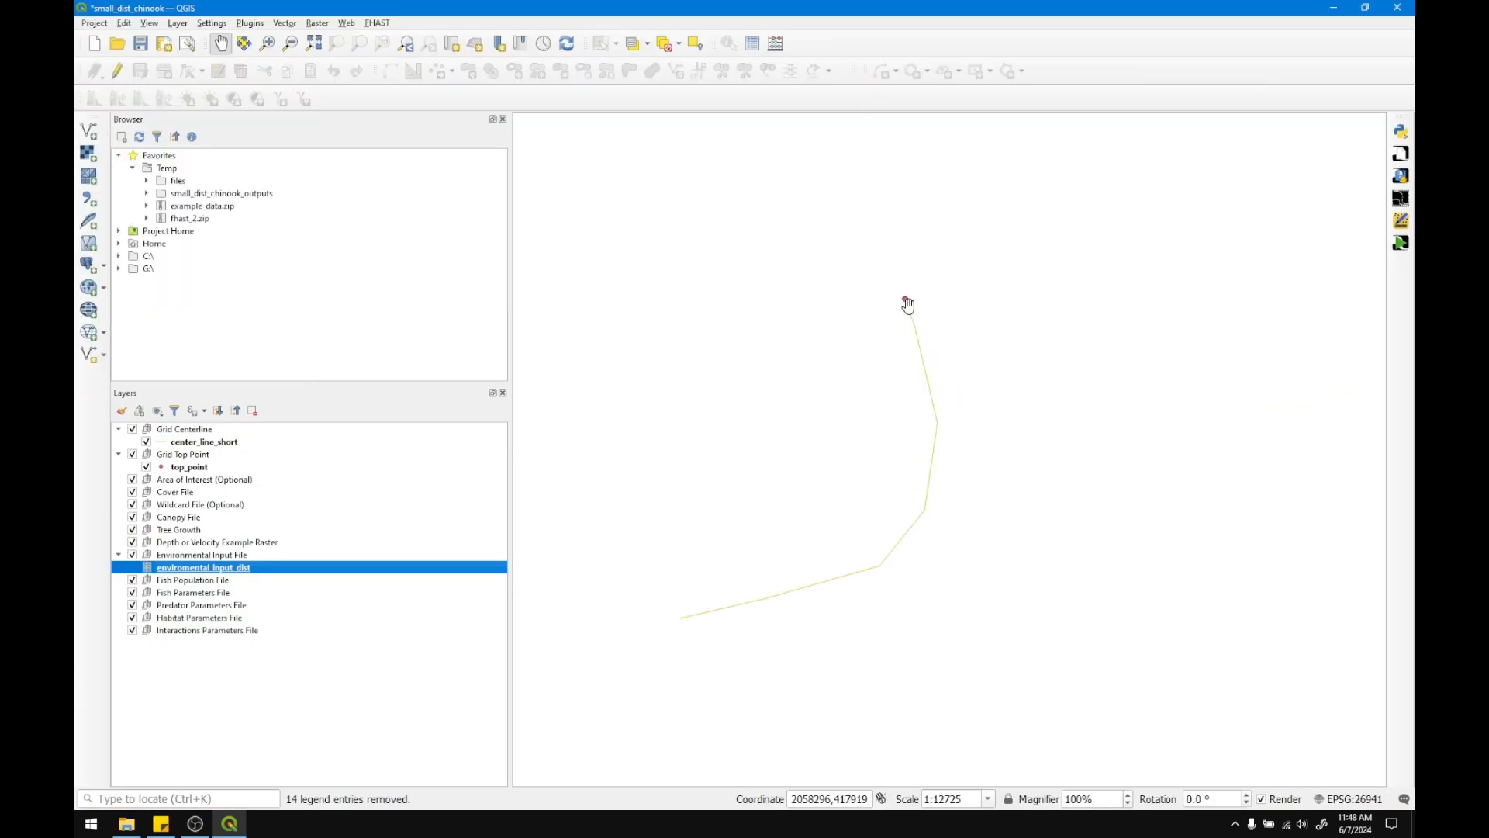
pyautogui.scroll(2, 819, 584)
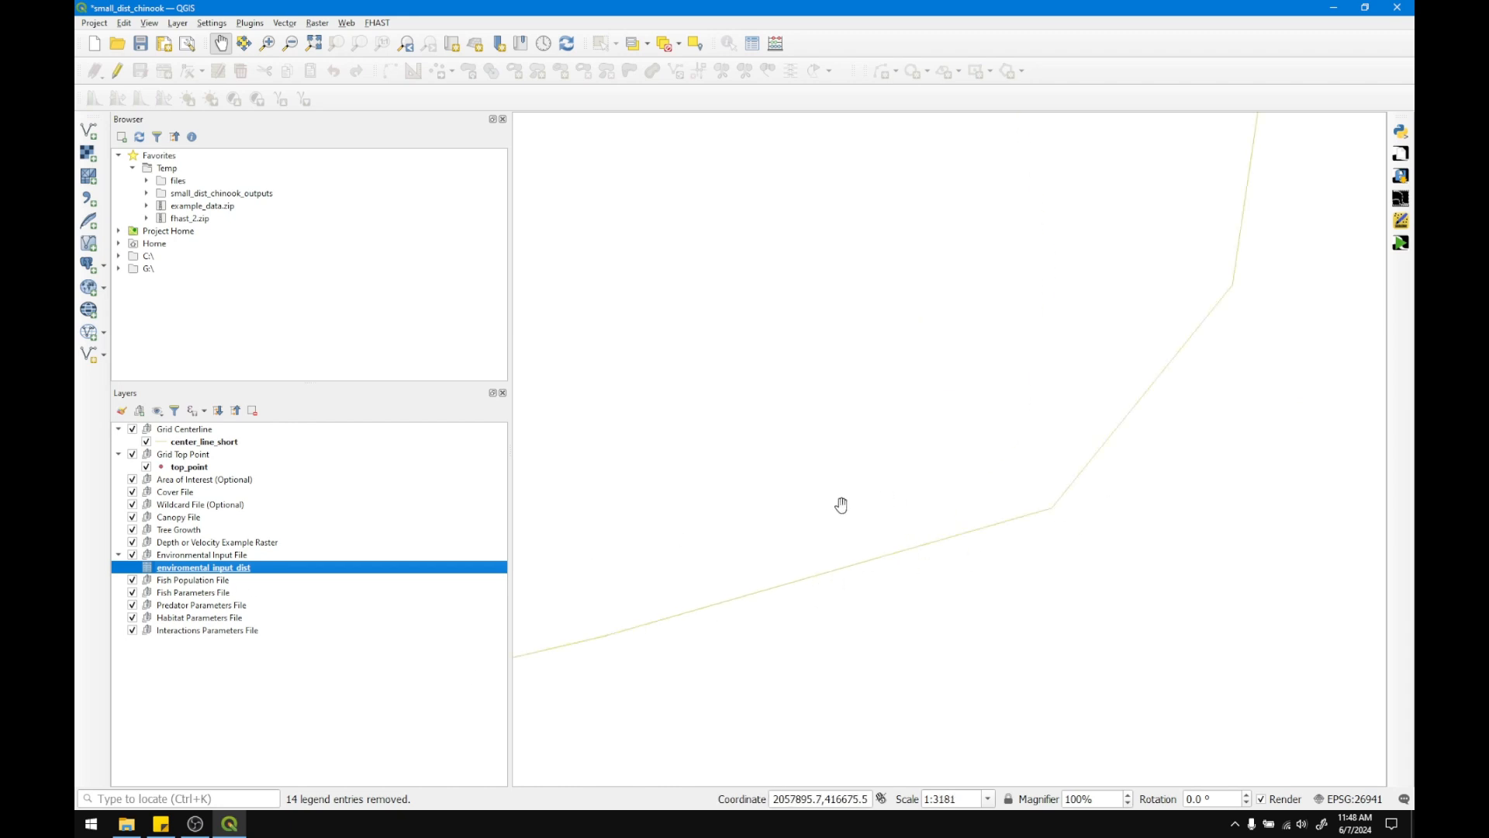
pyautogui.scroll(-2, 841, 505)
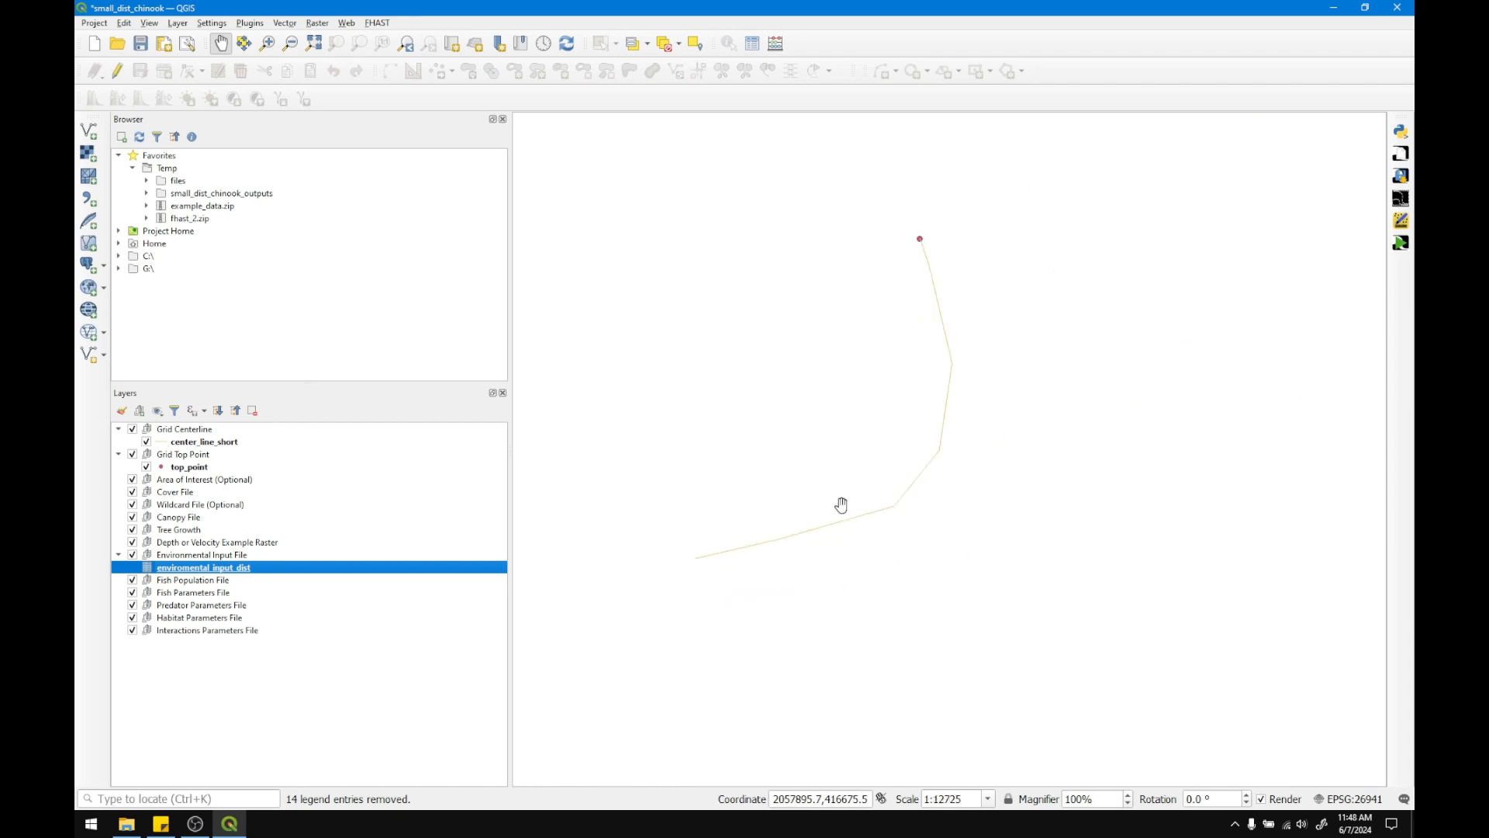
# Turn editing on for the center_line_short layer, and turn it off again without changing any features
pyautogui.click(200, 469)
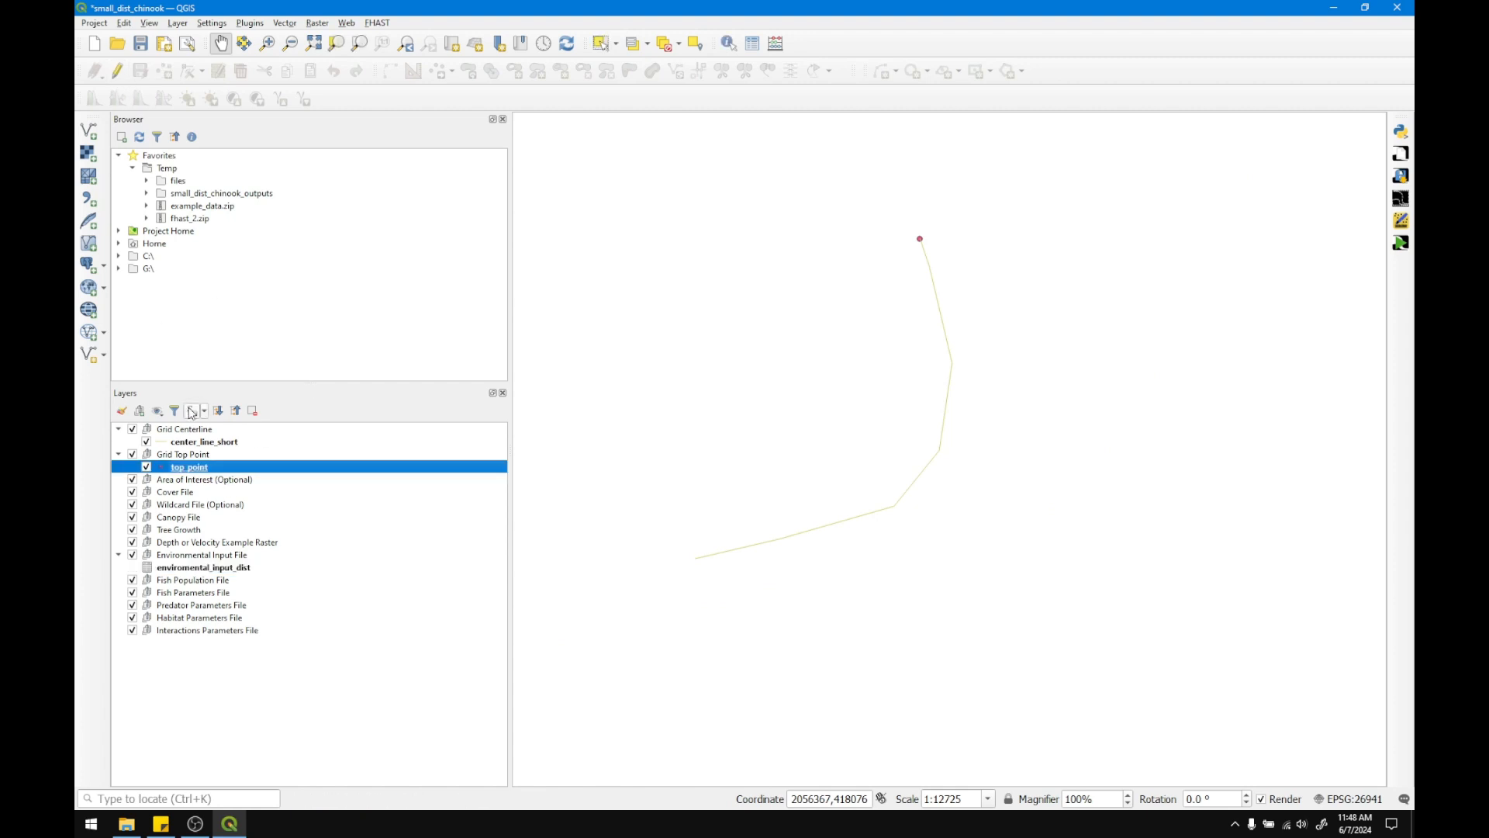
pyautogui.click(190, 443)
pyautogui.click(118, 71)
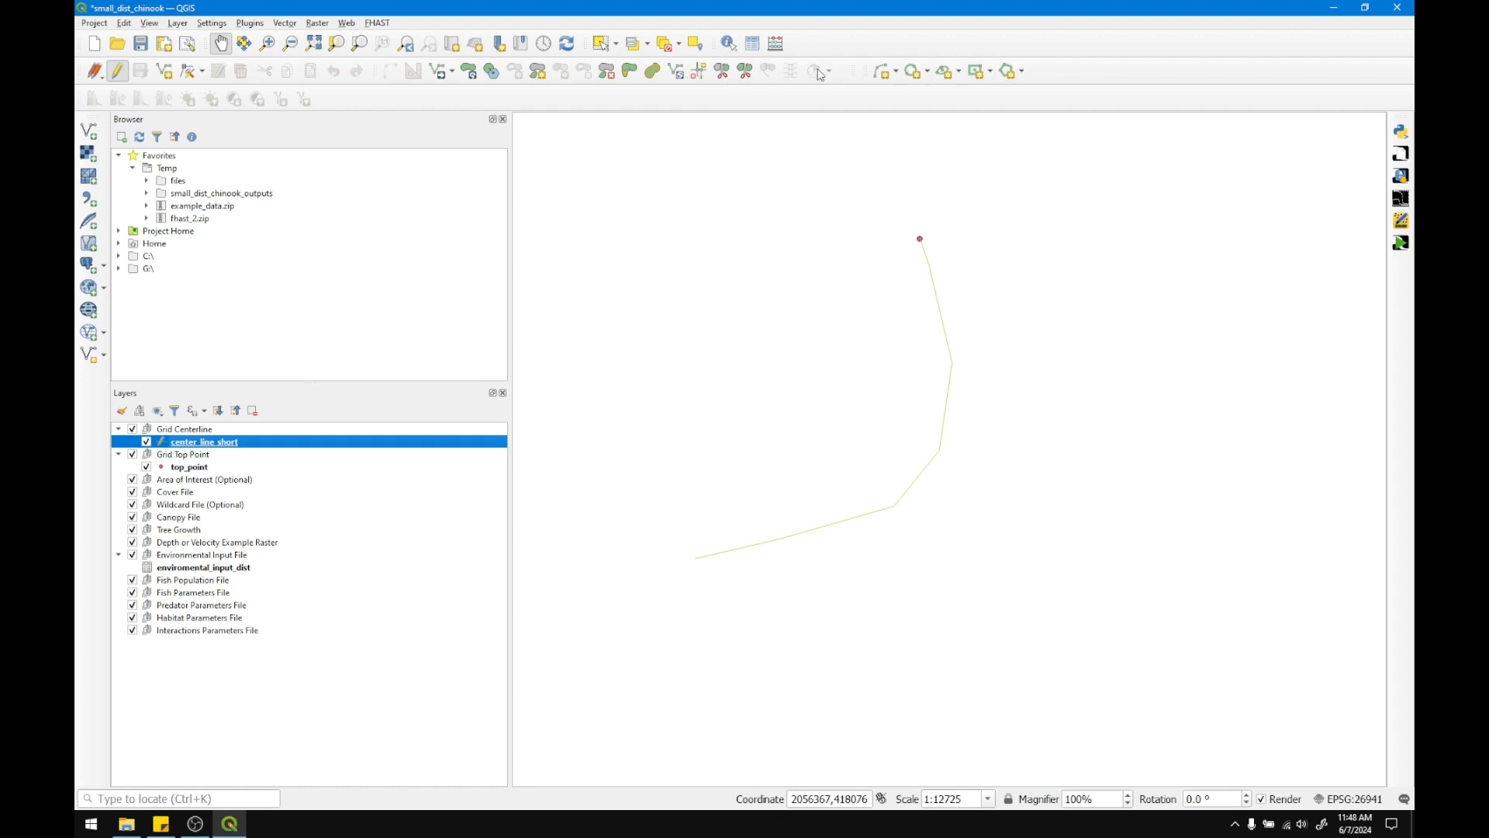
pyautogui.click(117, 71)
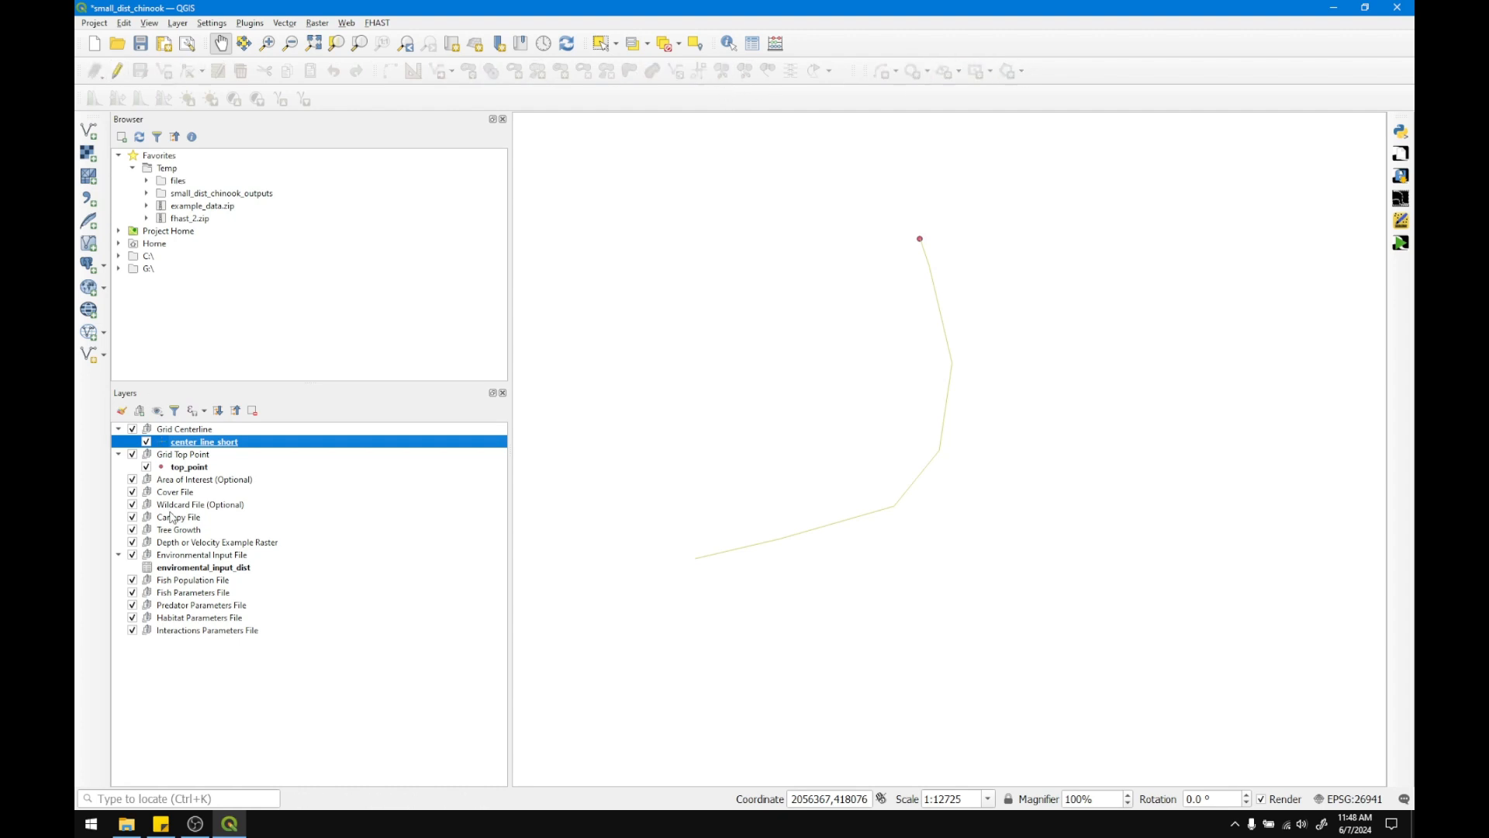
# Set the flow SD distribution value to 100 in the enviromental_input_dist attribute table, save the layer edits and close the table
pyautogui.rightClick(182, 567)
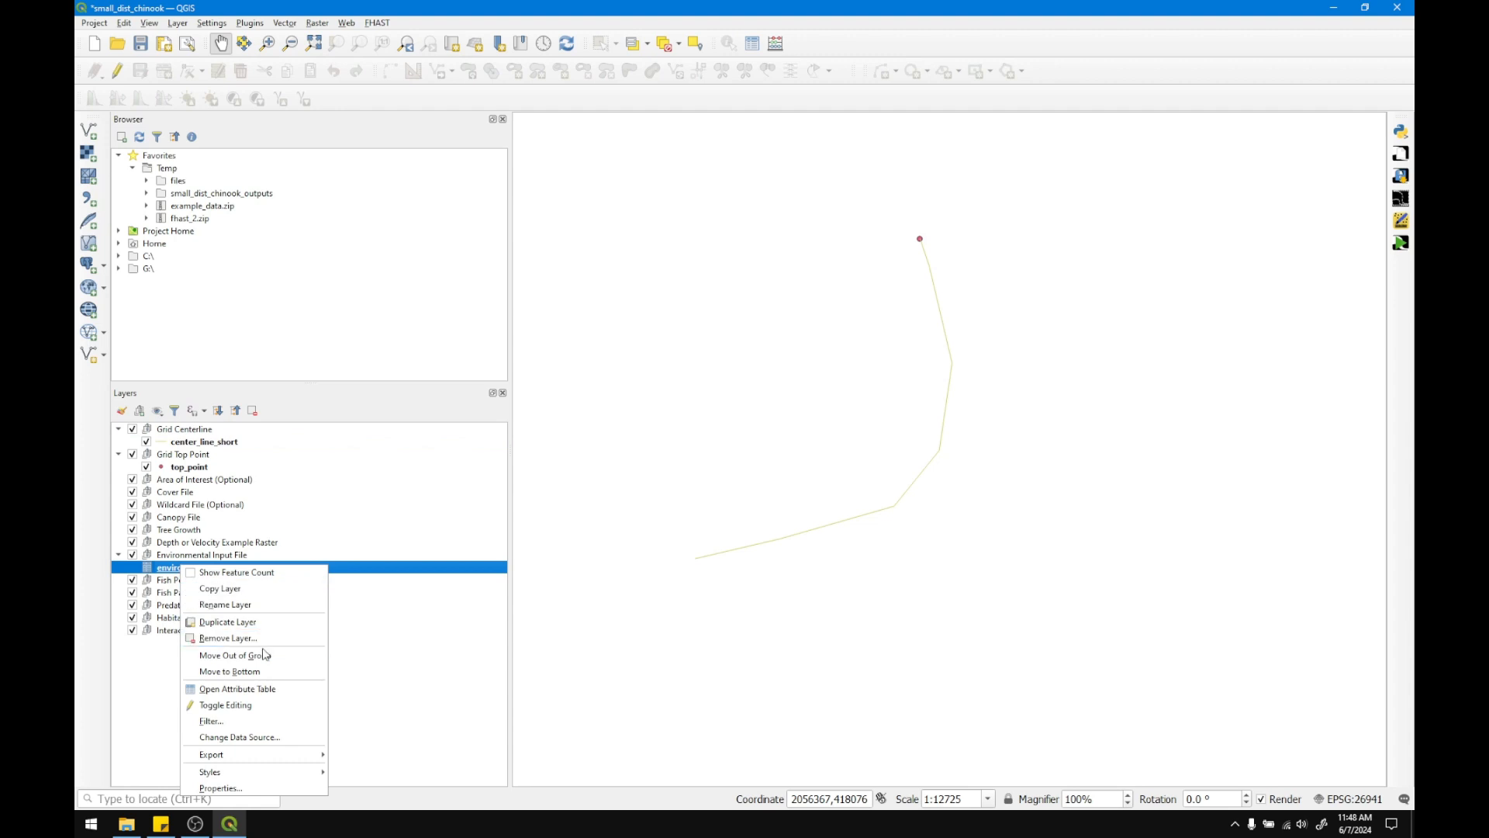
pyautogui.click(265, 690)
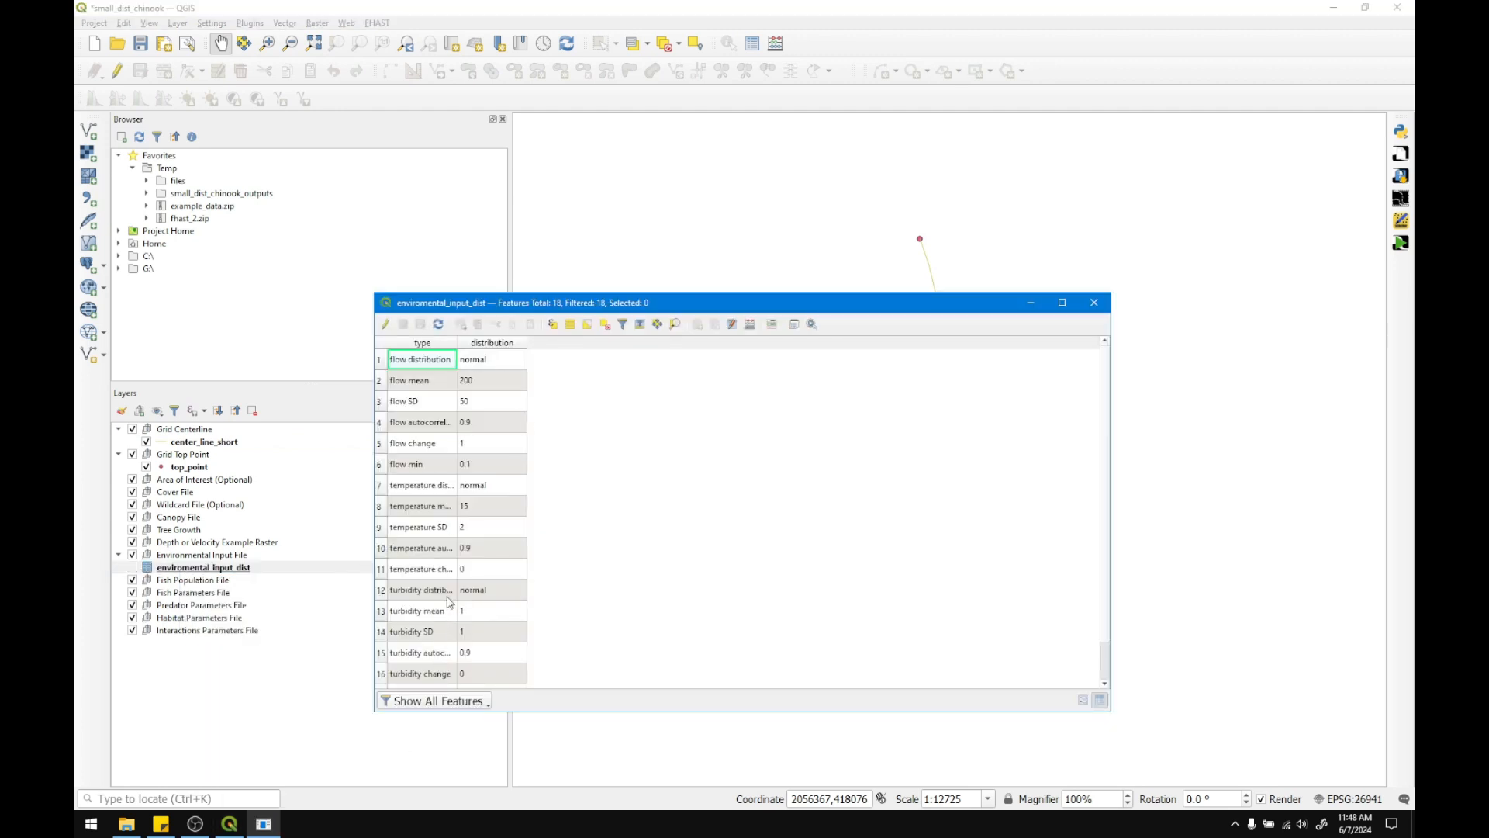
pyautogui.click(497, 408)
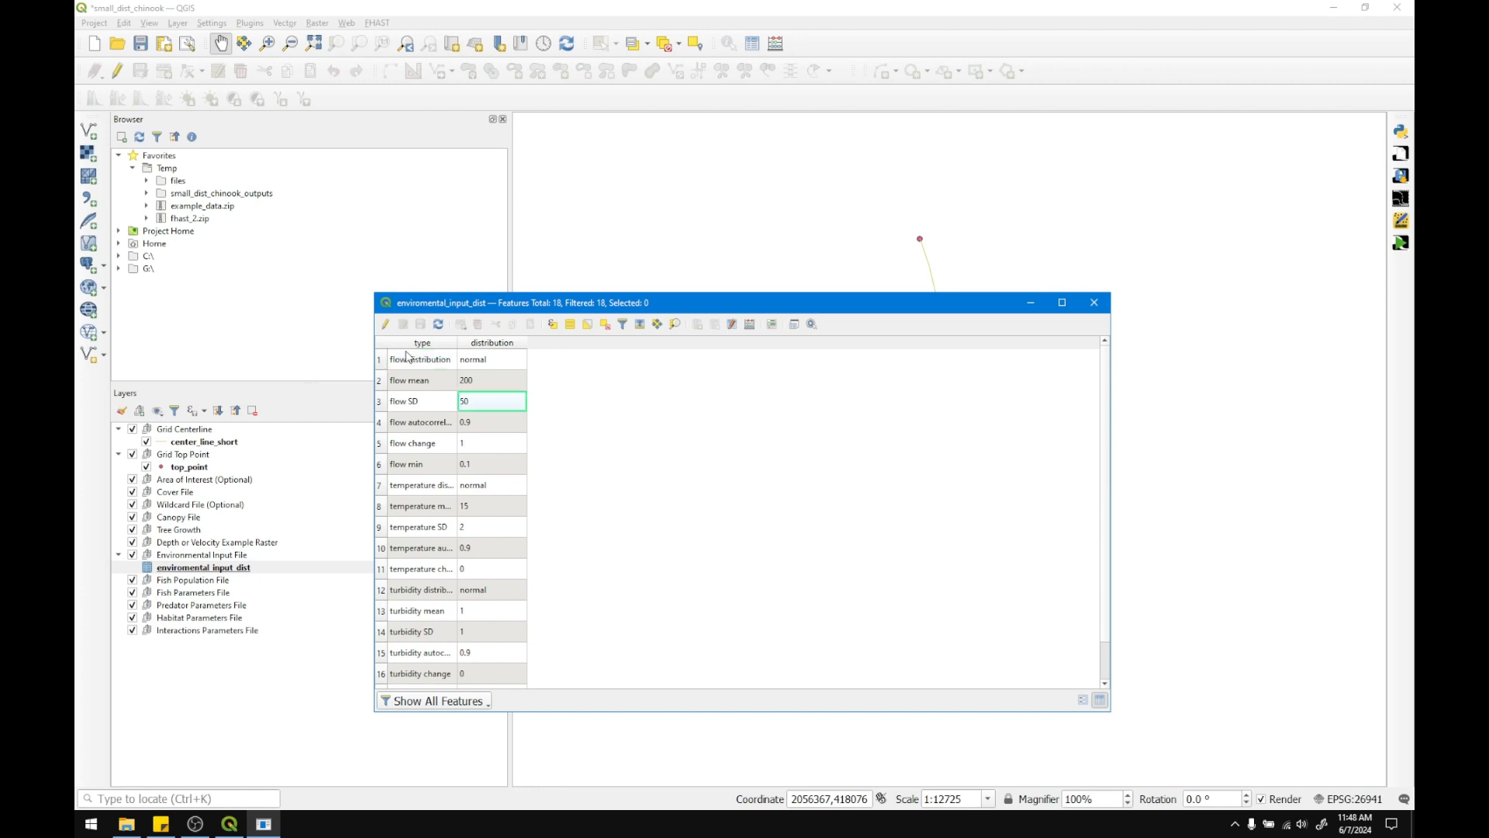
pyautogui.click(384, 324)
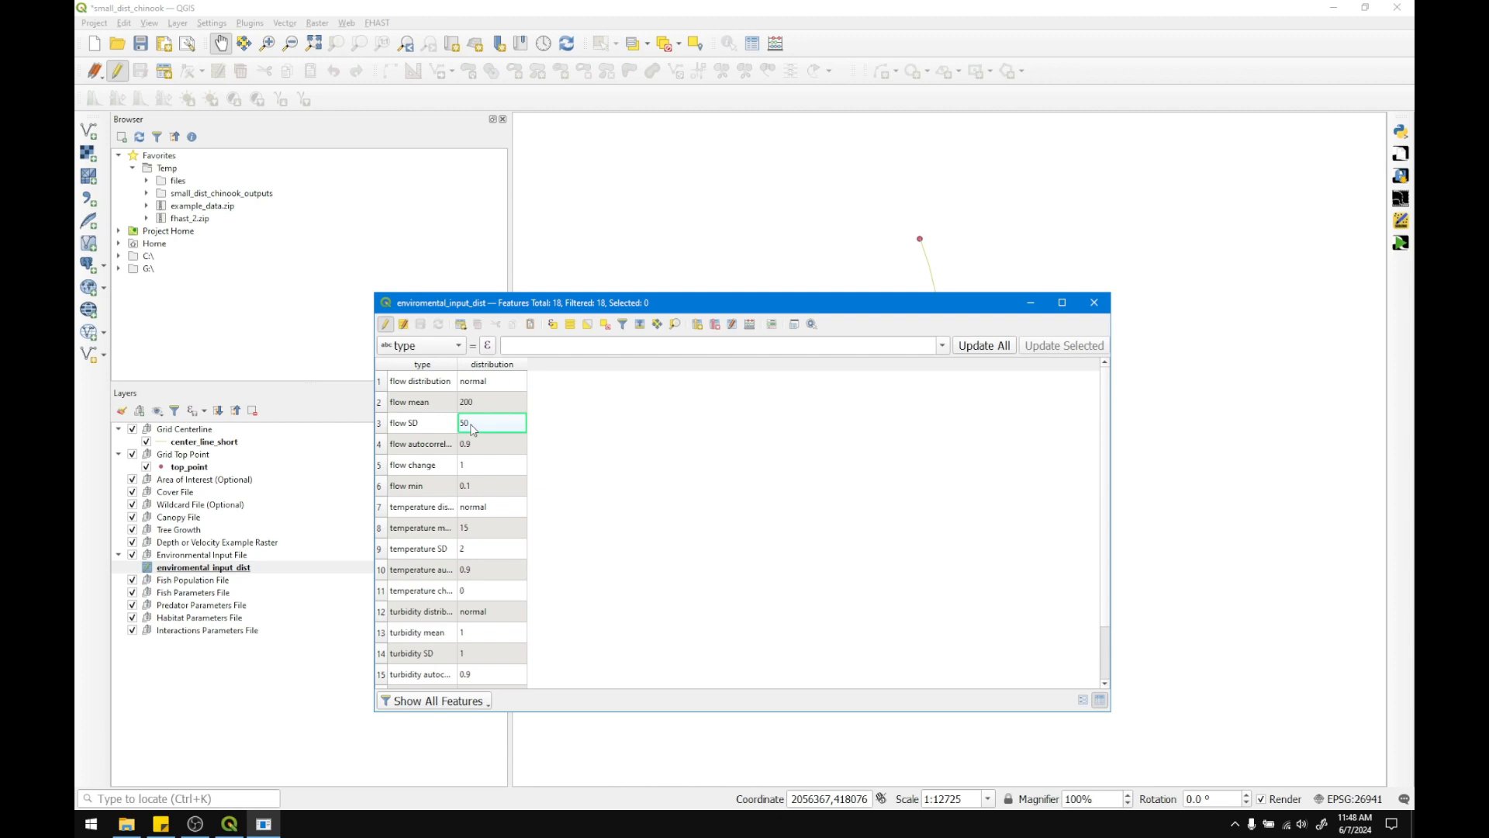
pyautogui.doubleClick(470, 423)
pyautogui.write('100')
pyautogui.press('Return')
pyautogui.click(384, 324)
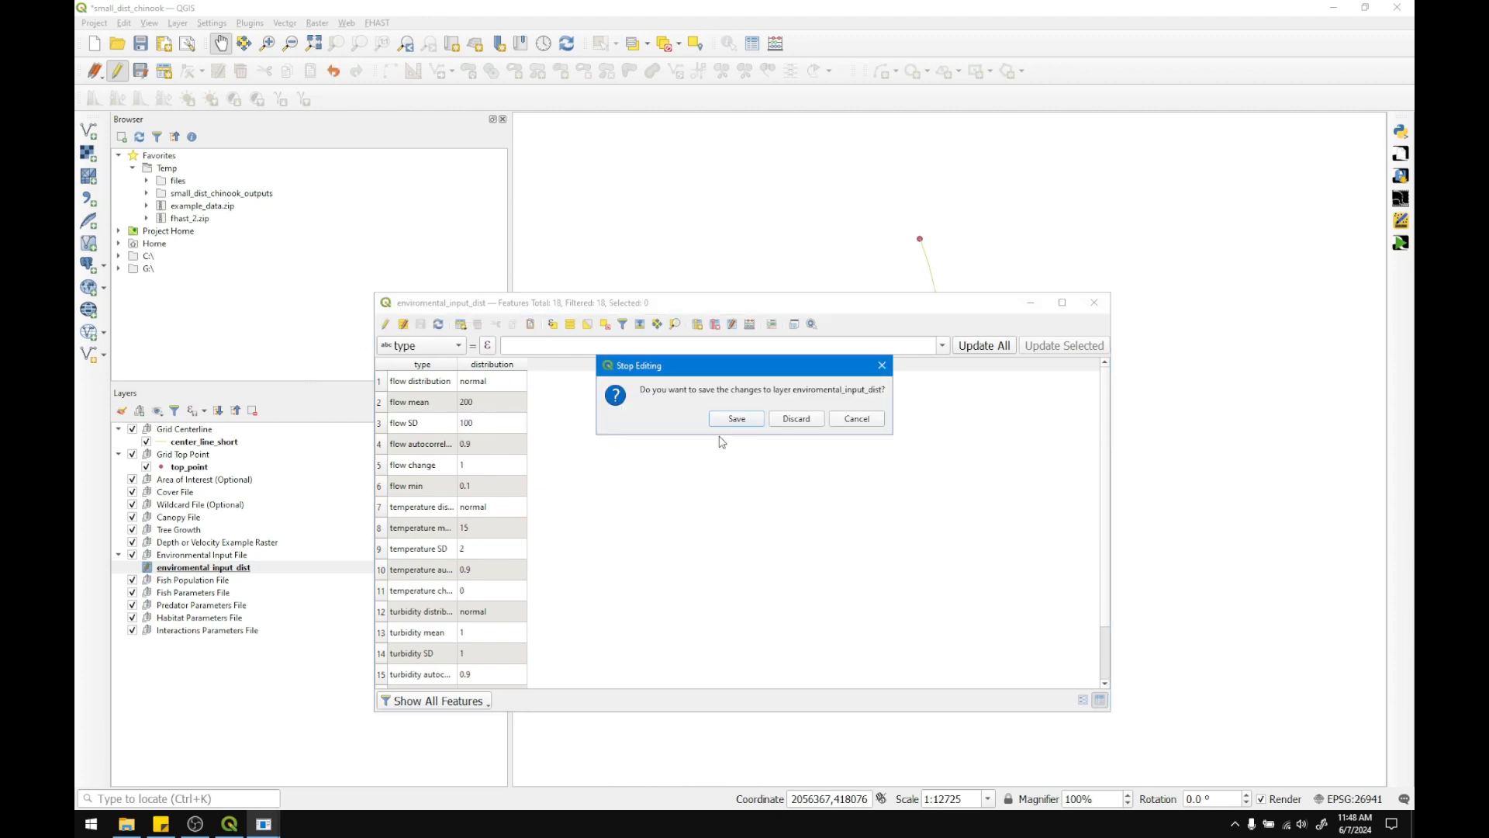
pyautogui.click(750, 420)
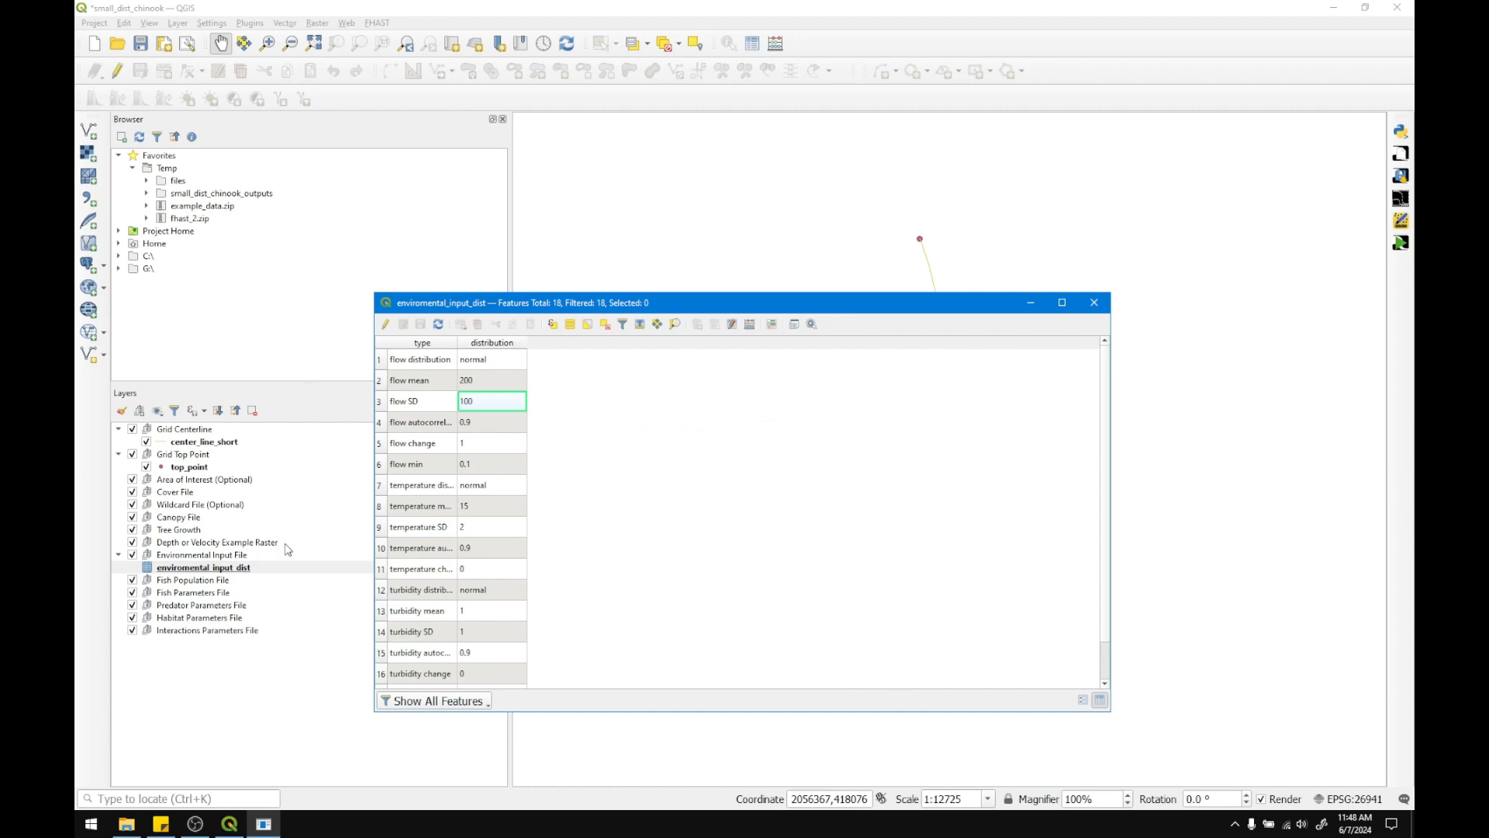
pyautogui.click(1103, 305)
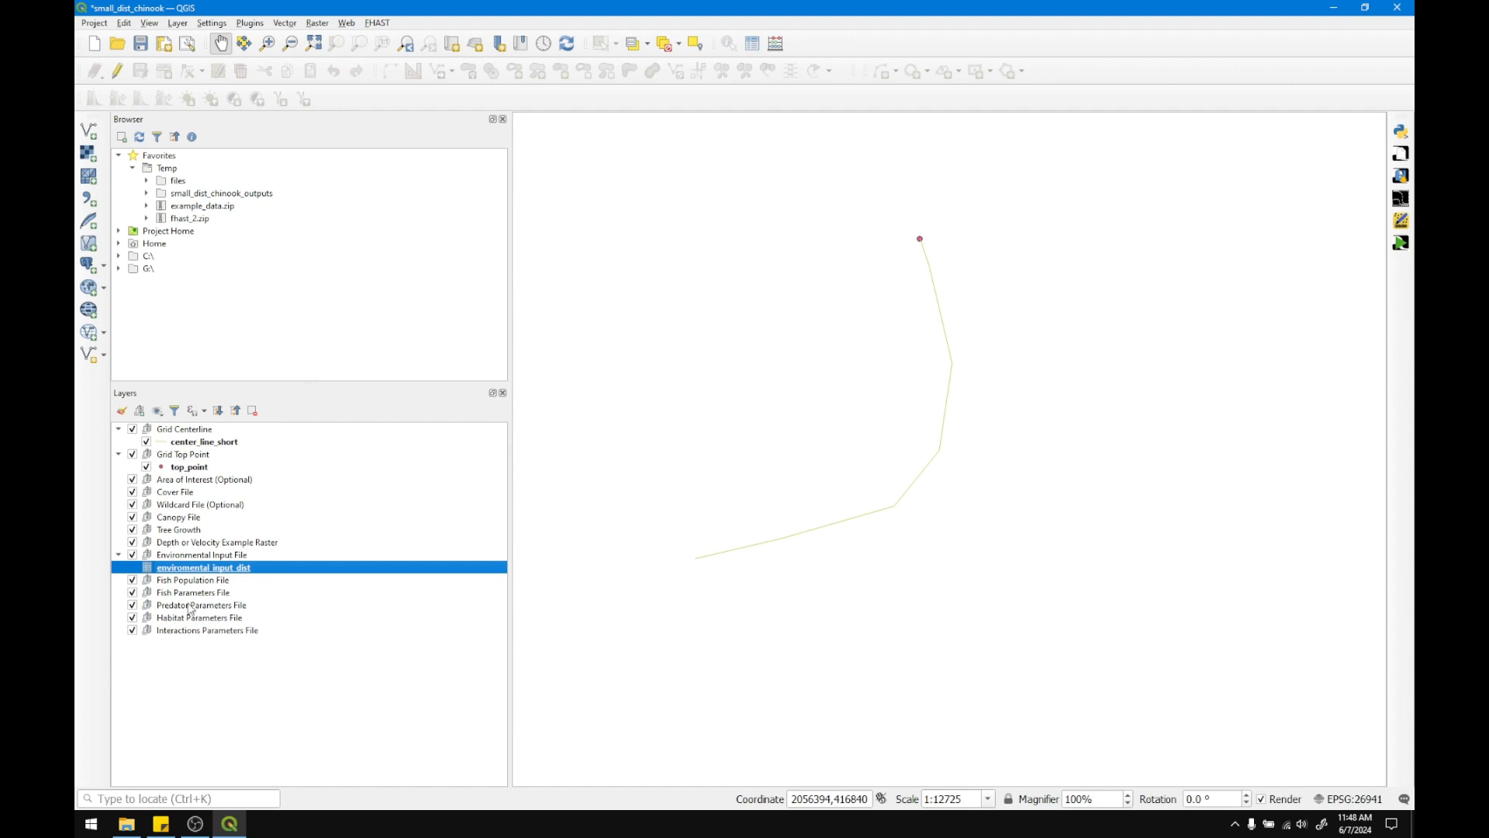
# Remove all layer groups from Grid Centerline through Interactions Parameters File, including the layers they contain
pyautogui.click(227, 632)
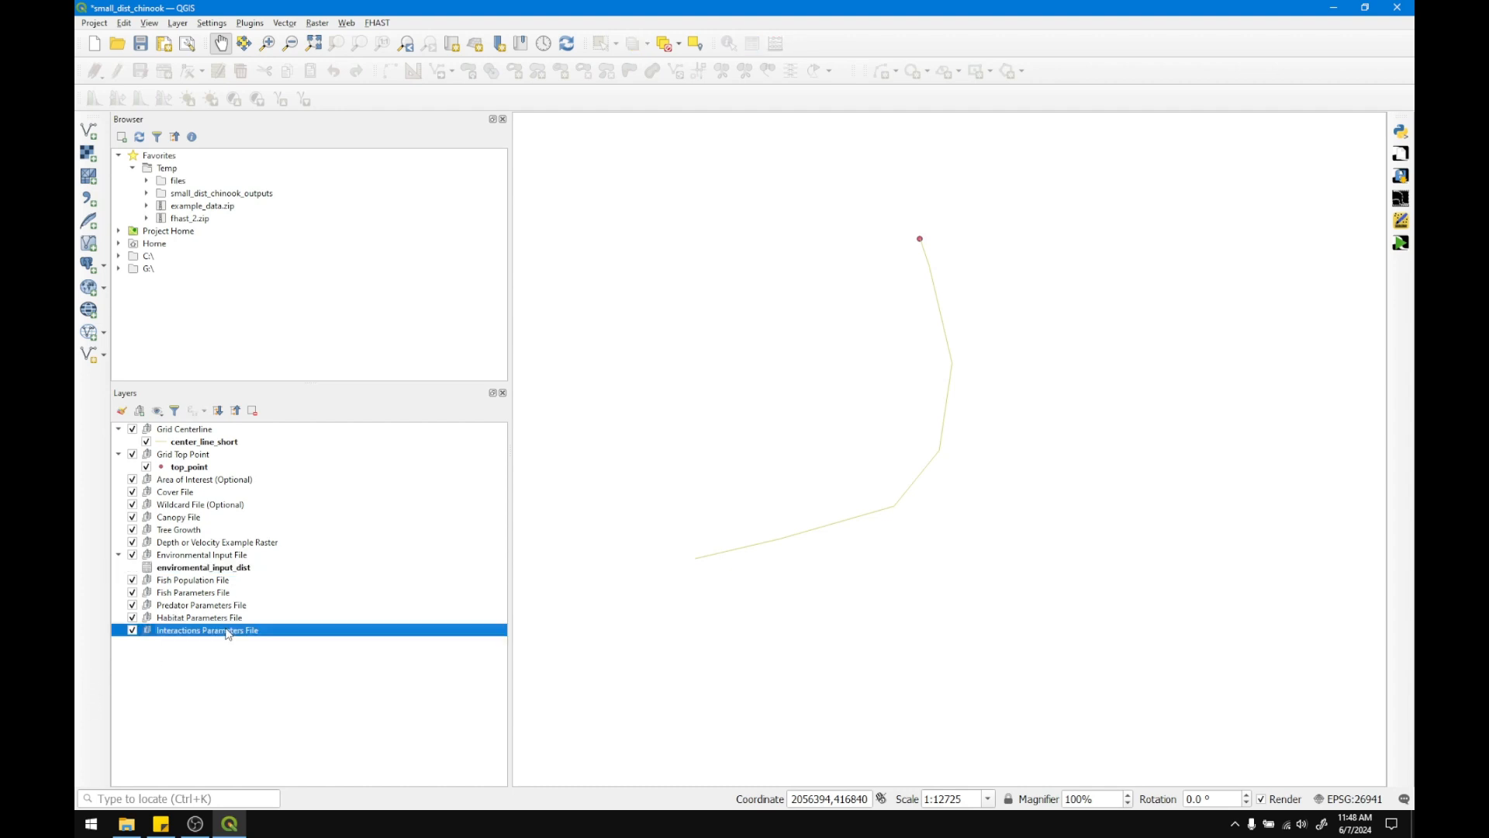
pyautogui.keyDown('shift'); pyautogui.click(208, 431); pyautogui.keyUp('shift')
pyautogui.rightClick(208, 431)
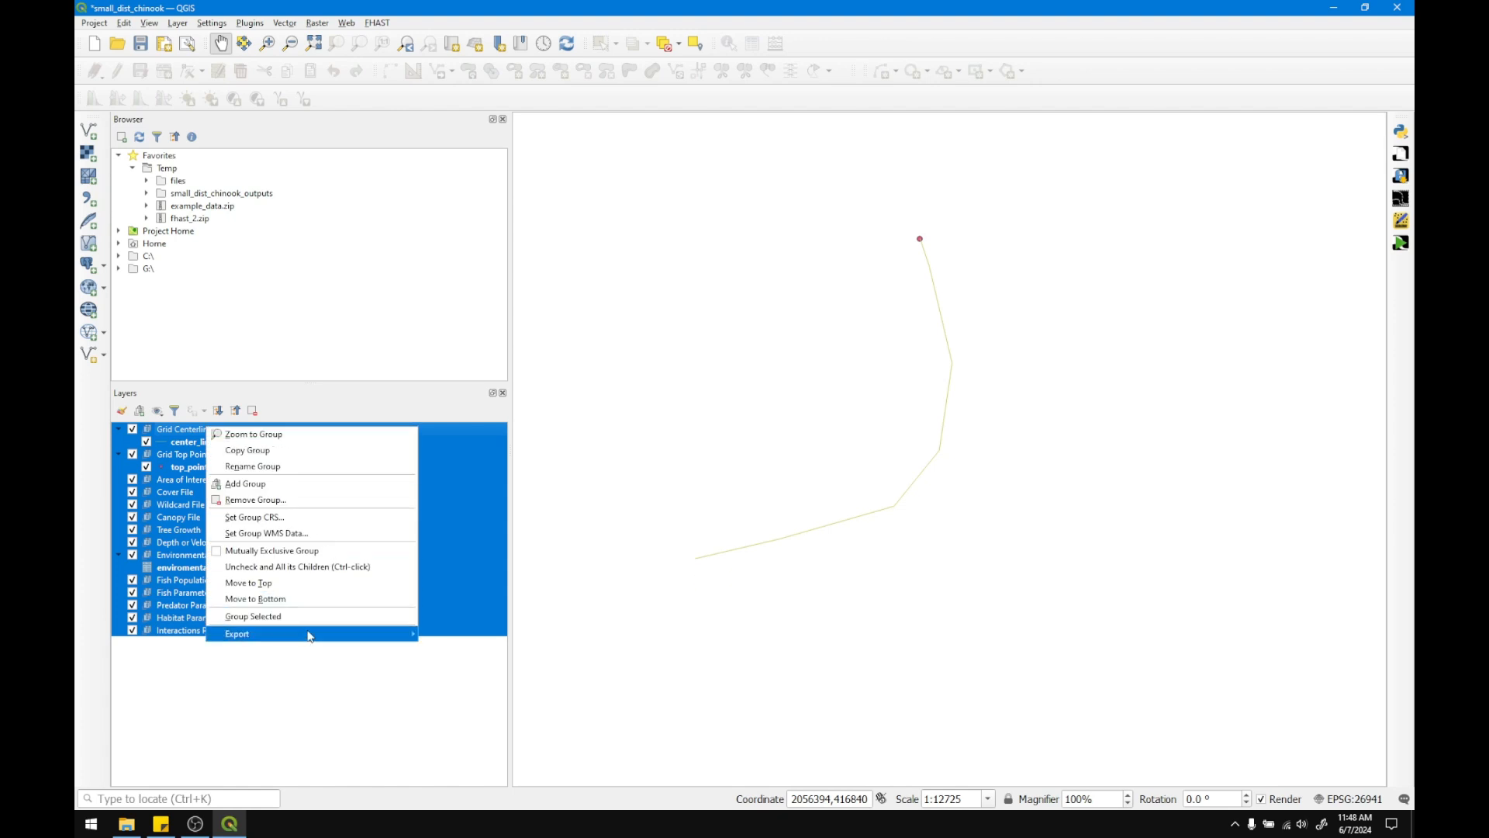
pyautogui.click(293, 500)
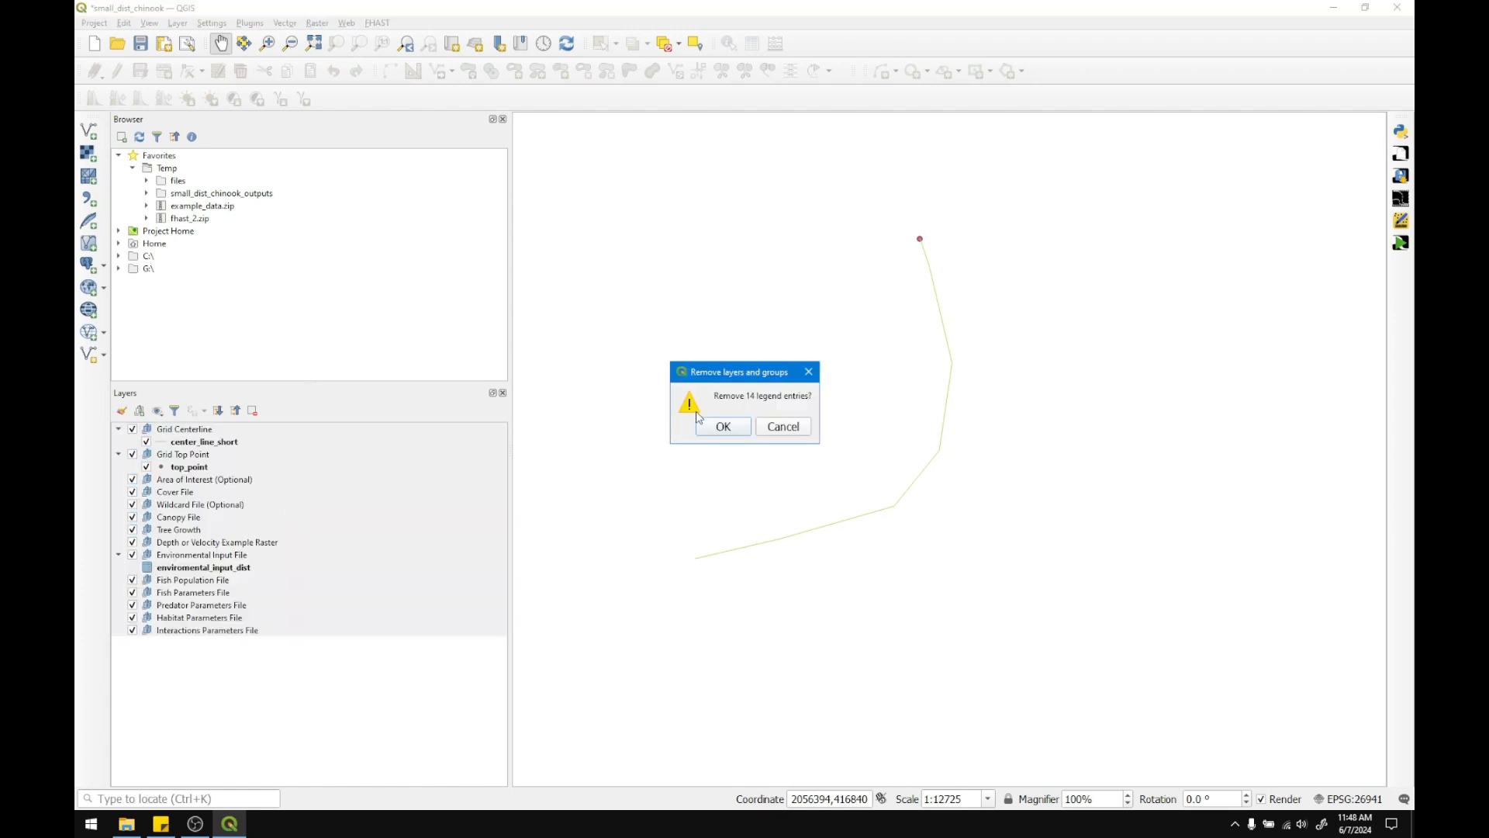
pyautogui.click(723, 427)
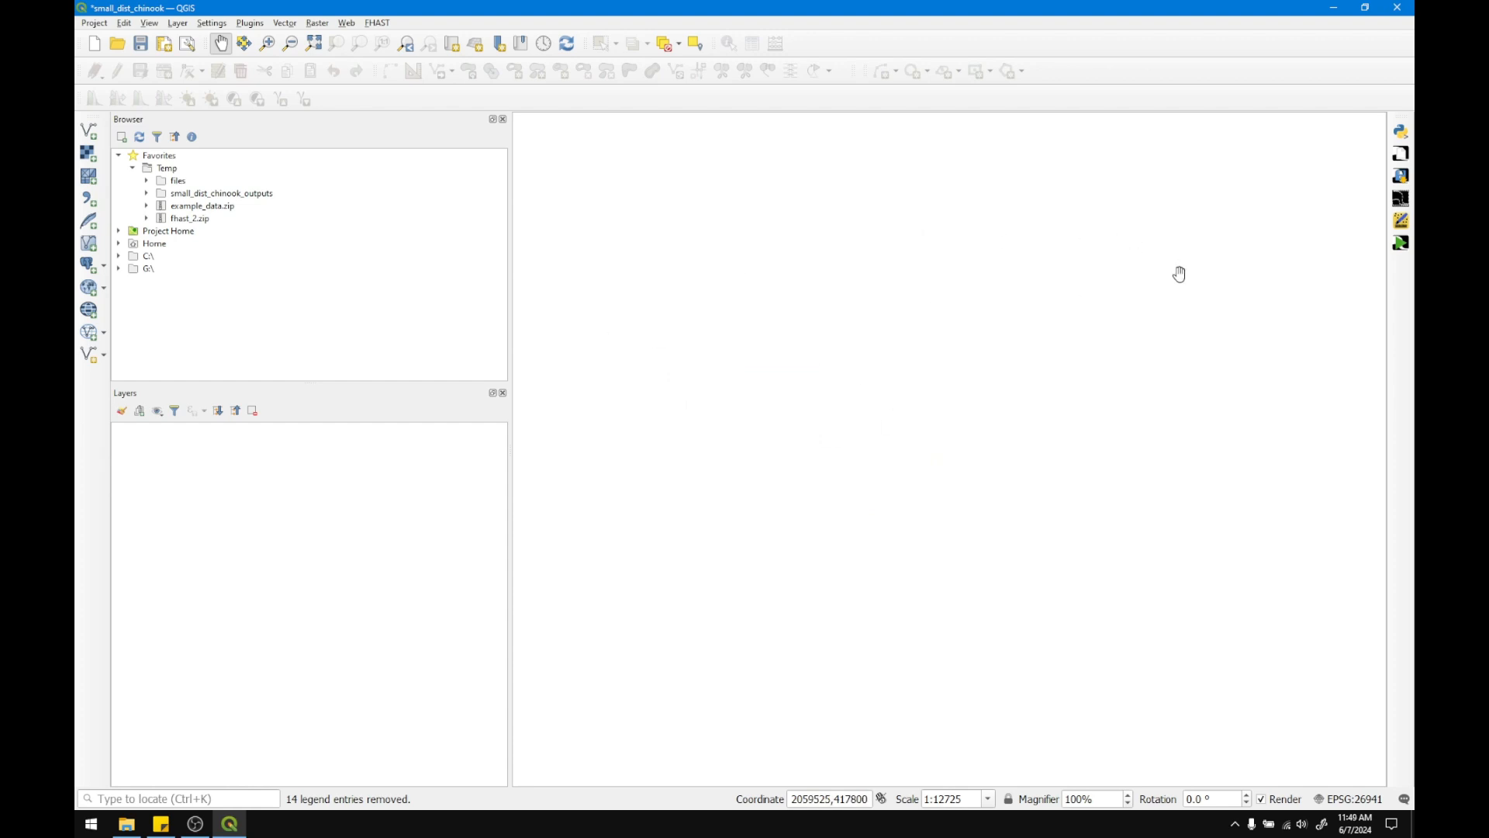
# Open the FHAST Loader and set the grid centerline to center_line_long.shp from example_data's grid folder, reusing the folder path from File Explorer
pyautogui.click(1401, 176)
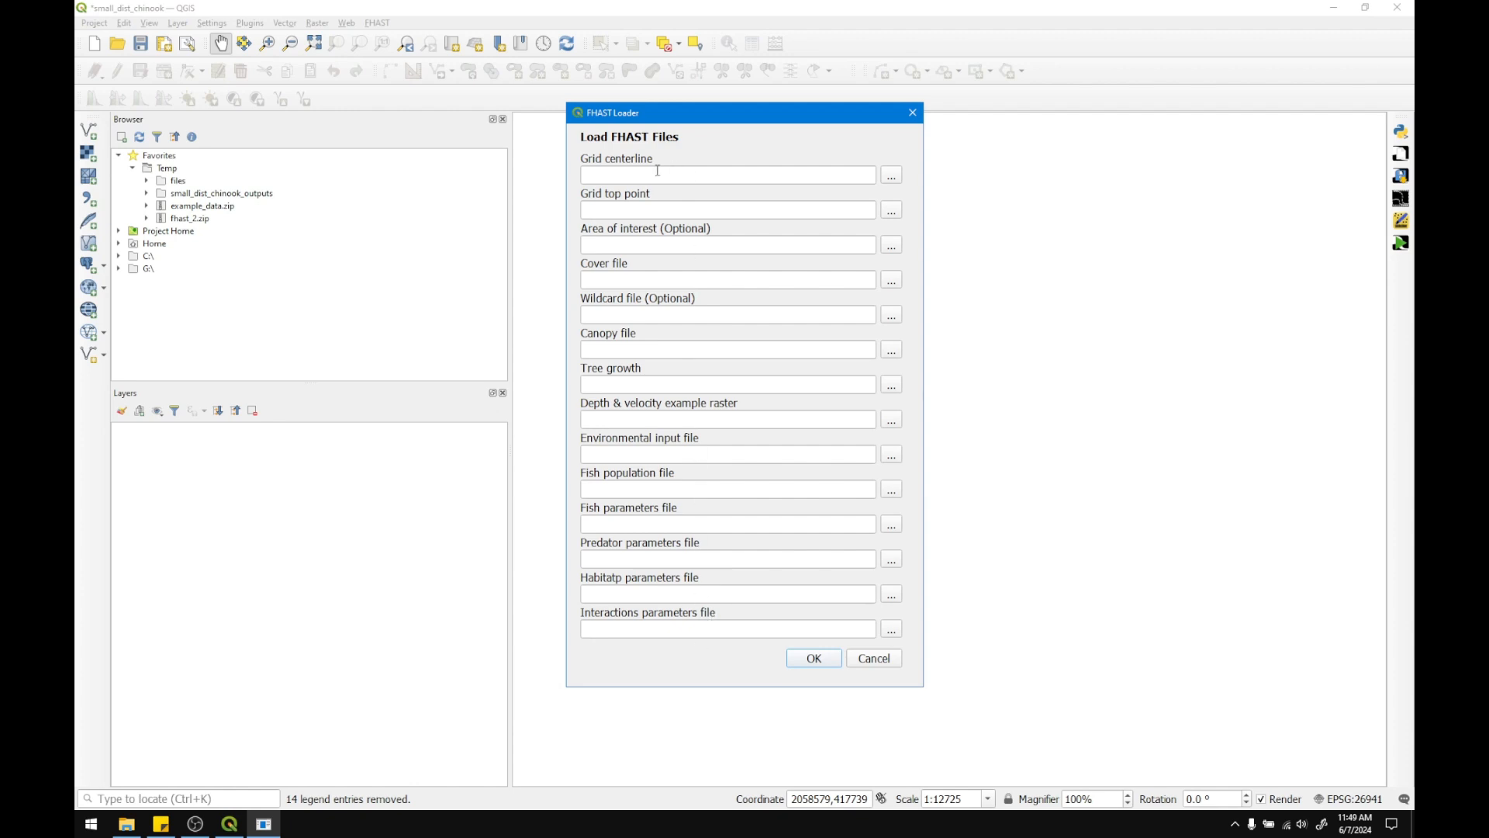
pyautogui.click(891, 176)
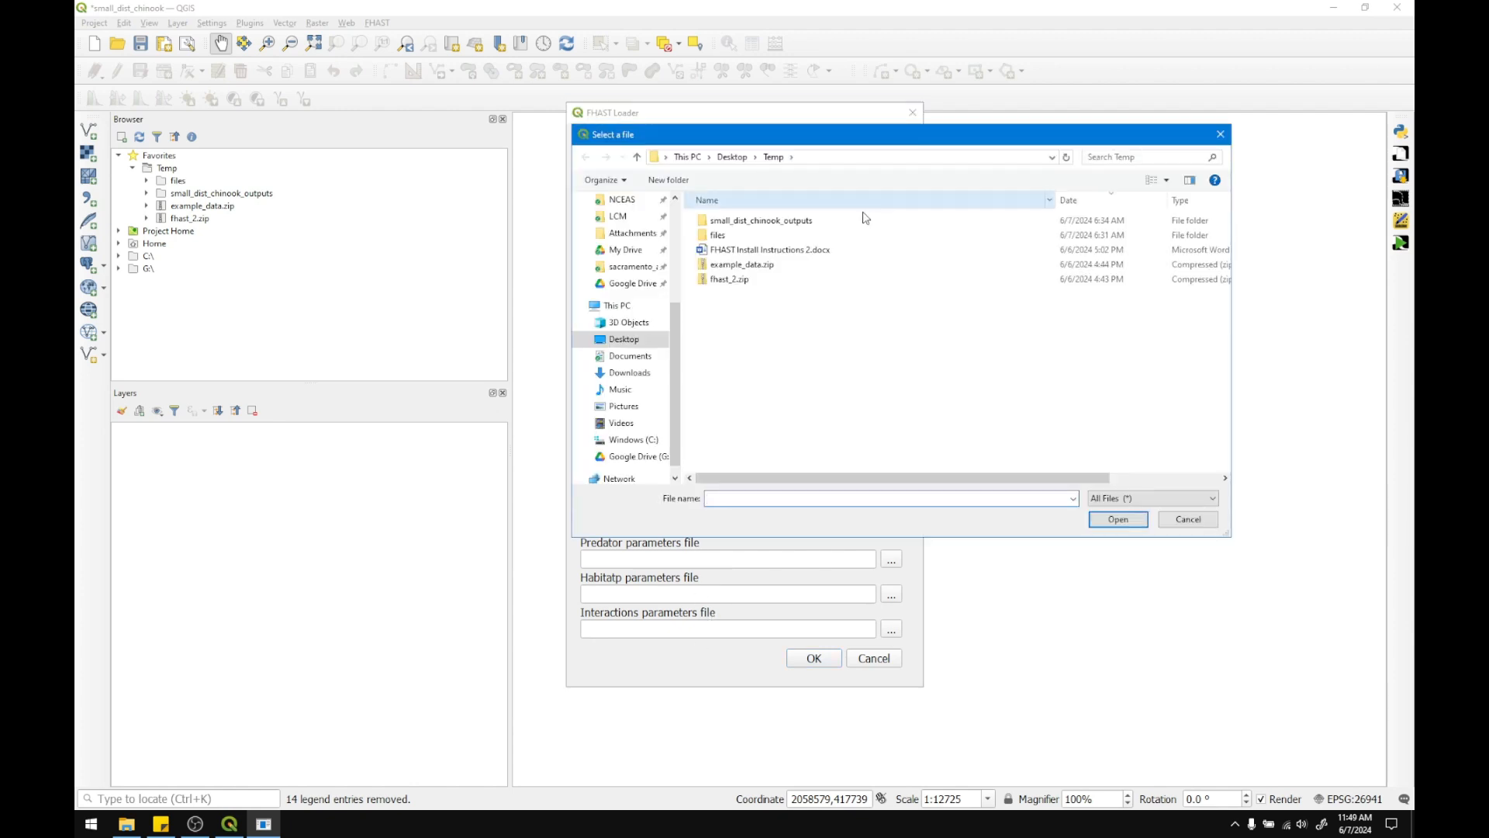
pyautogui.click(127, 824)
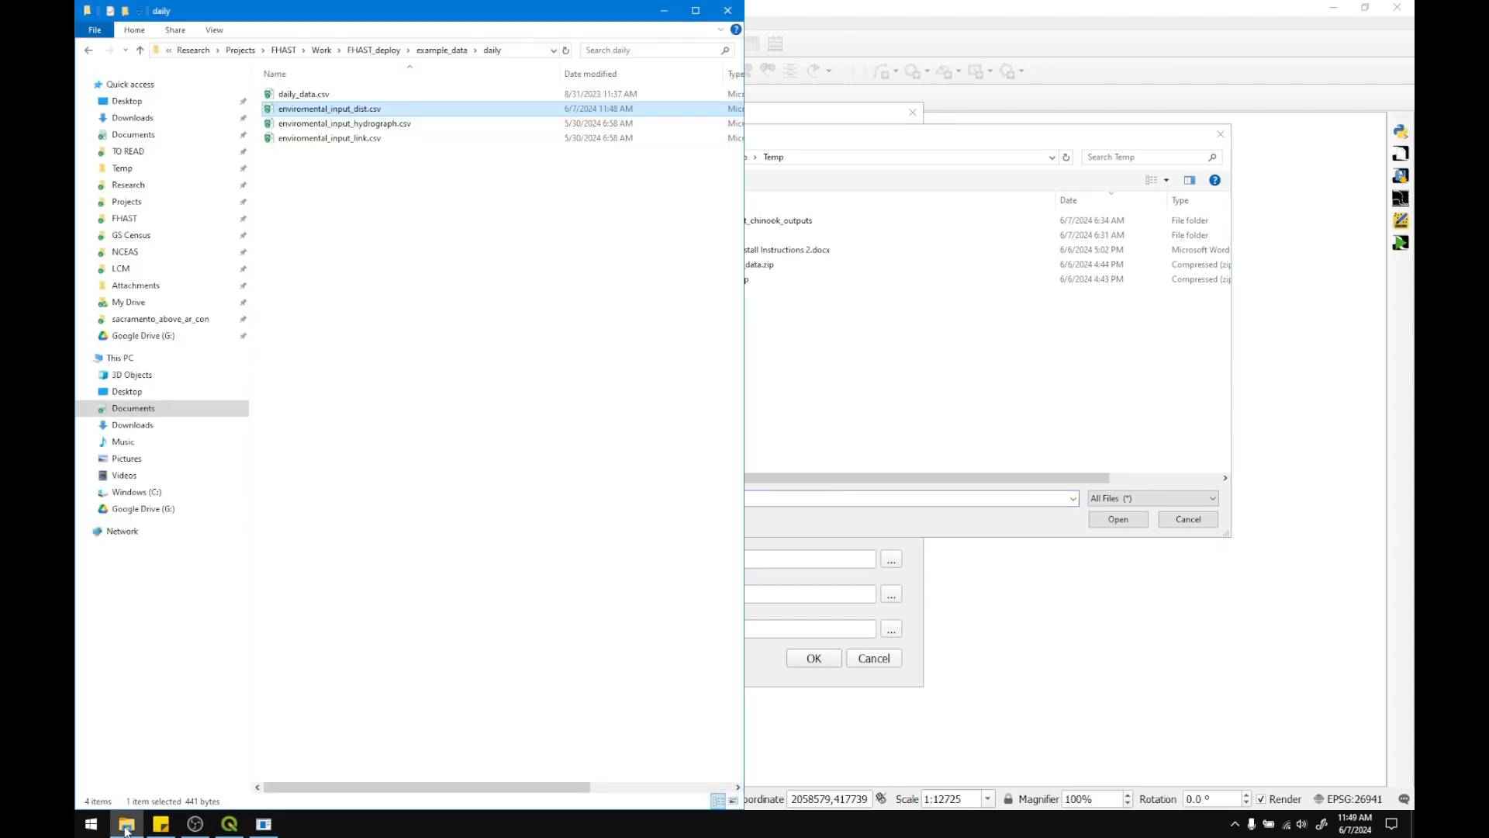
pyautogui.click(516, 50)
pyautogui.hotkey('ctrl', 'c')
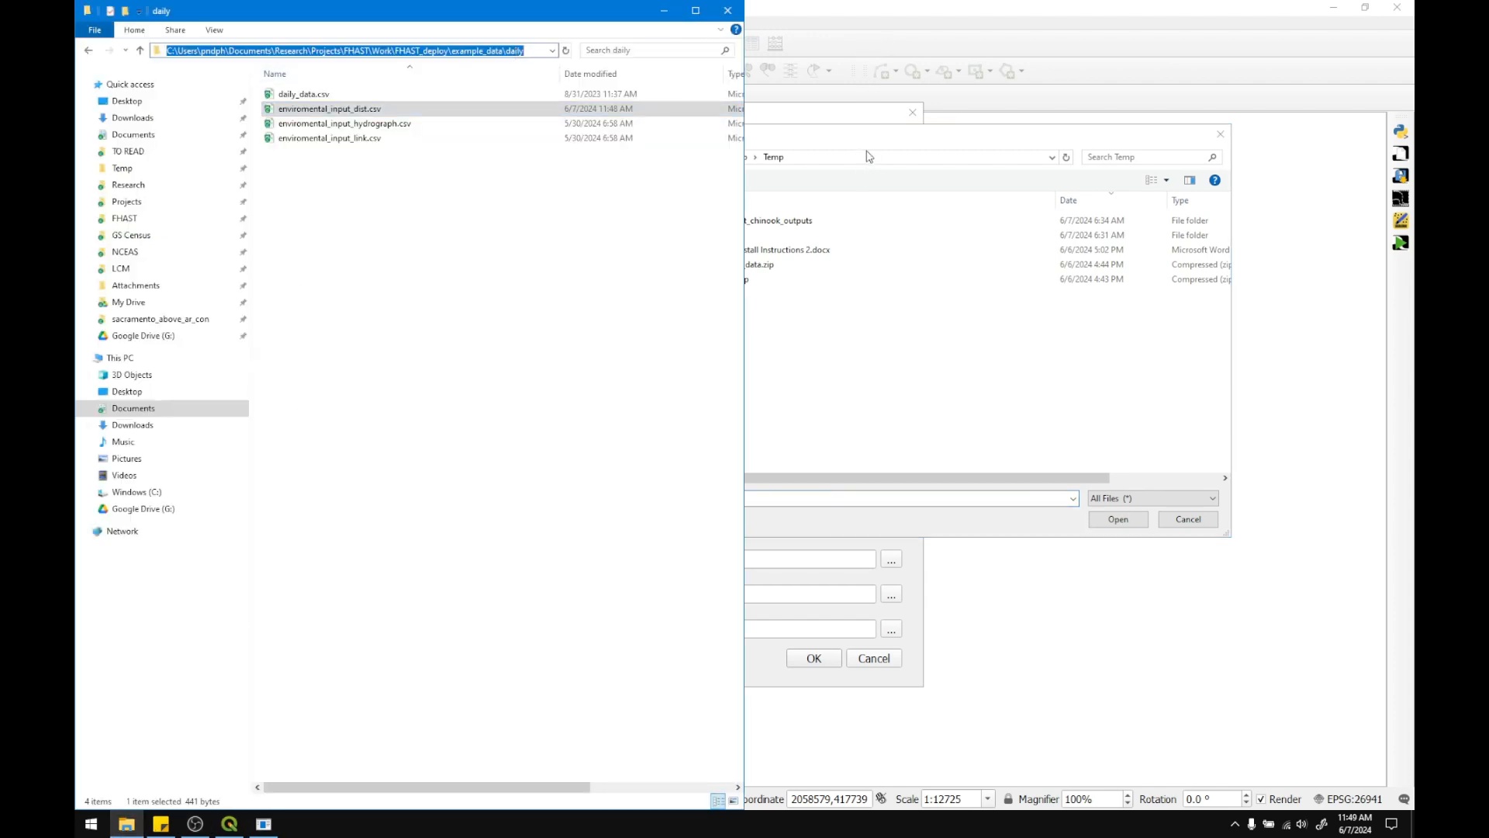
pyautogui.click(868, 156)
pyautogui.hotkey('ctrl', 'v')
pyautogui.press('Return')
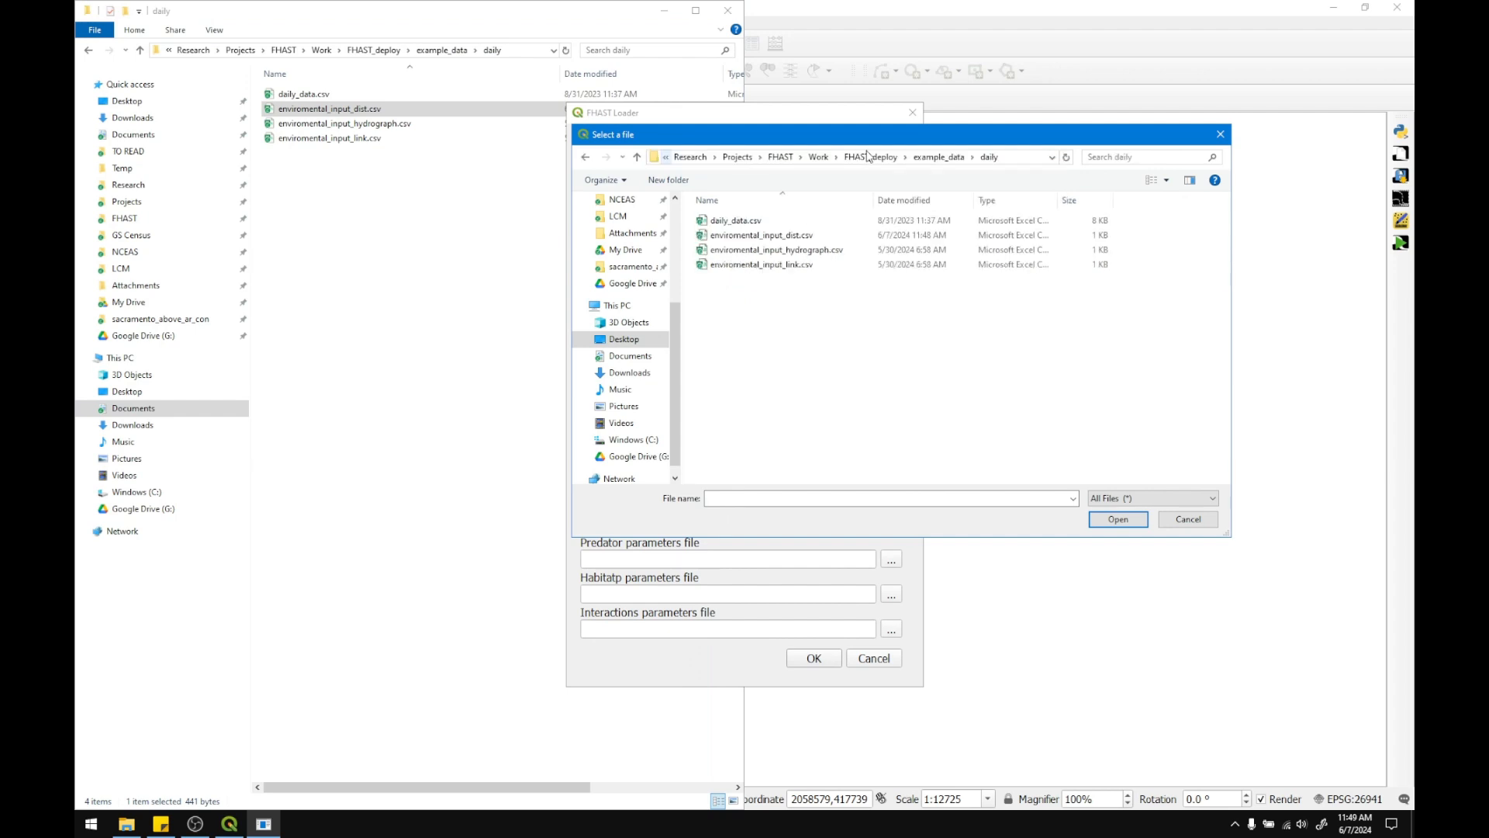
pyautogui.click(940, 158)
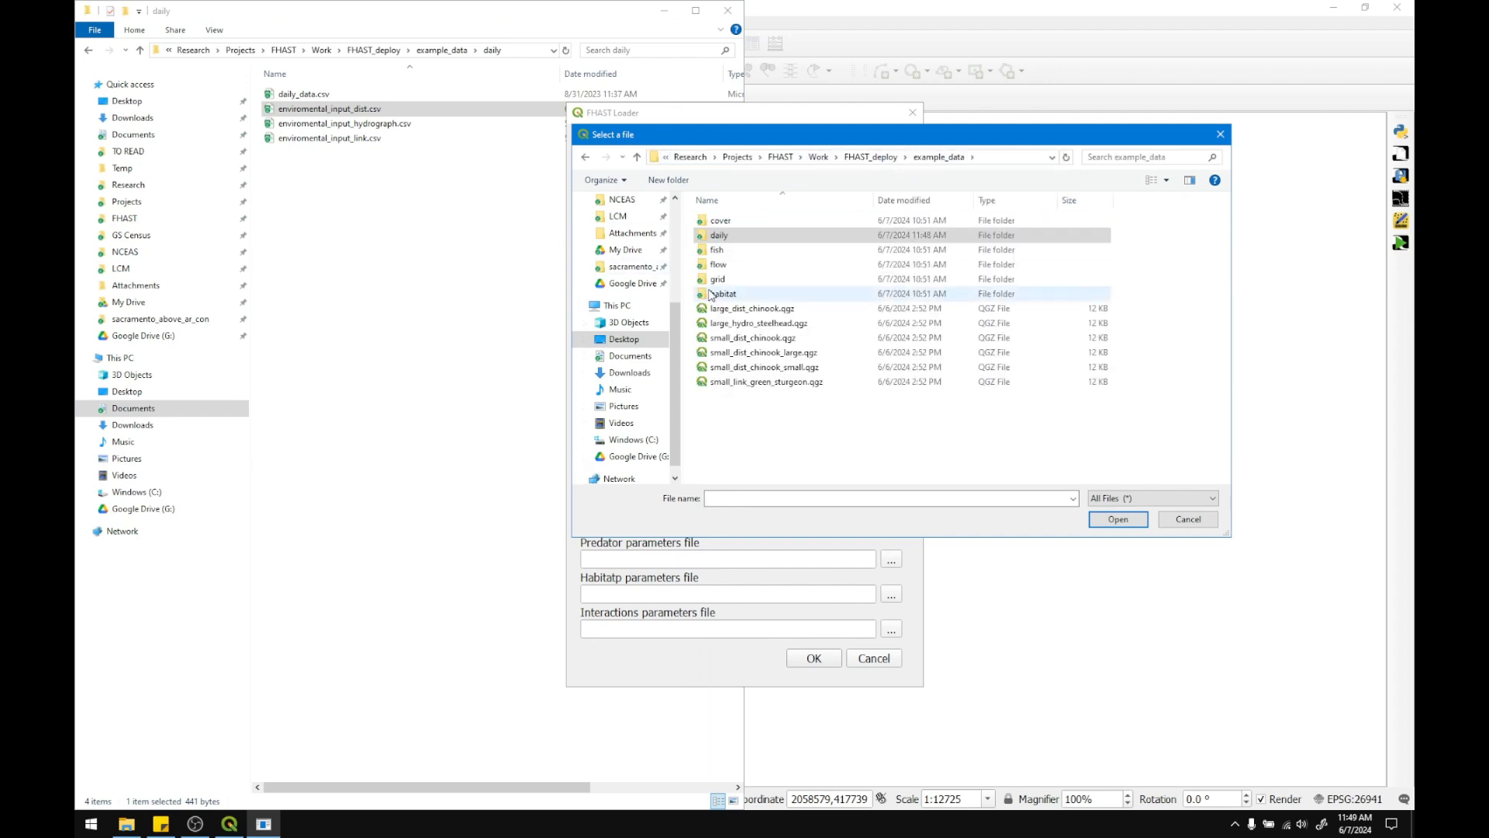
pyautogui.doubleClick(737, 280)
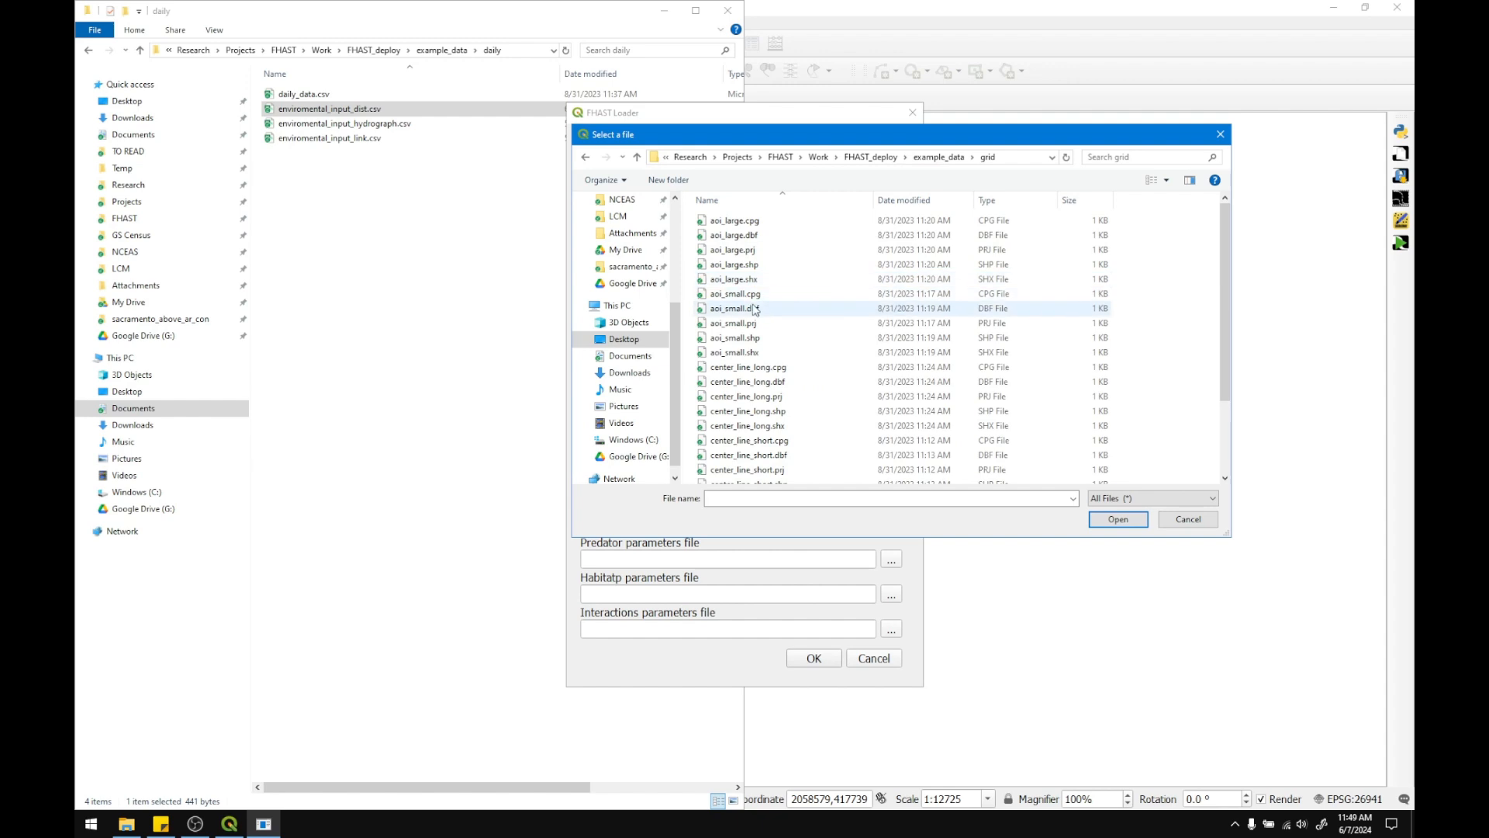
pyautogui.doubleClick(784, 411)
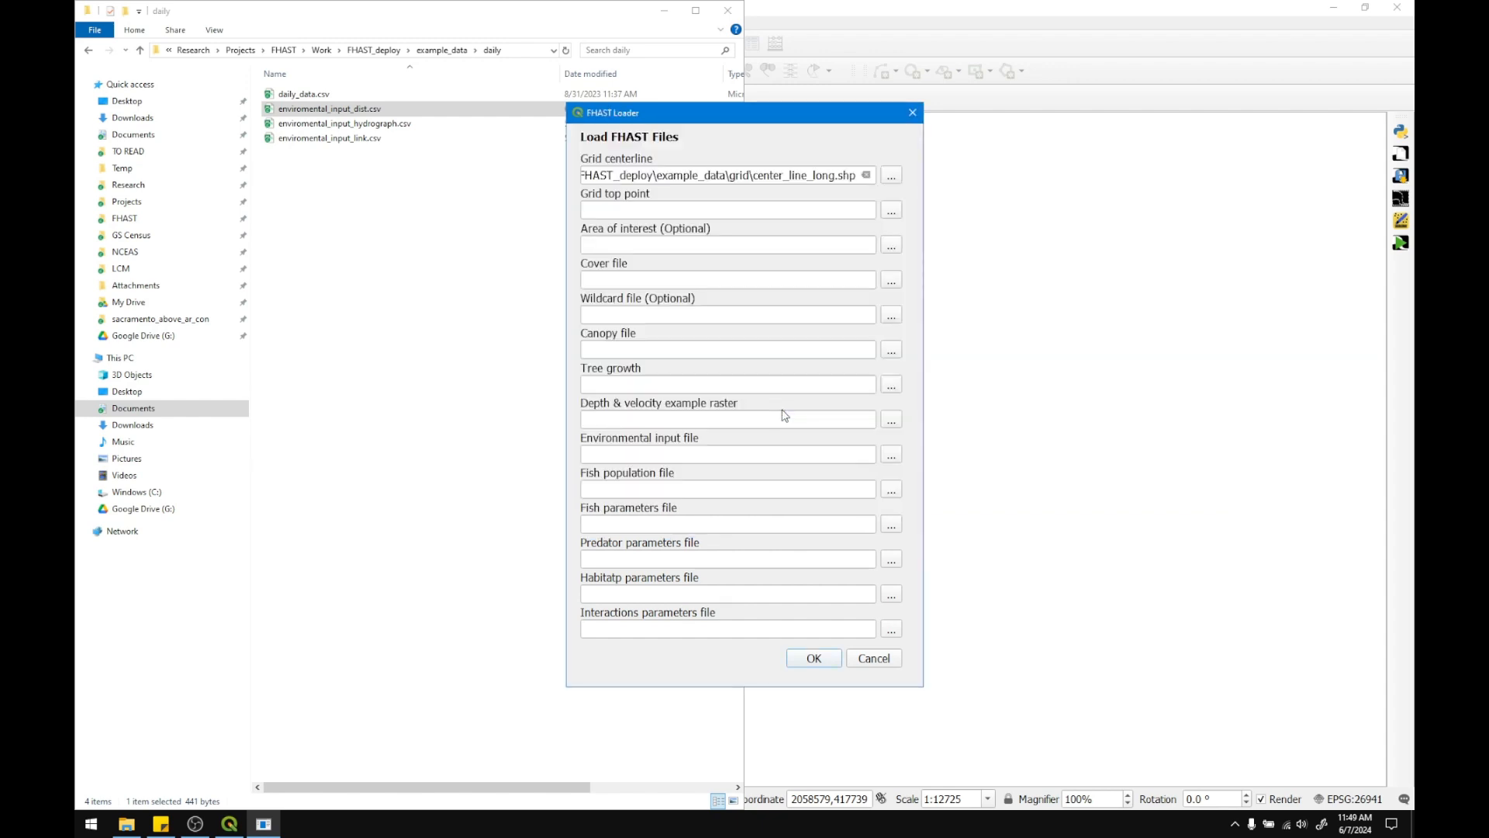
# Set the FHAST Loader's canopy file to canopy.shp from the cover folder of example_data
pyautogui.click(890, 349)
pyautogui.click(940, 157)
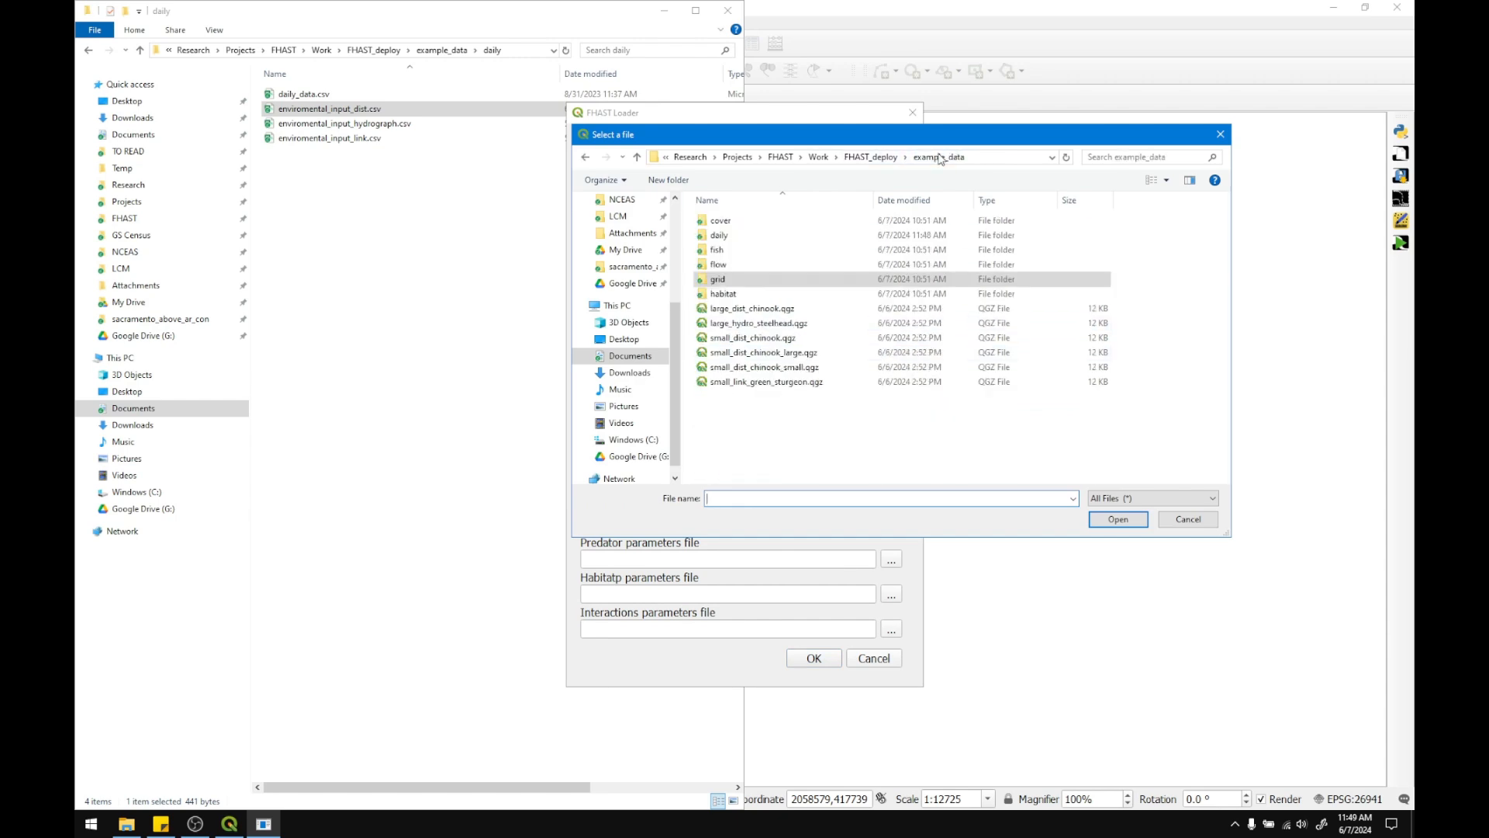
pyautogui.click(727, 223)
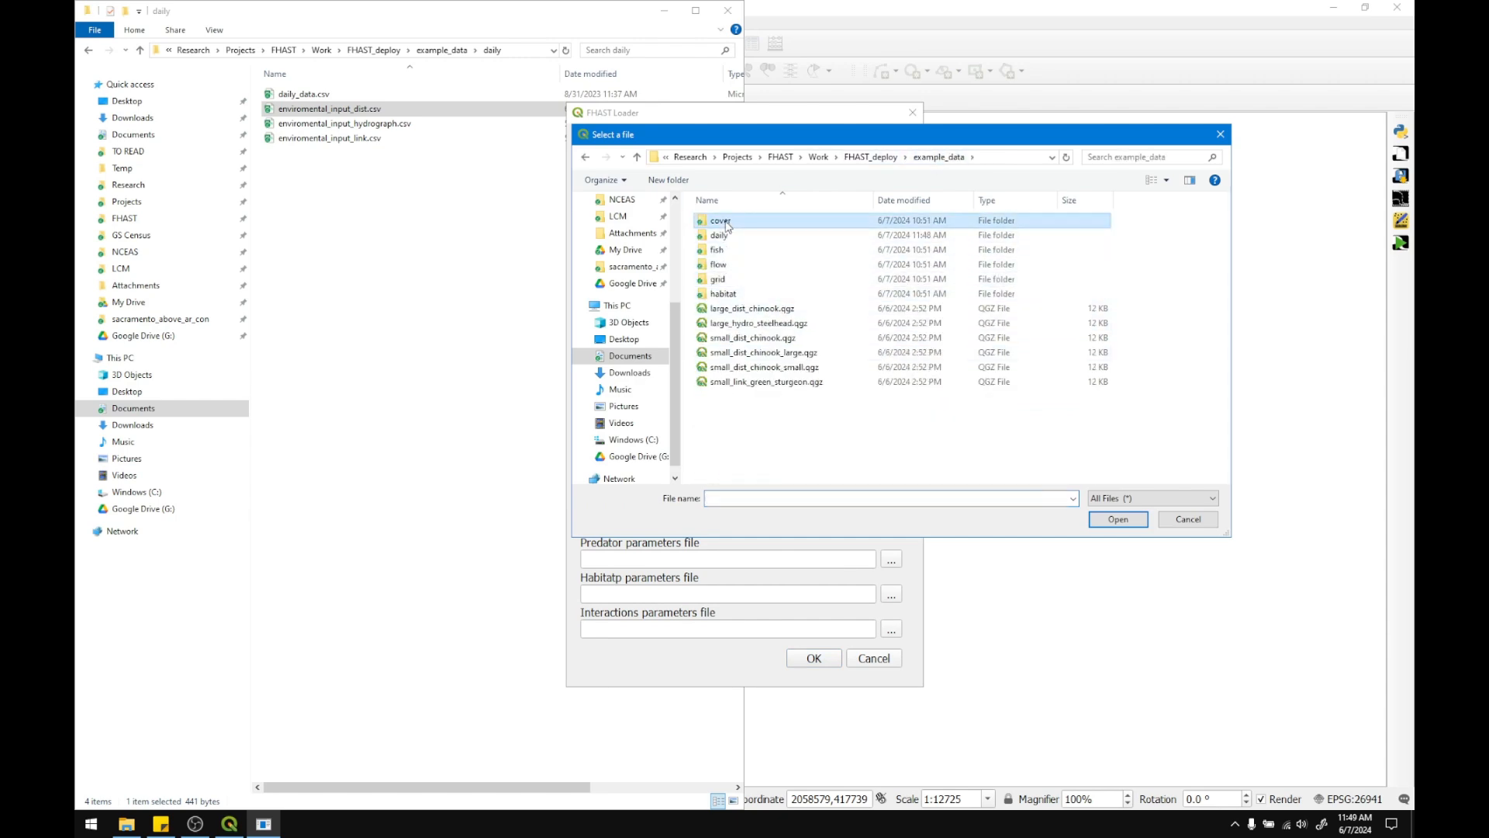
pyautogui.doubleClick(728, 225)
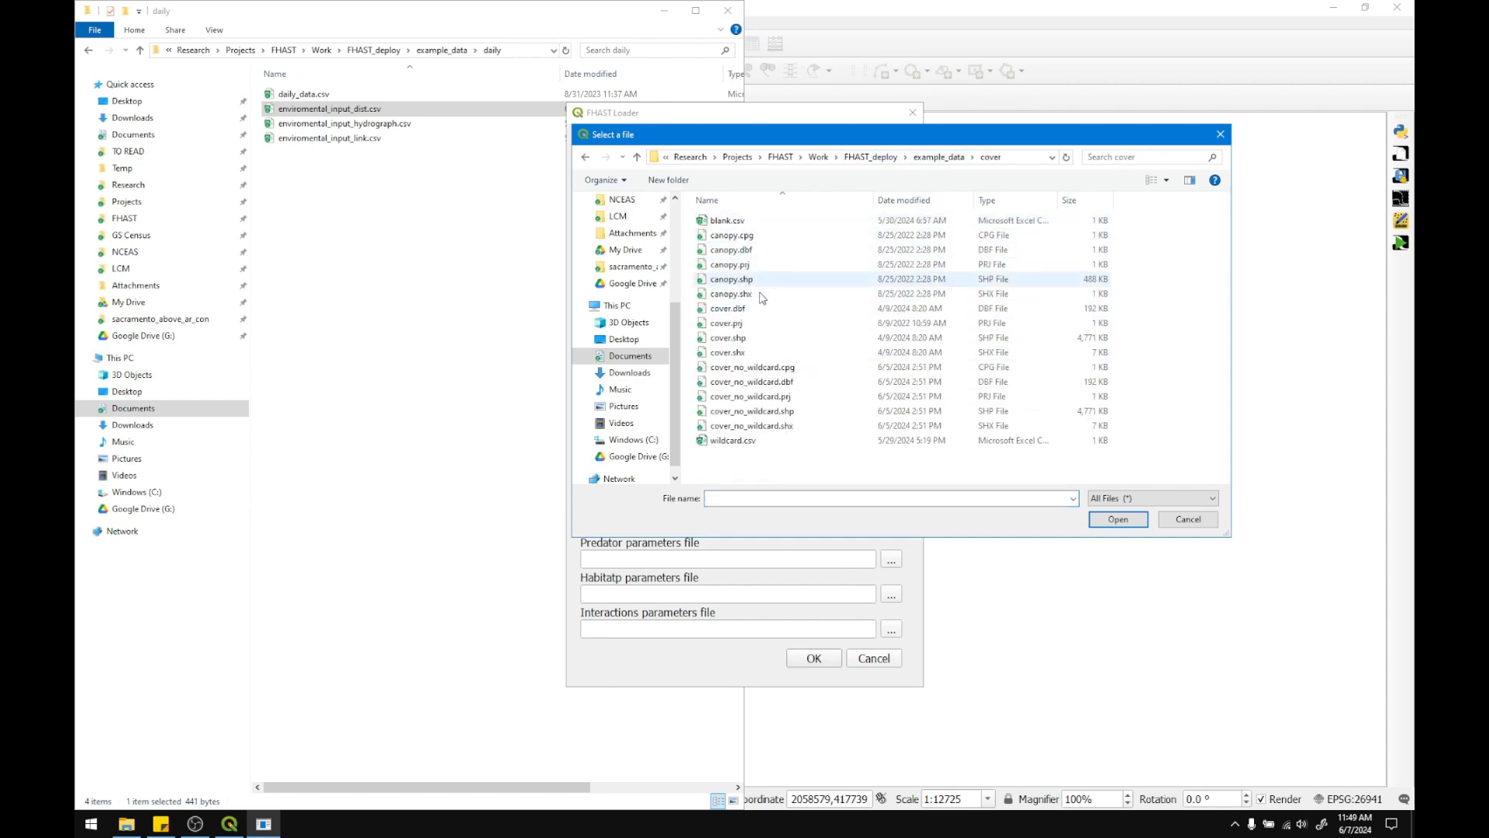
pyautogui.doubleClick(754, 280)
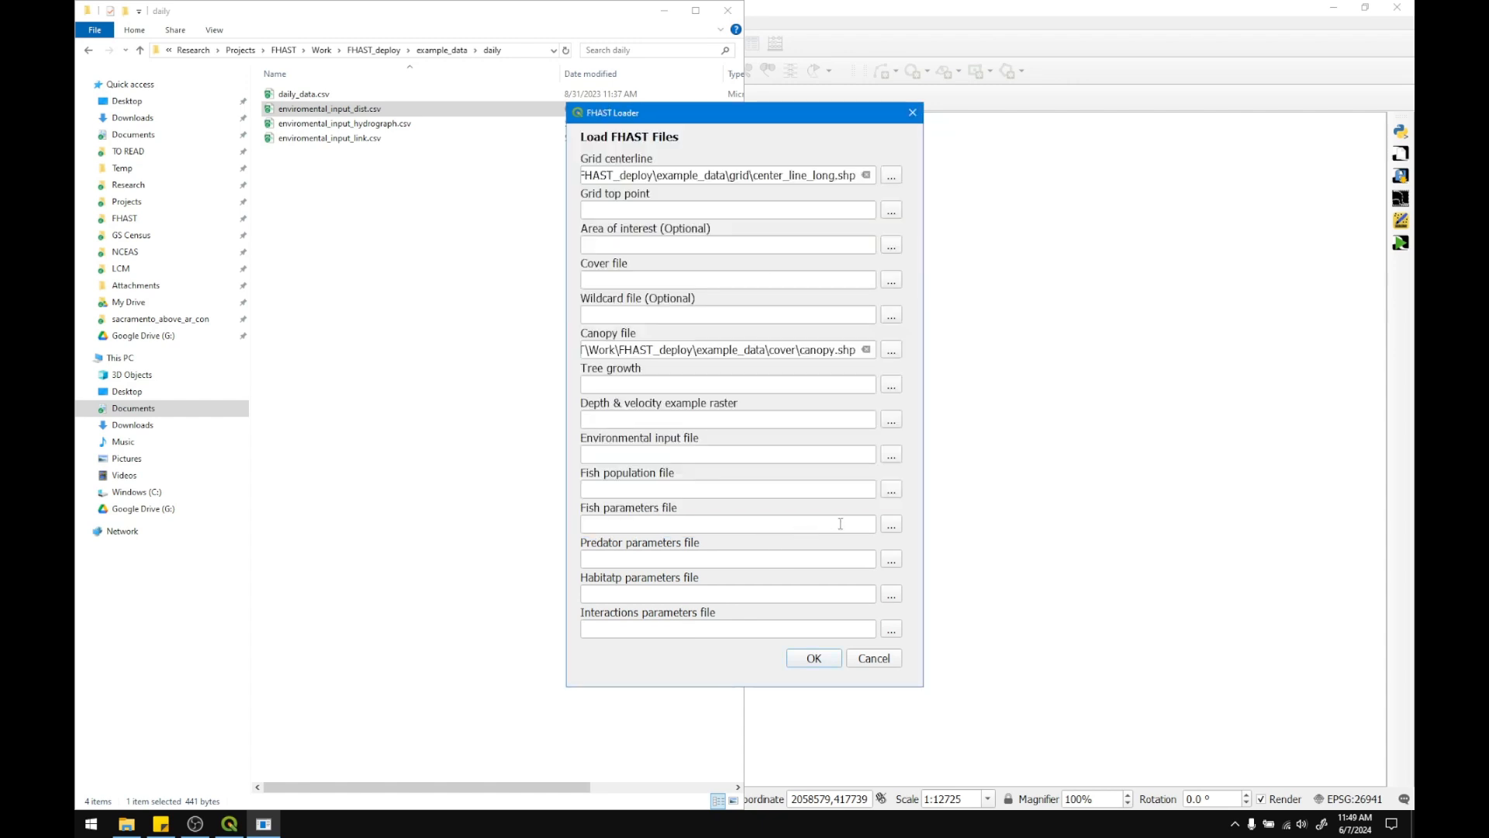
# Set the FHAST Loader's fish parameters file to fish_params_input_far.csv from the fish folder of example_data
pyautogui.click(891, 525)
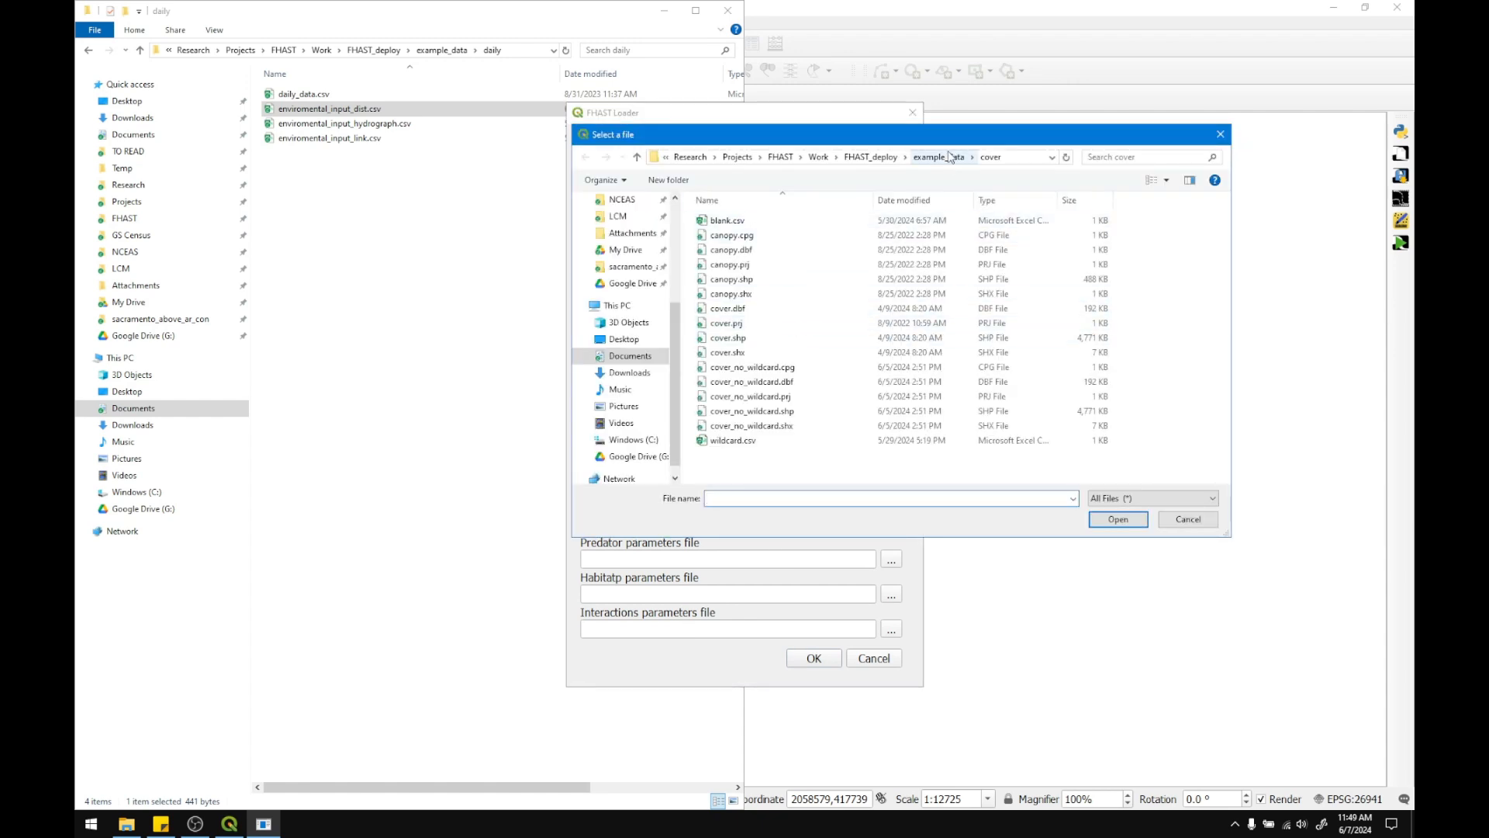
pyautogui.doubleClick(747, 250)
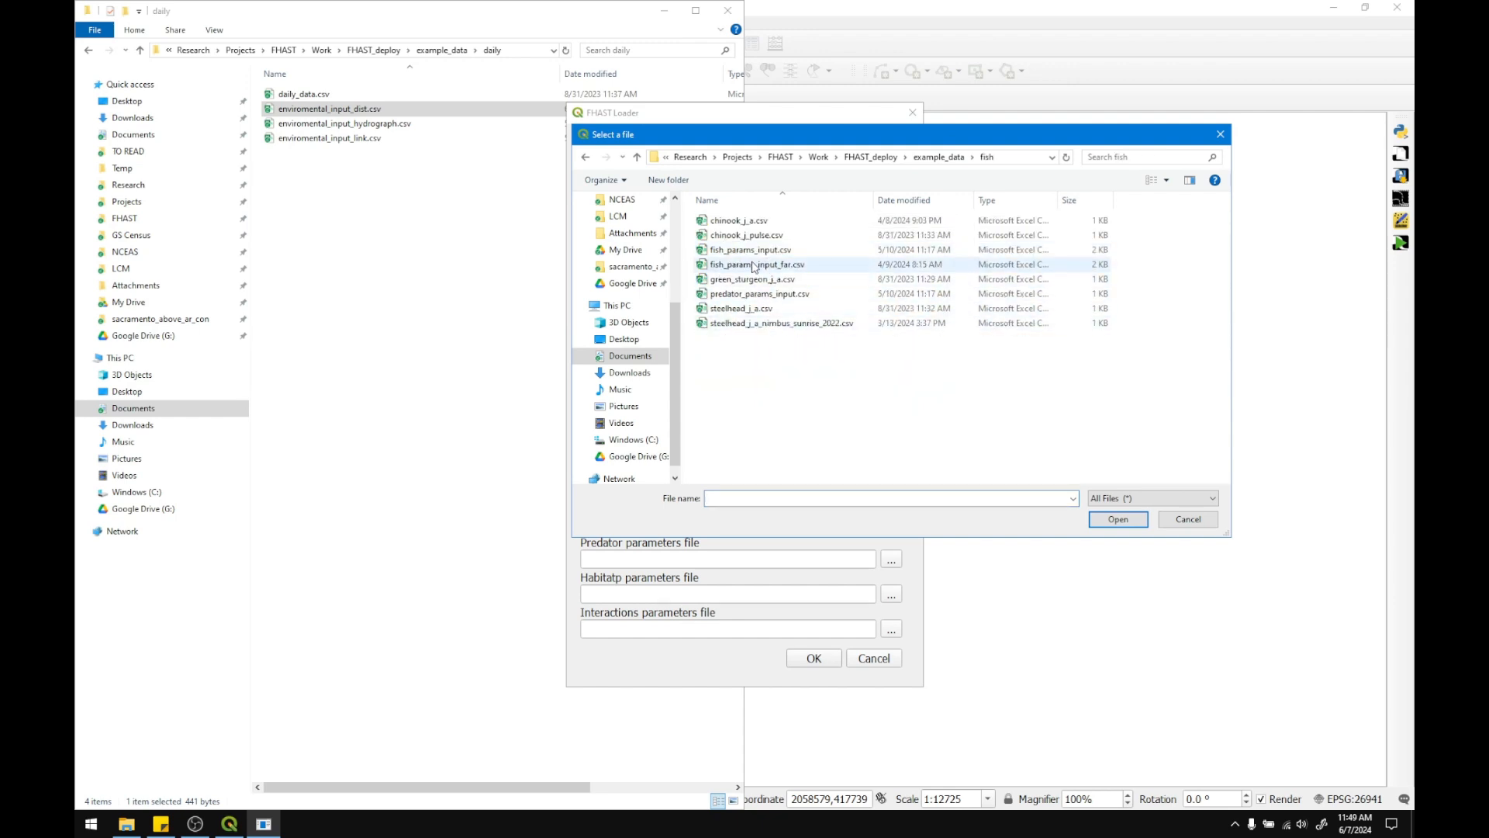
pyautogui.doubleClick(755, 266)
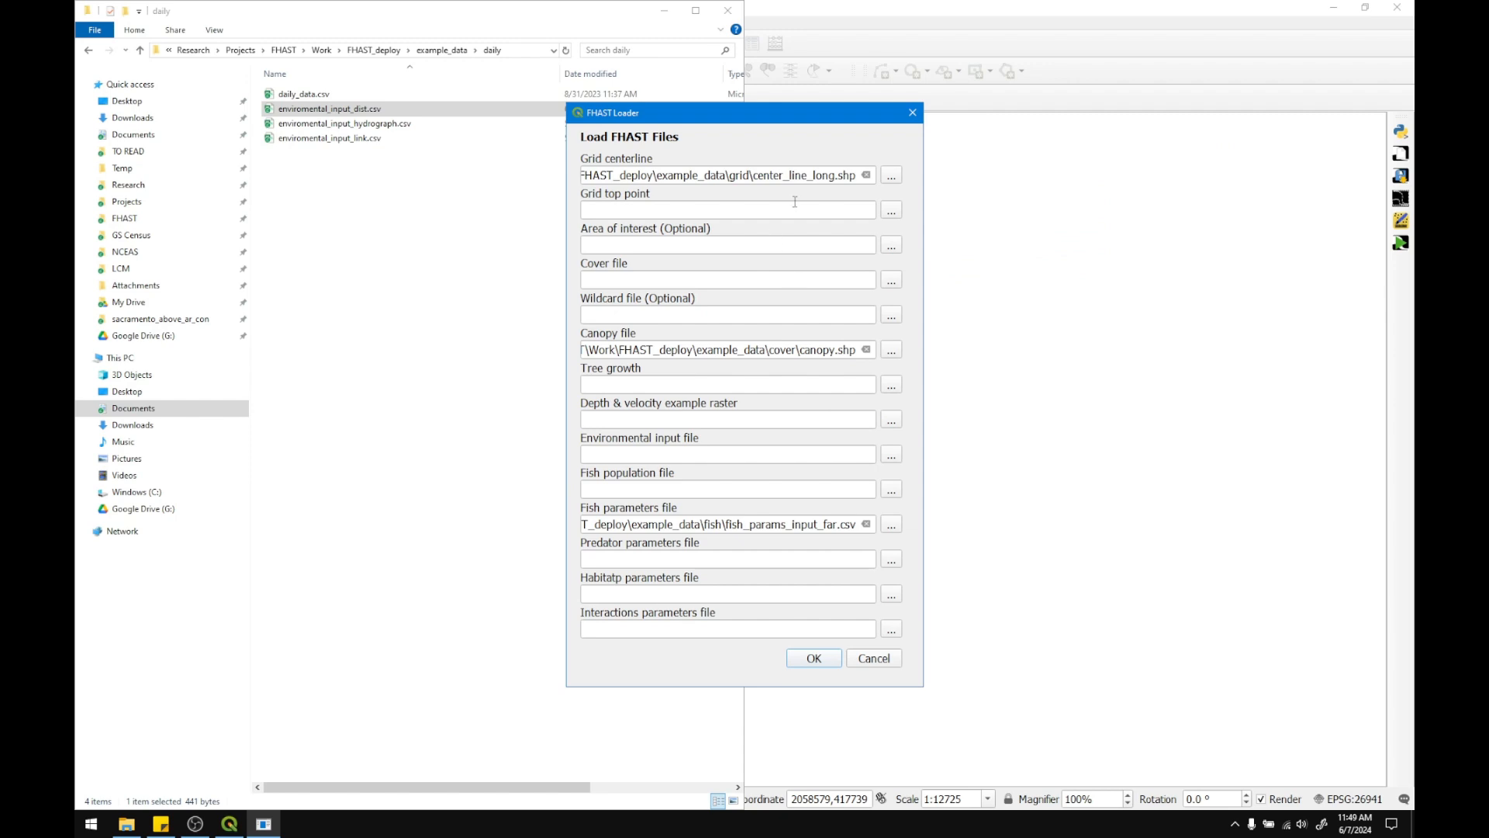
# Load the chosen centerline, canopy and fish parameters files into the project and minimize File Explorer
pyautogui.click(813, 658)
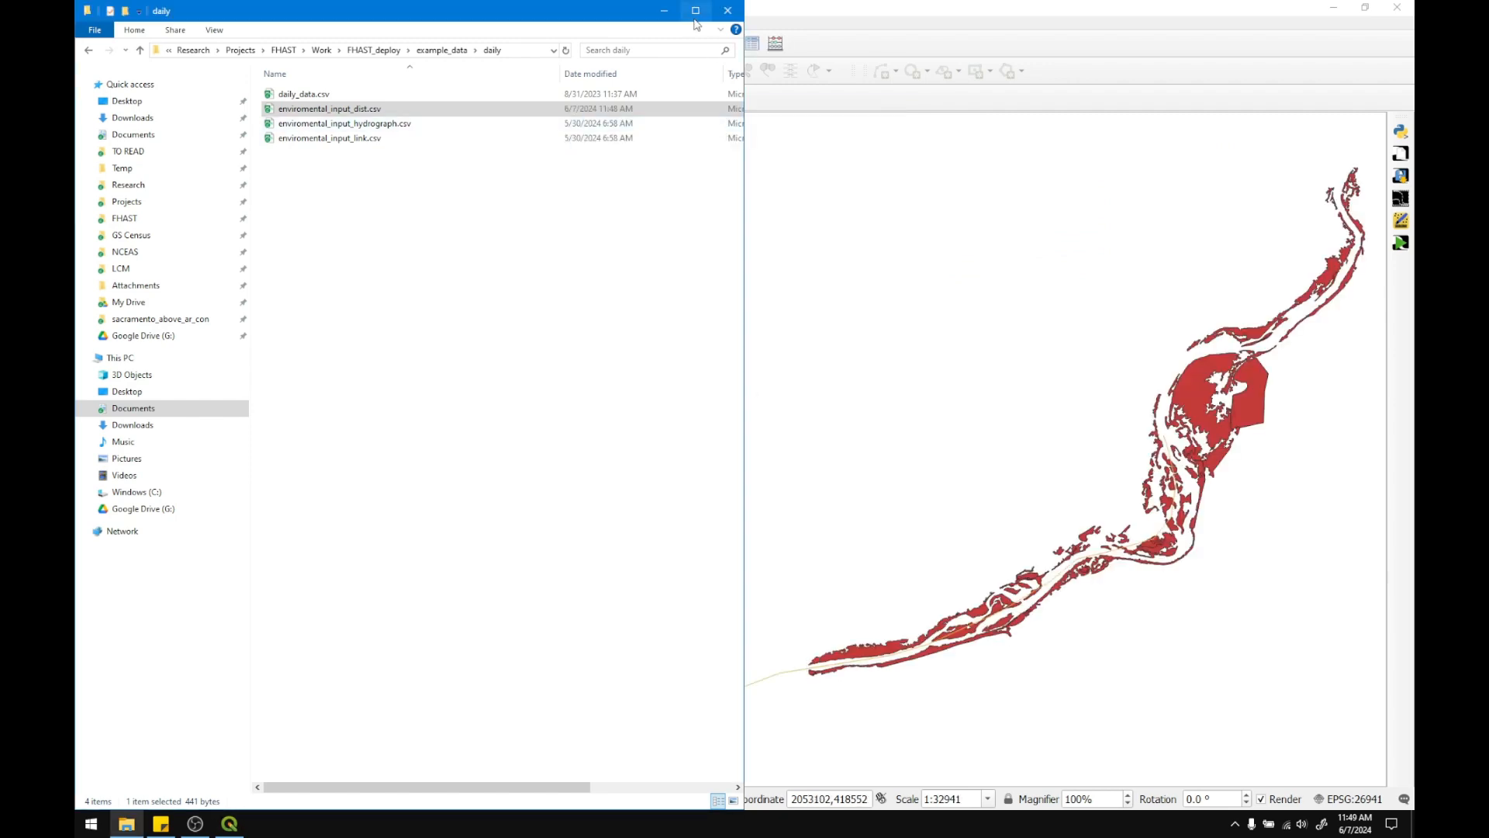
pyautogui.click(666, 12)
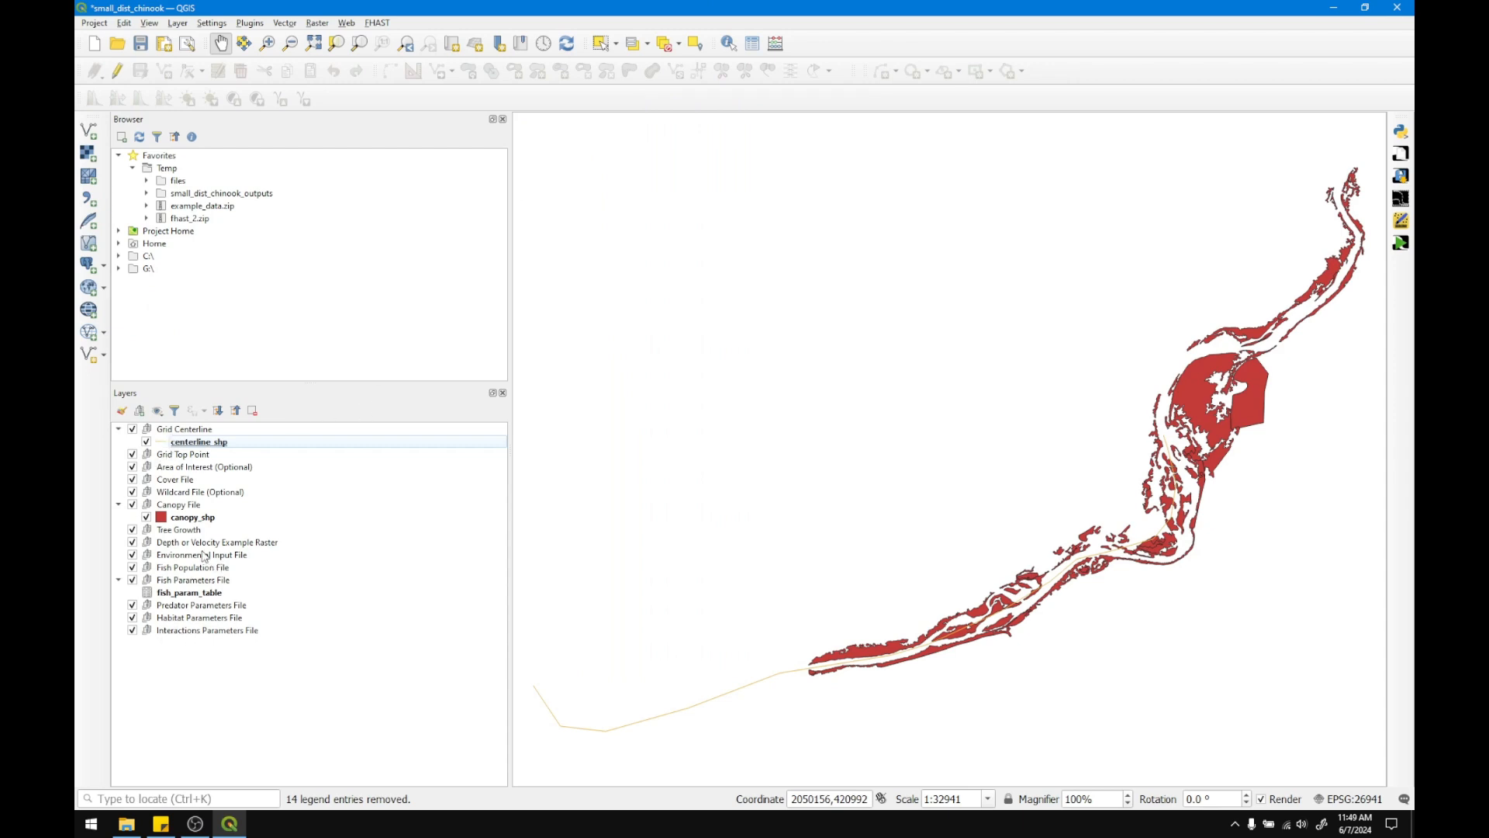
# Load D100.tif from example_data's flow folder as the depth and velocity example raster through the FHAST Loader
pyautogui.click(1402, 178)
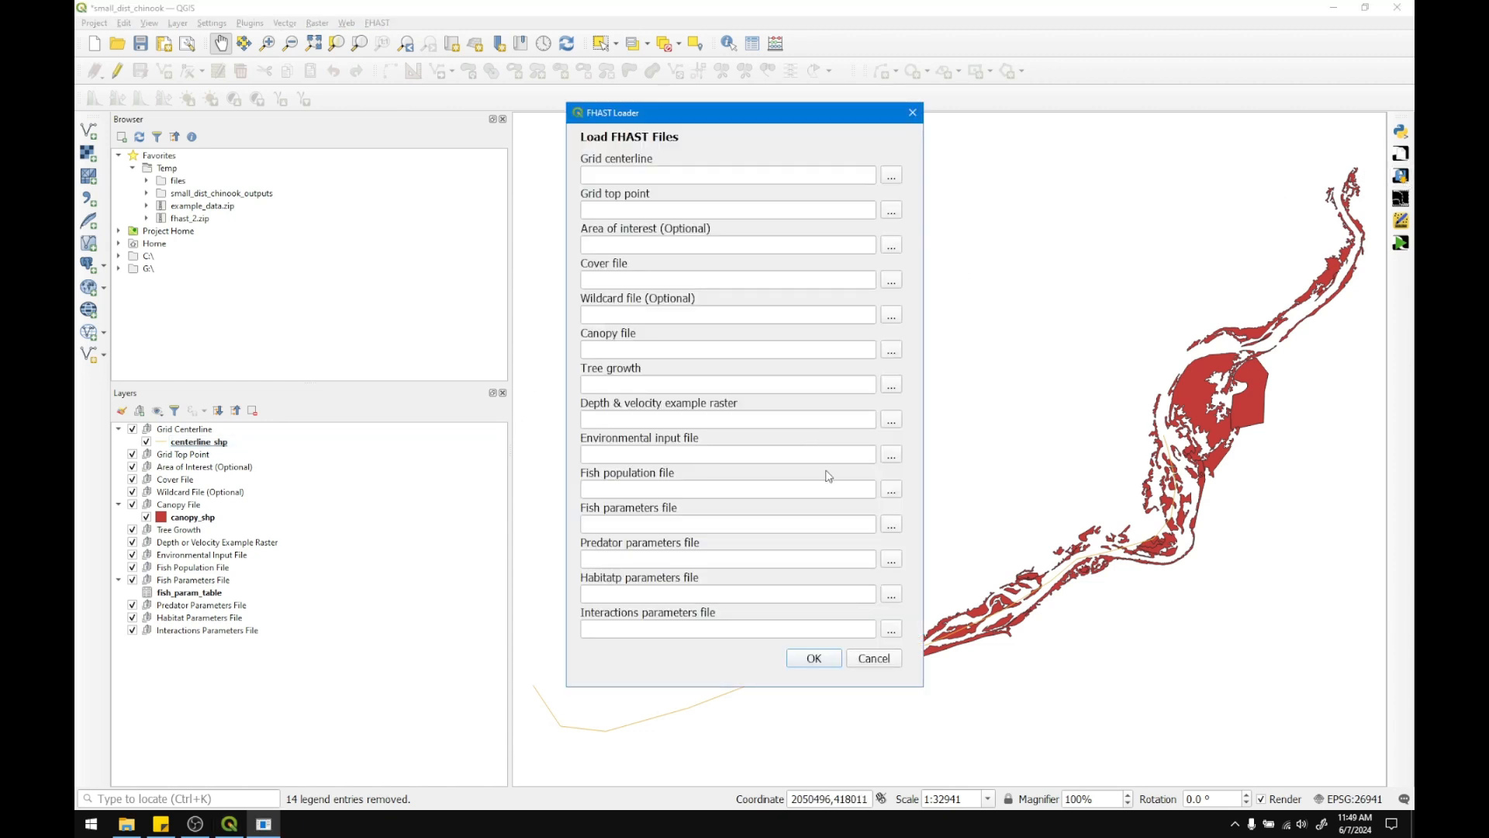
pyautogui.click(891, 419)
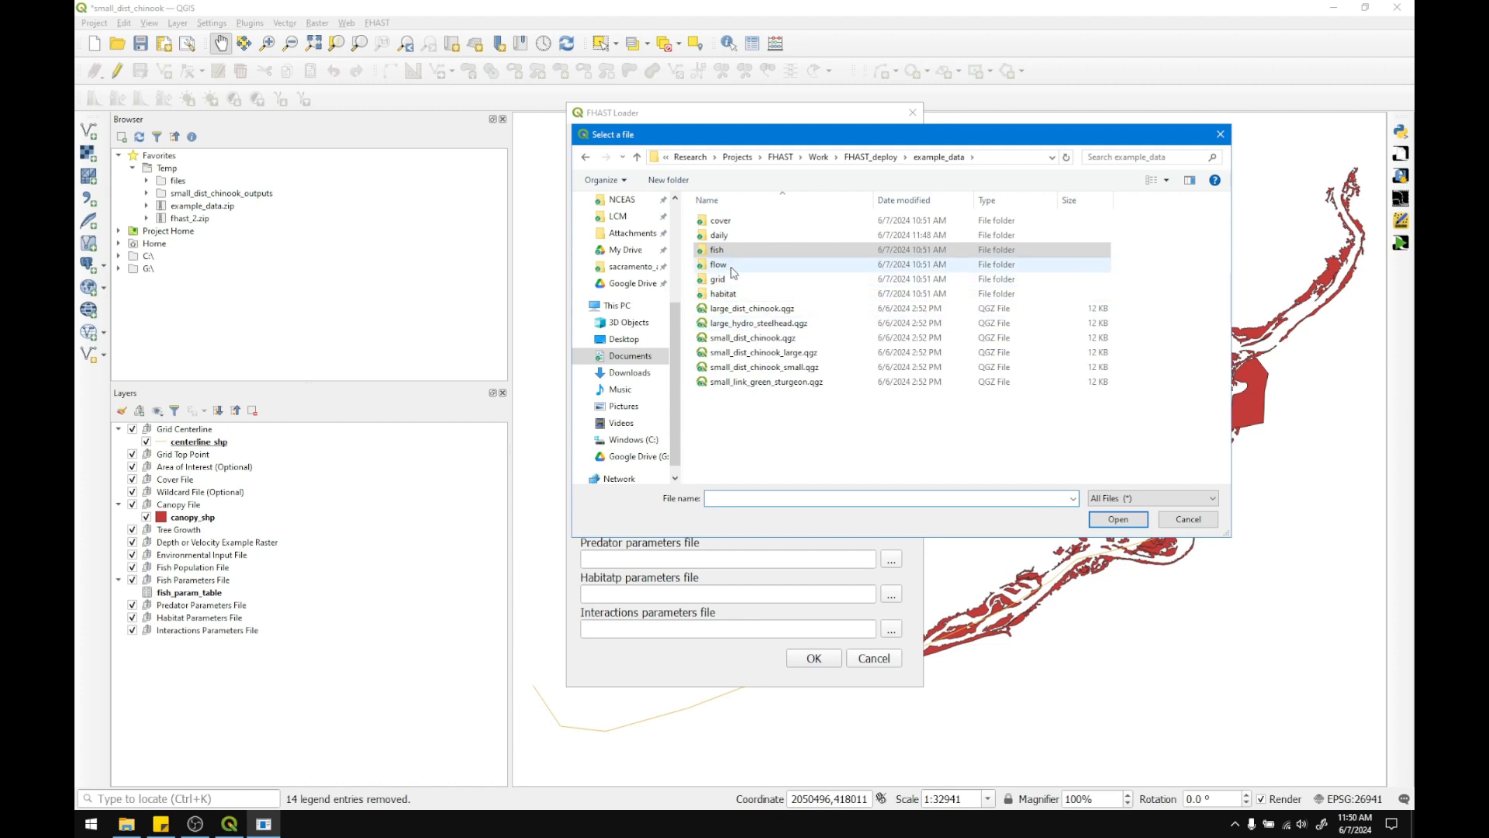
pyautogui.doubleClick(732, 267)
pyautogui.click(850, 235)
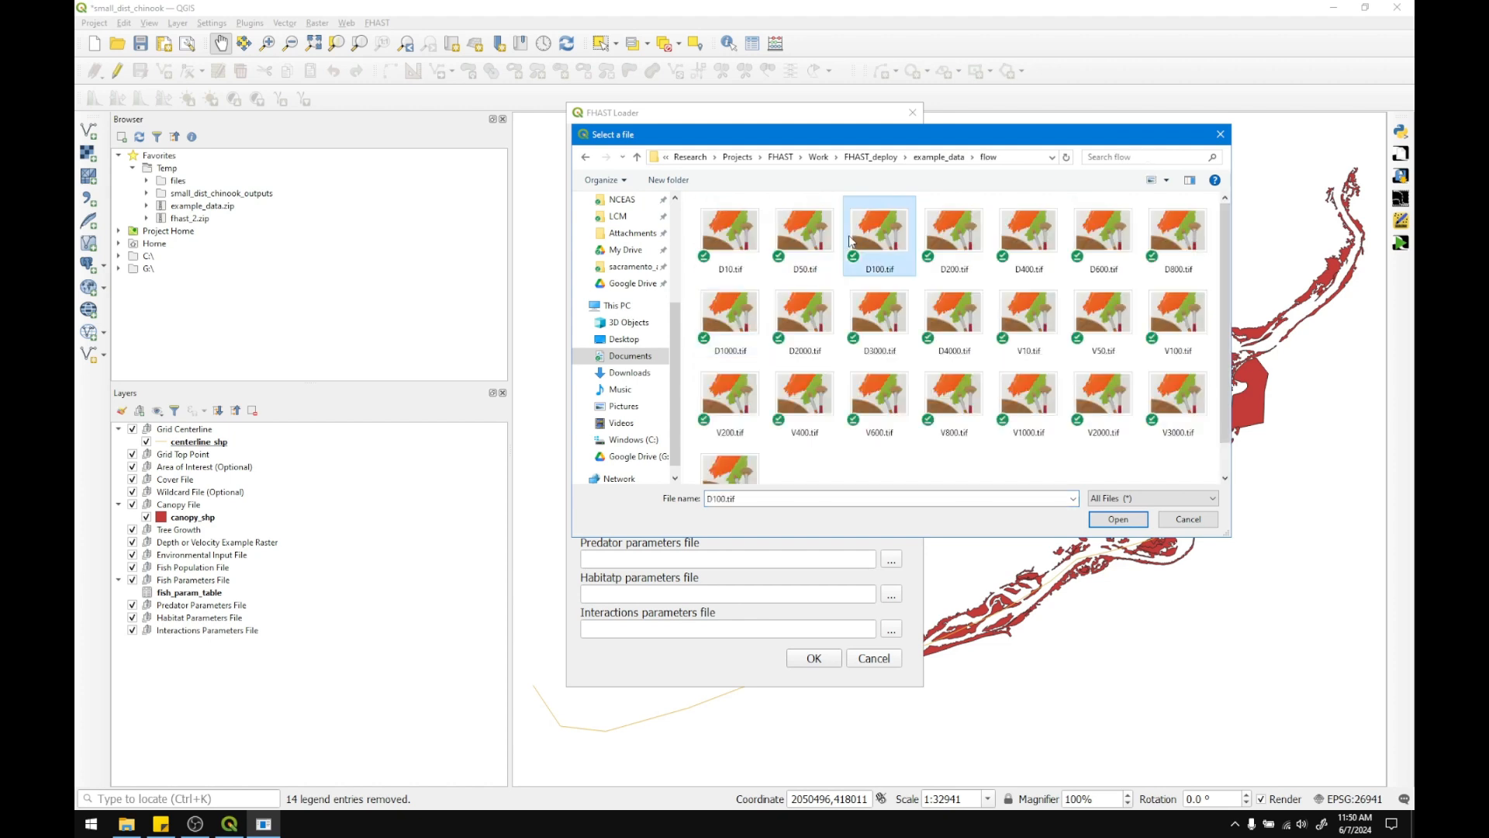
pyautogui.click(1118, 519)
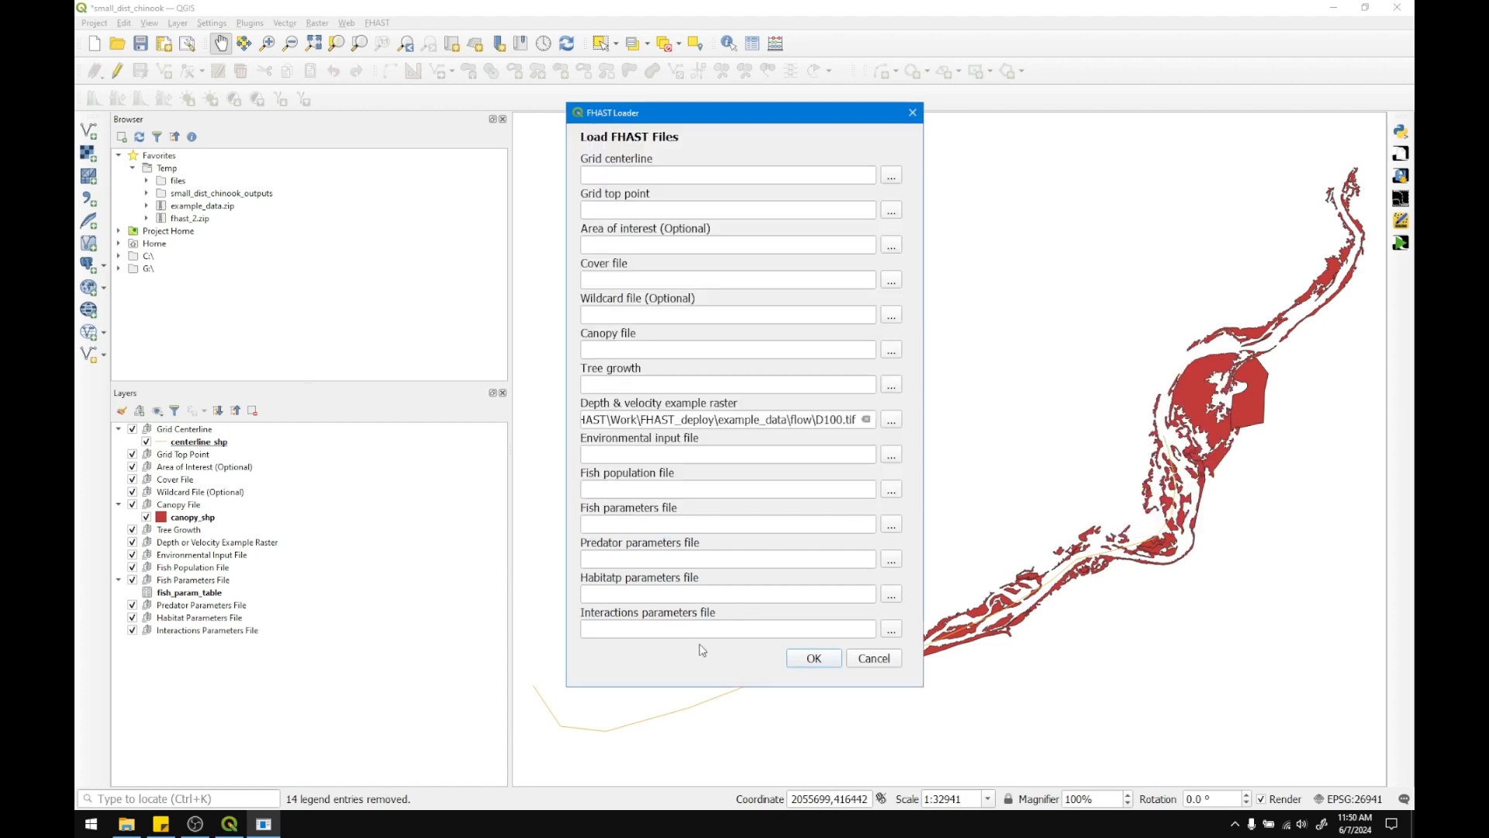
pyautogui.click(813, 658)
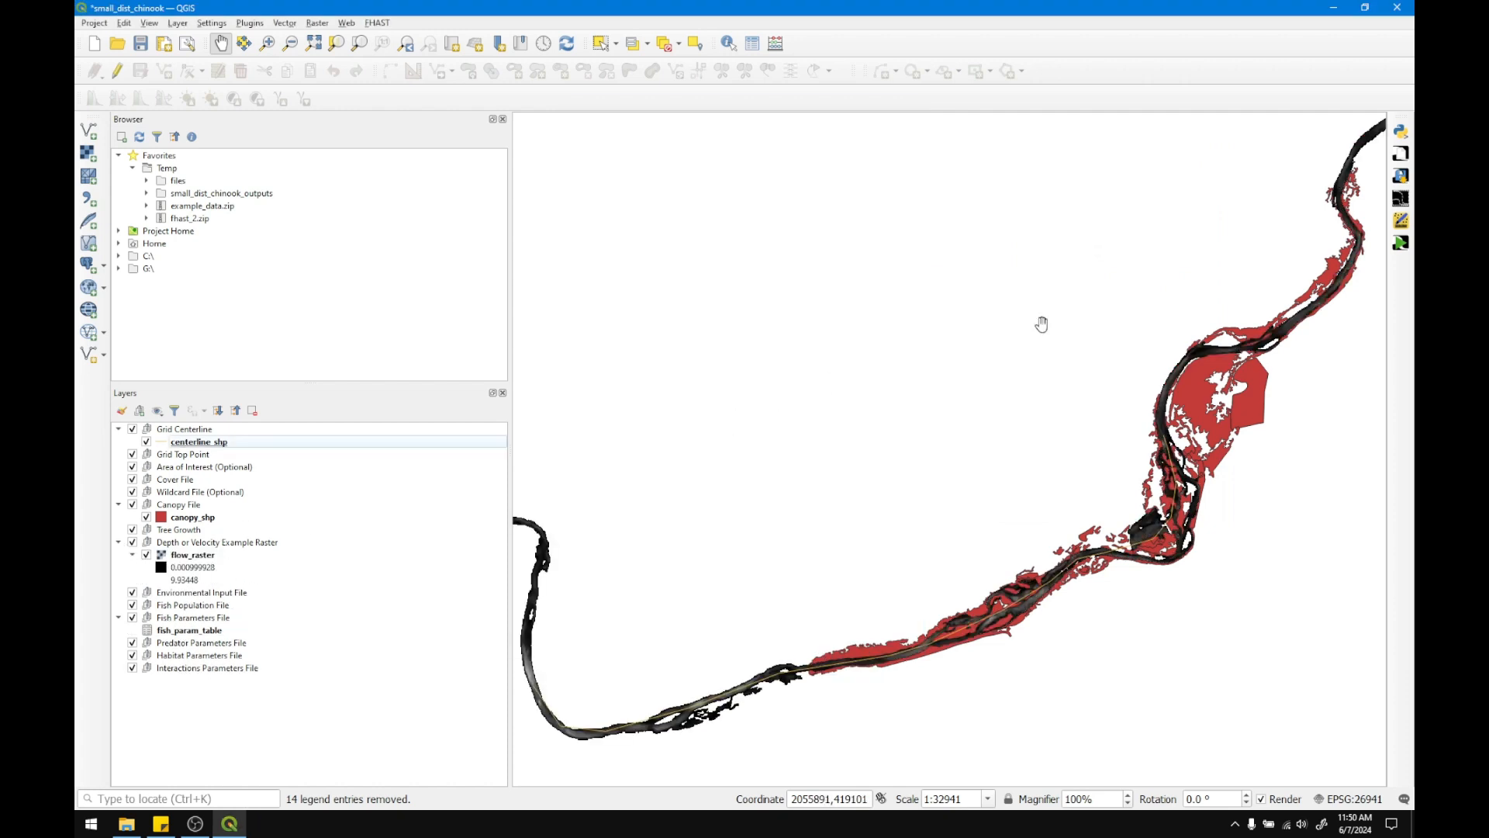
# Remove every layer group from Grid Centerline through Interactions Parameters File, including the loaded flow raster
pyautogui.click(206, 668)
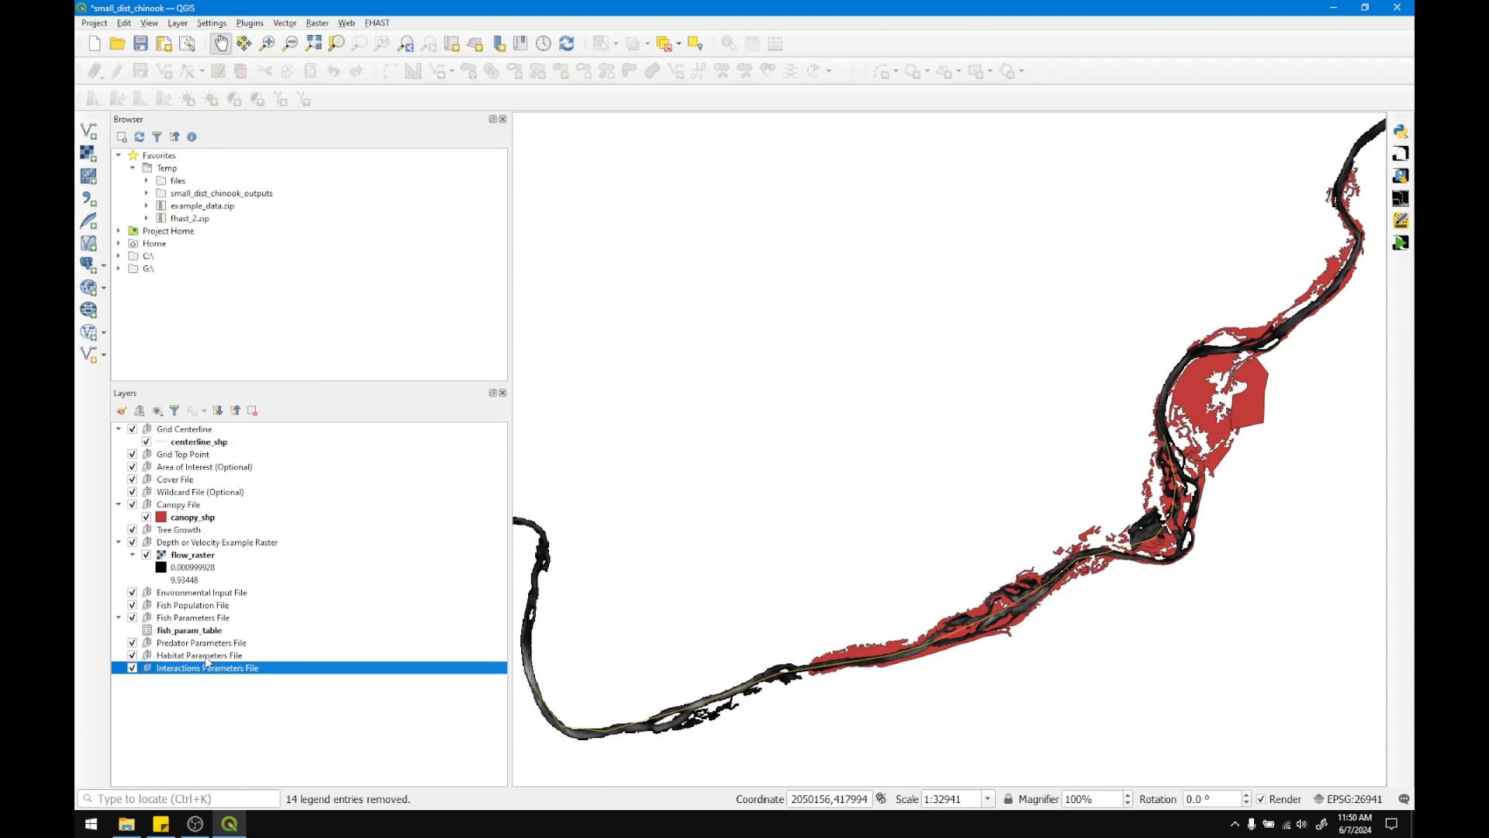
pyautogui.keyDown('shift'); pyautogui.click(199, 432); pyautogui.keyUp('shift')
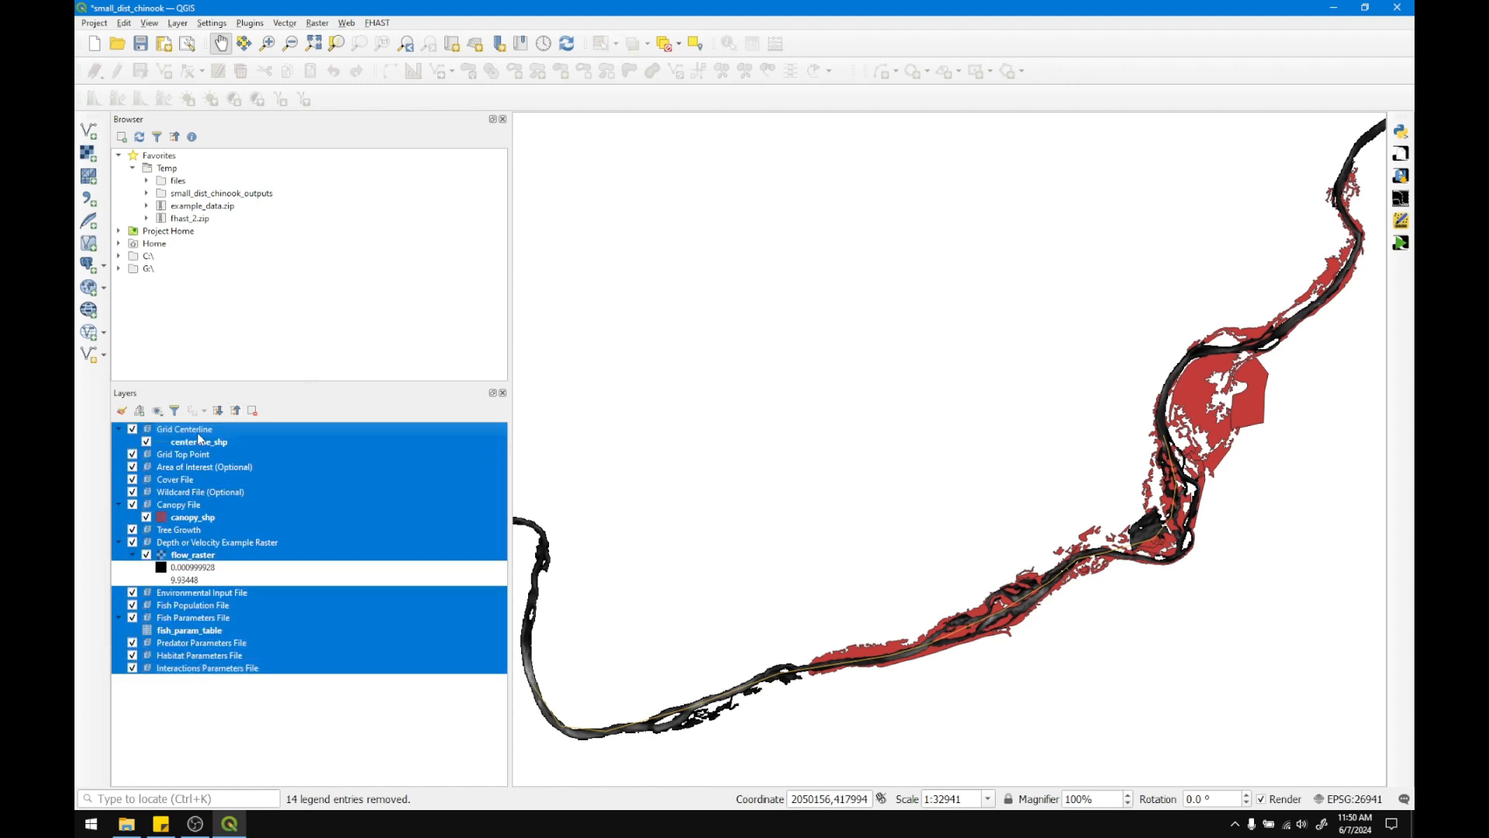
pyautogui.rightClick(199, 432)
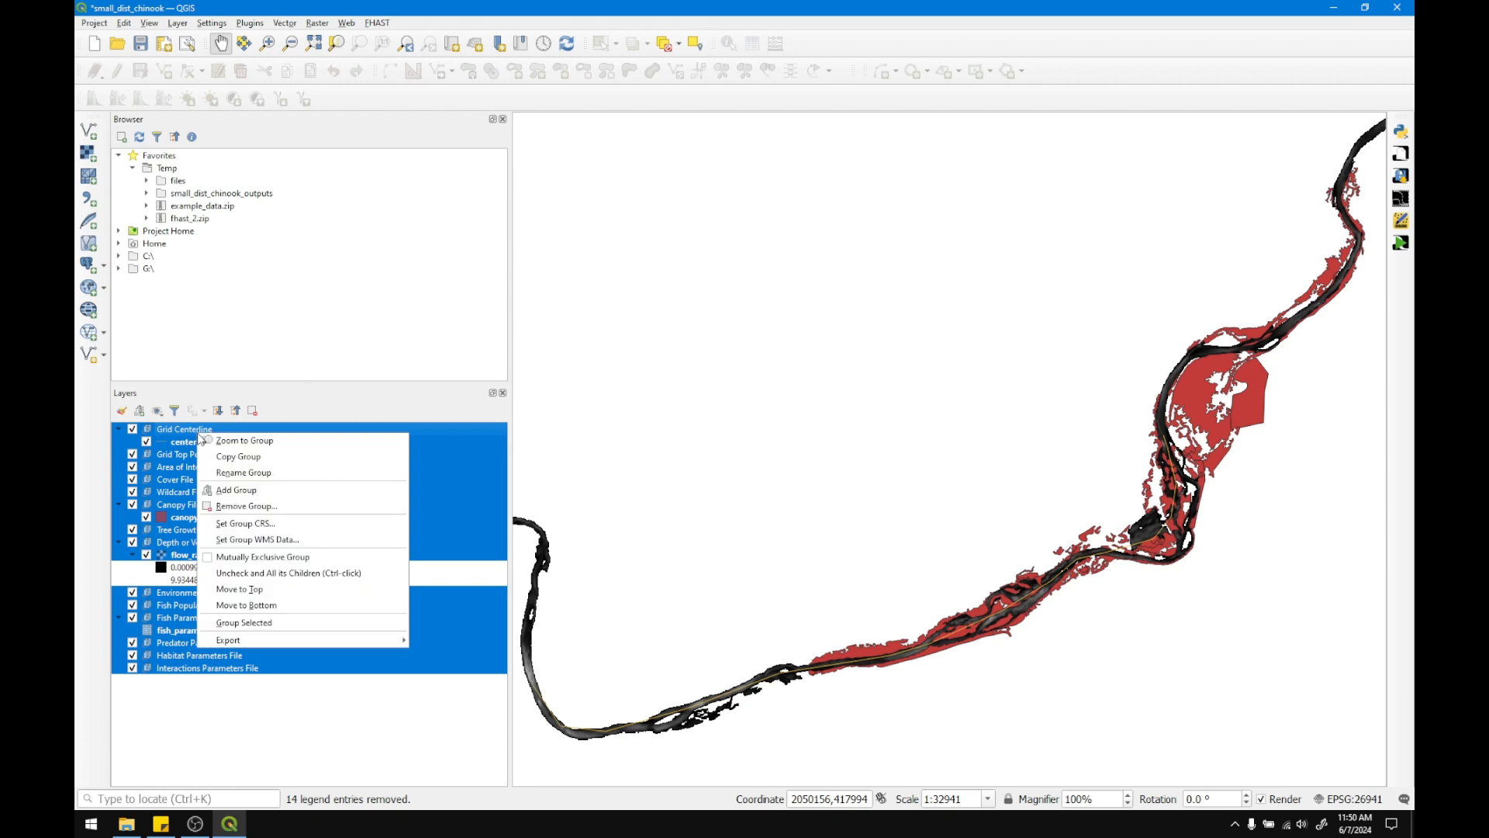
pyautogui.click(270, 508)
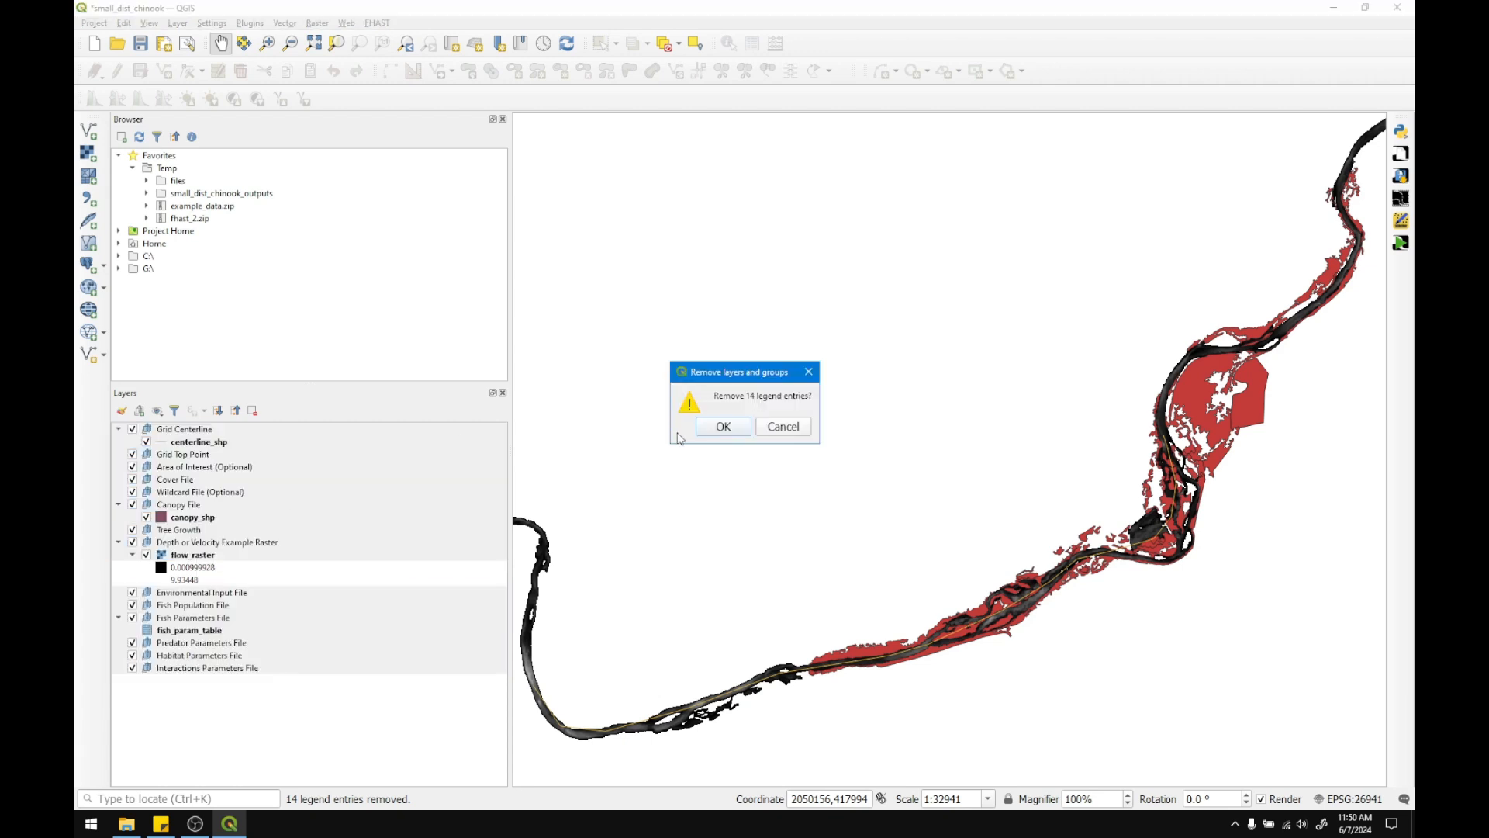
pyautogui.click(718, 426)
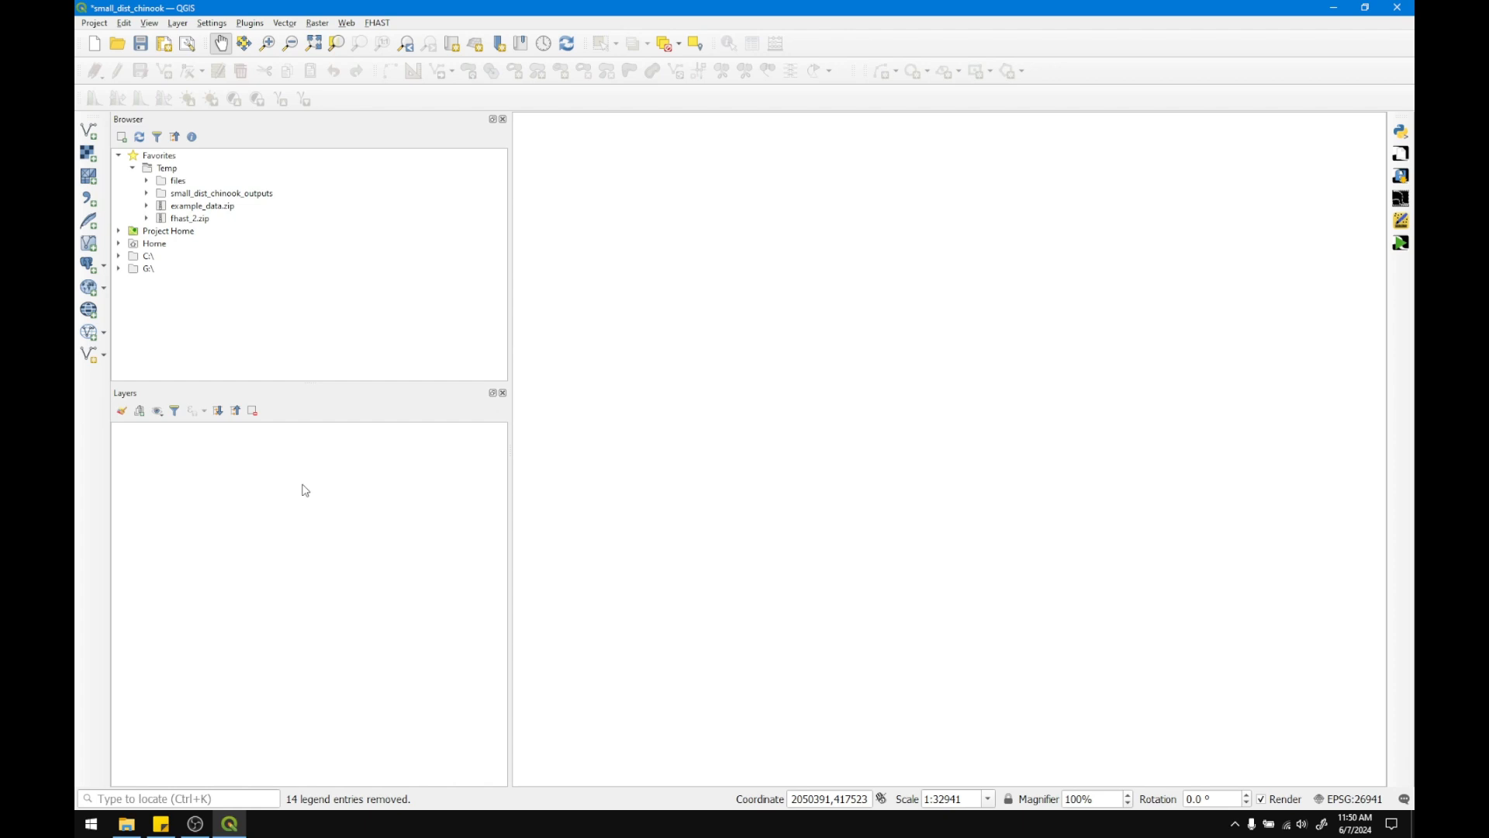
# Open the FHAST template and dummy file maker and set its coordinate reference system to EPSG:26941 - NAD83 / California zone 1
pyautogui.click(1401, 154)
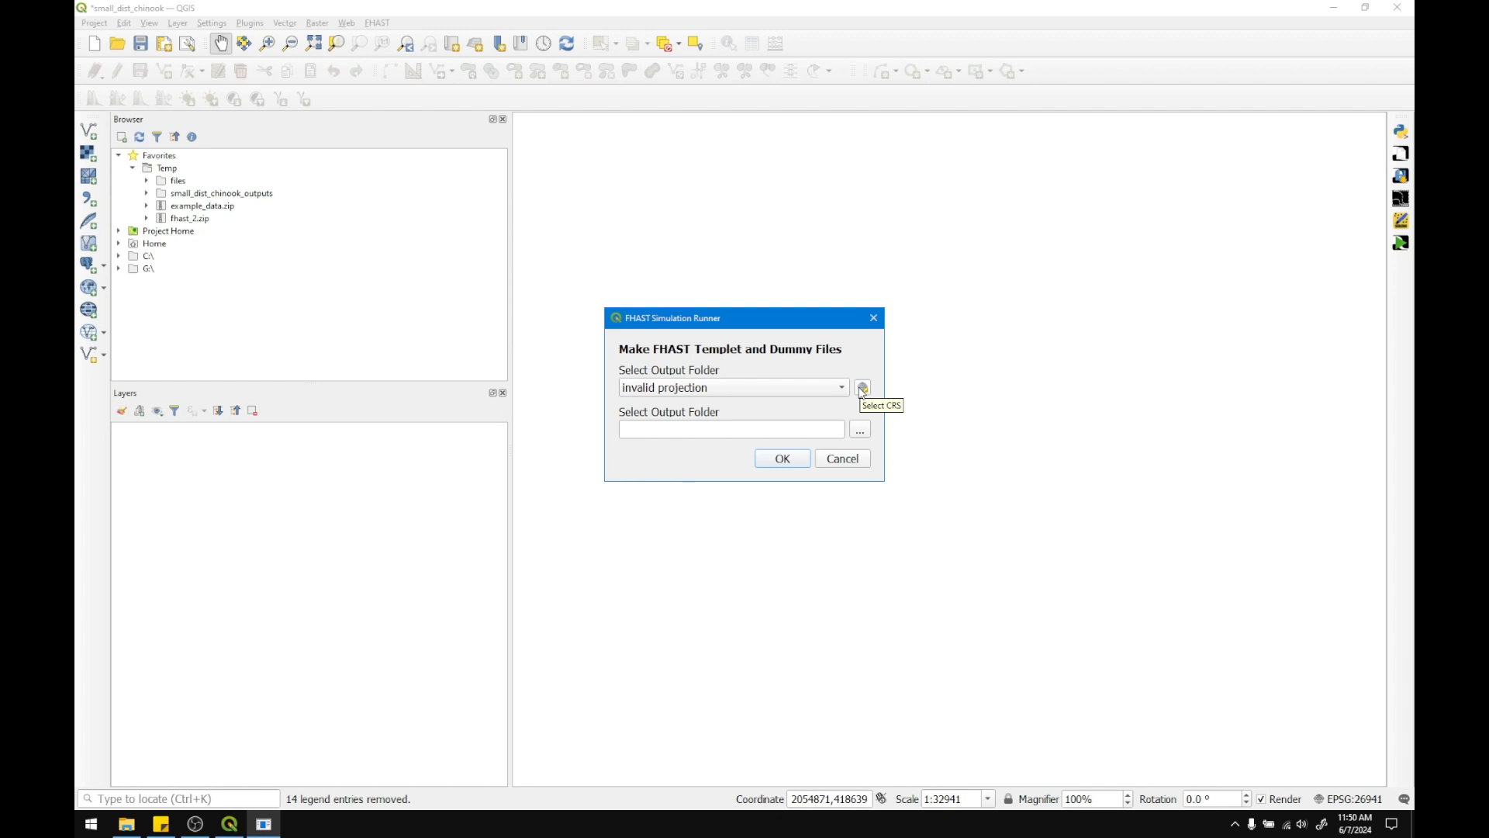
pyautogui.click(861, 388)
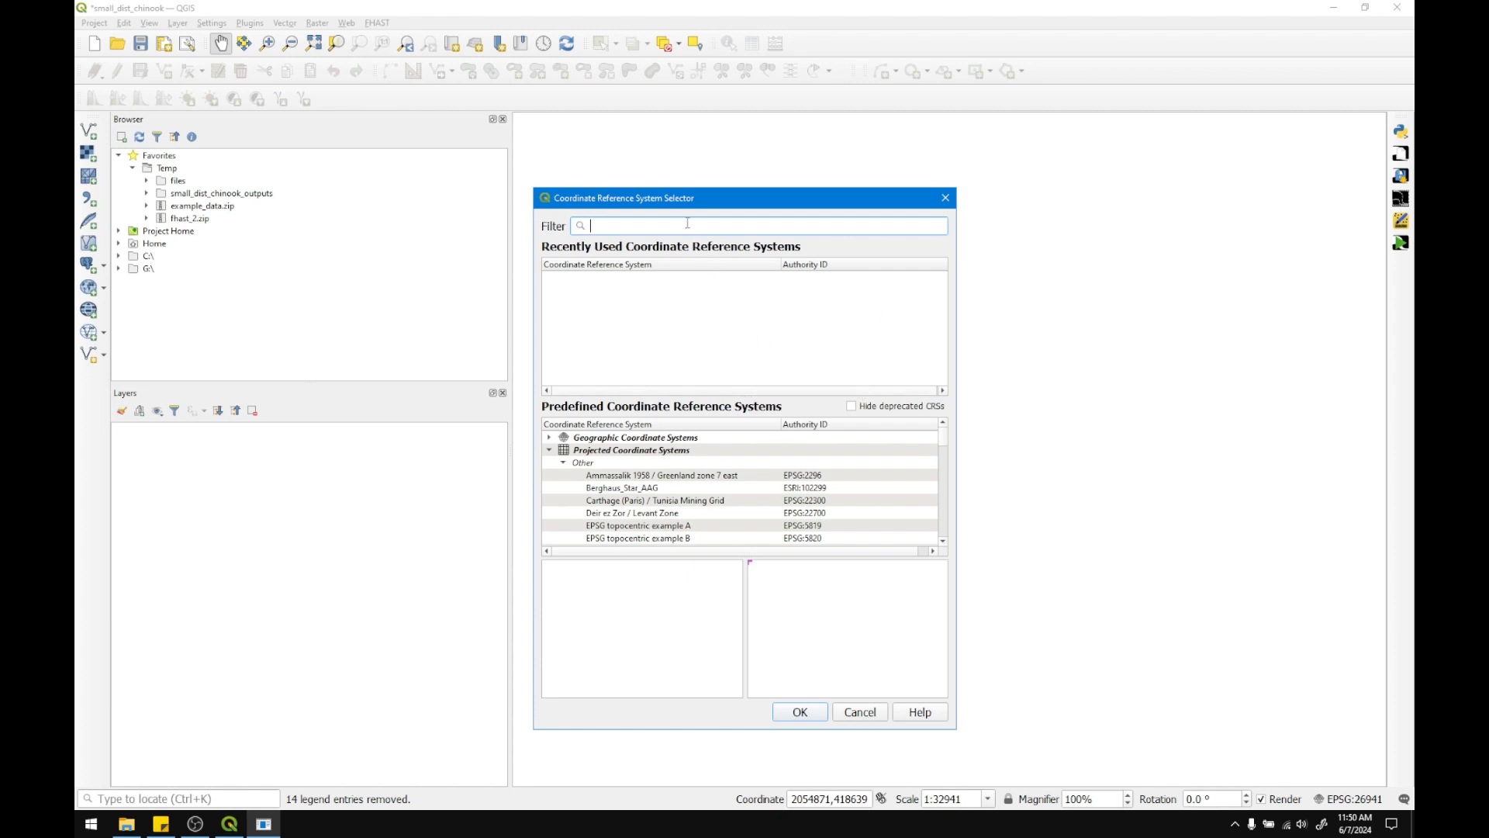
pyautogui.write('california')
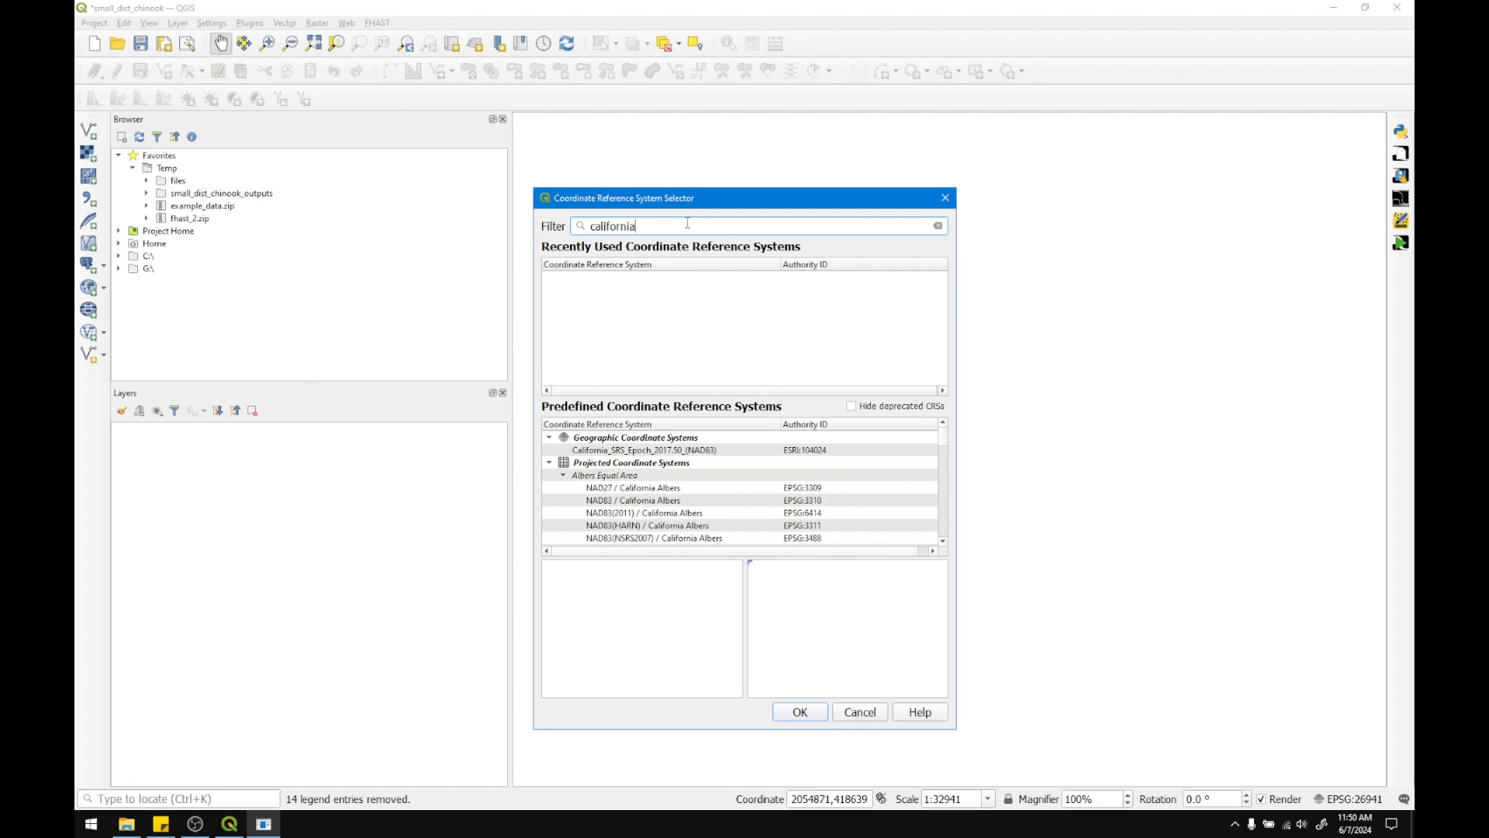
pyautogui.rightClick(687, 223)
pyautogui.click(896, 476)
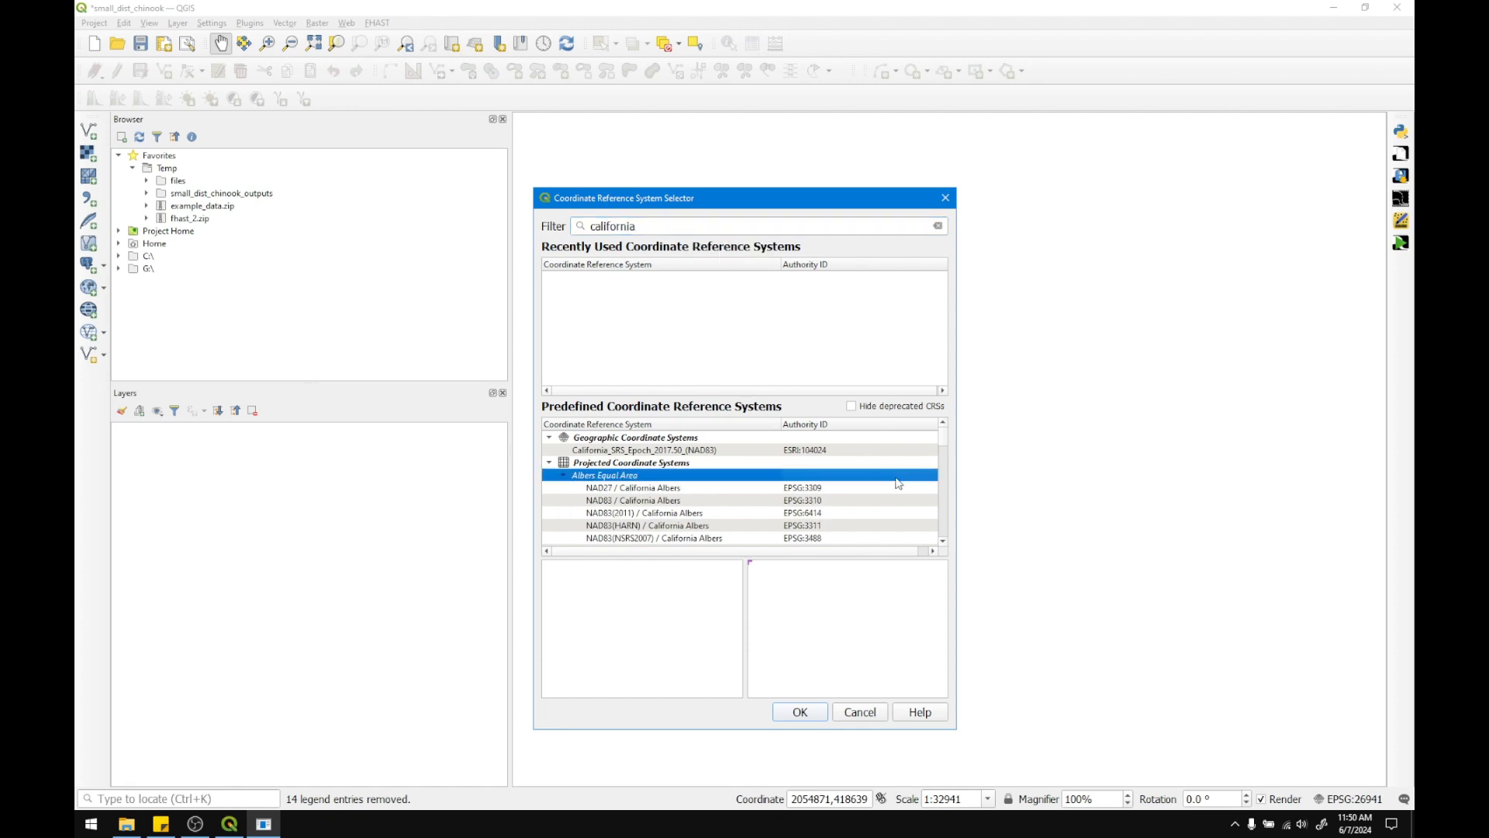
pyautogui.scroll(-4, 898, 483)
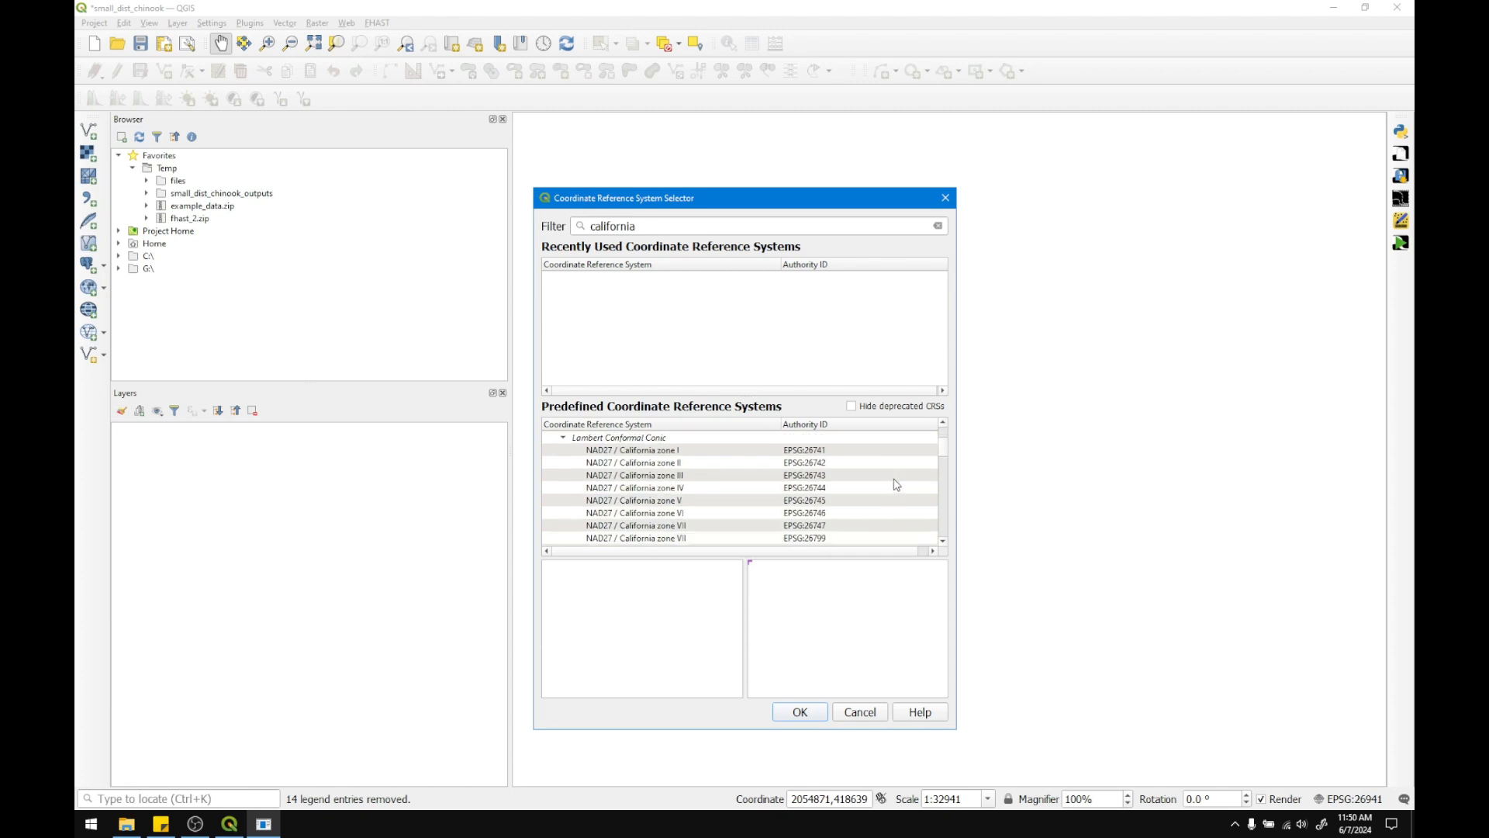
pyautogui.scroll(-1, 837, 466)
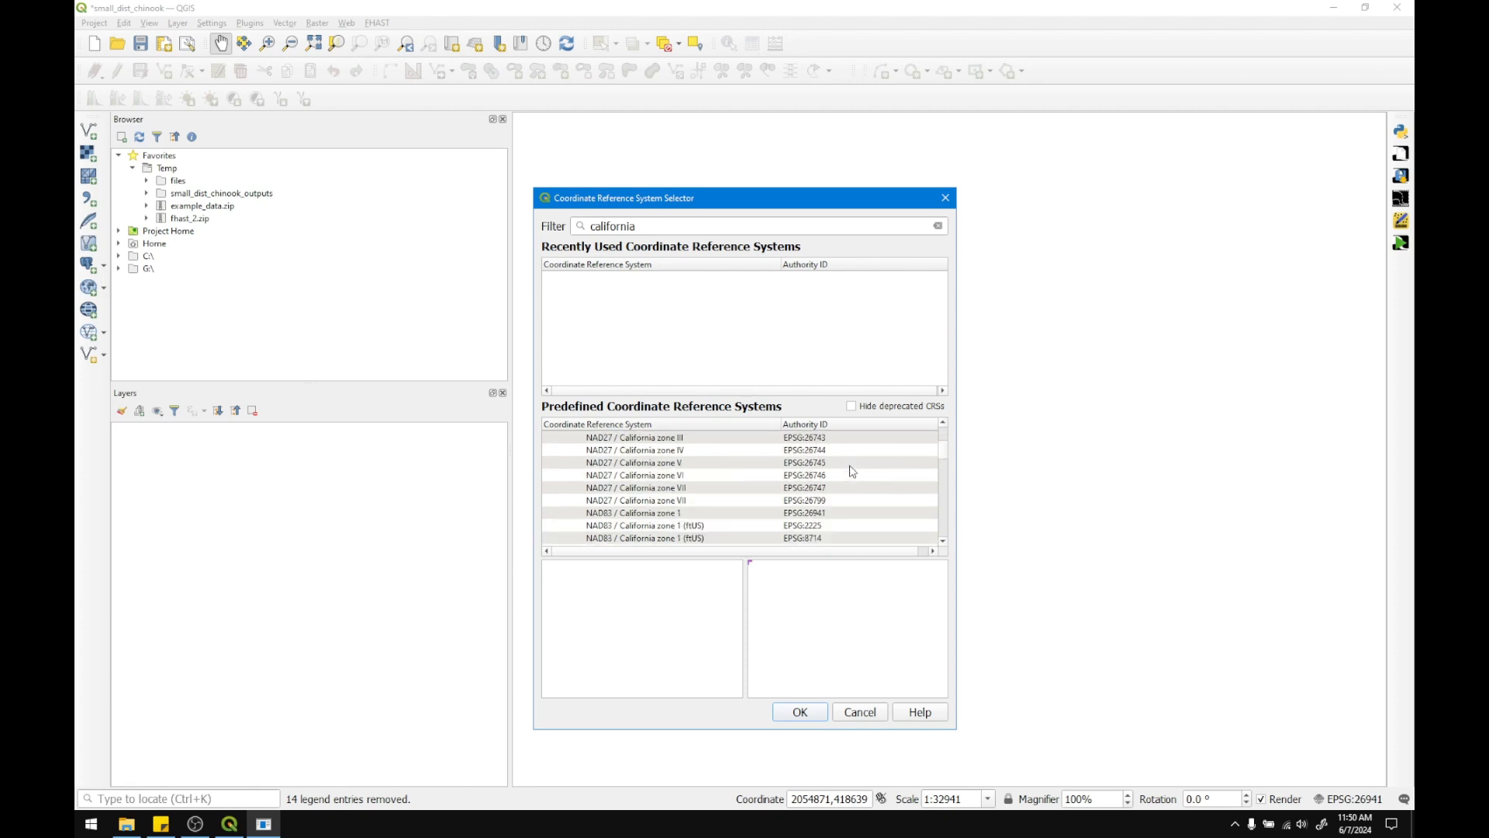
pyautogui.scroll(1, 853, 471)
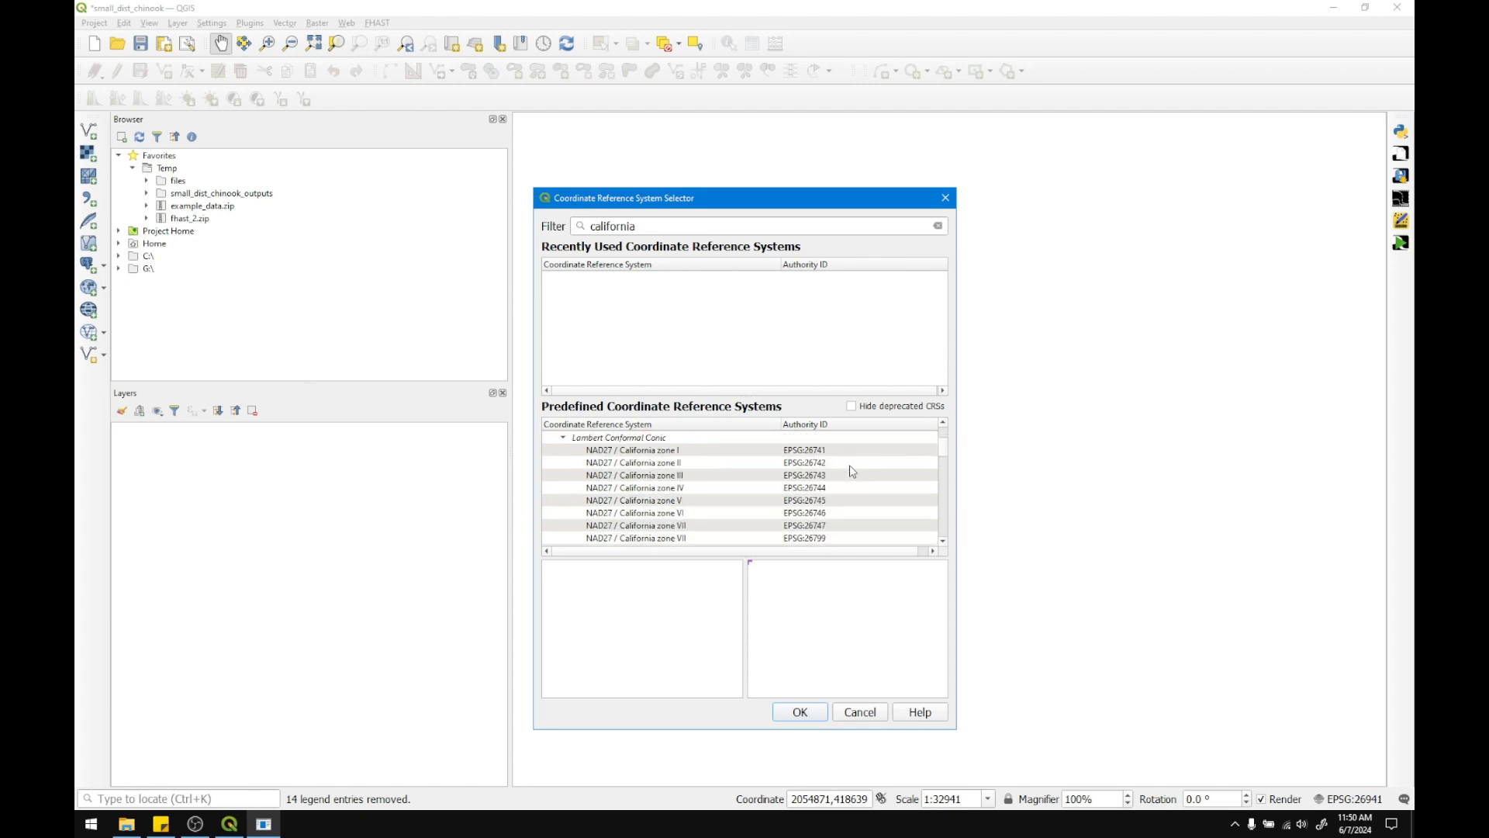
pyautogui.scroll(-4, 853, 471)
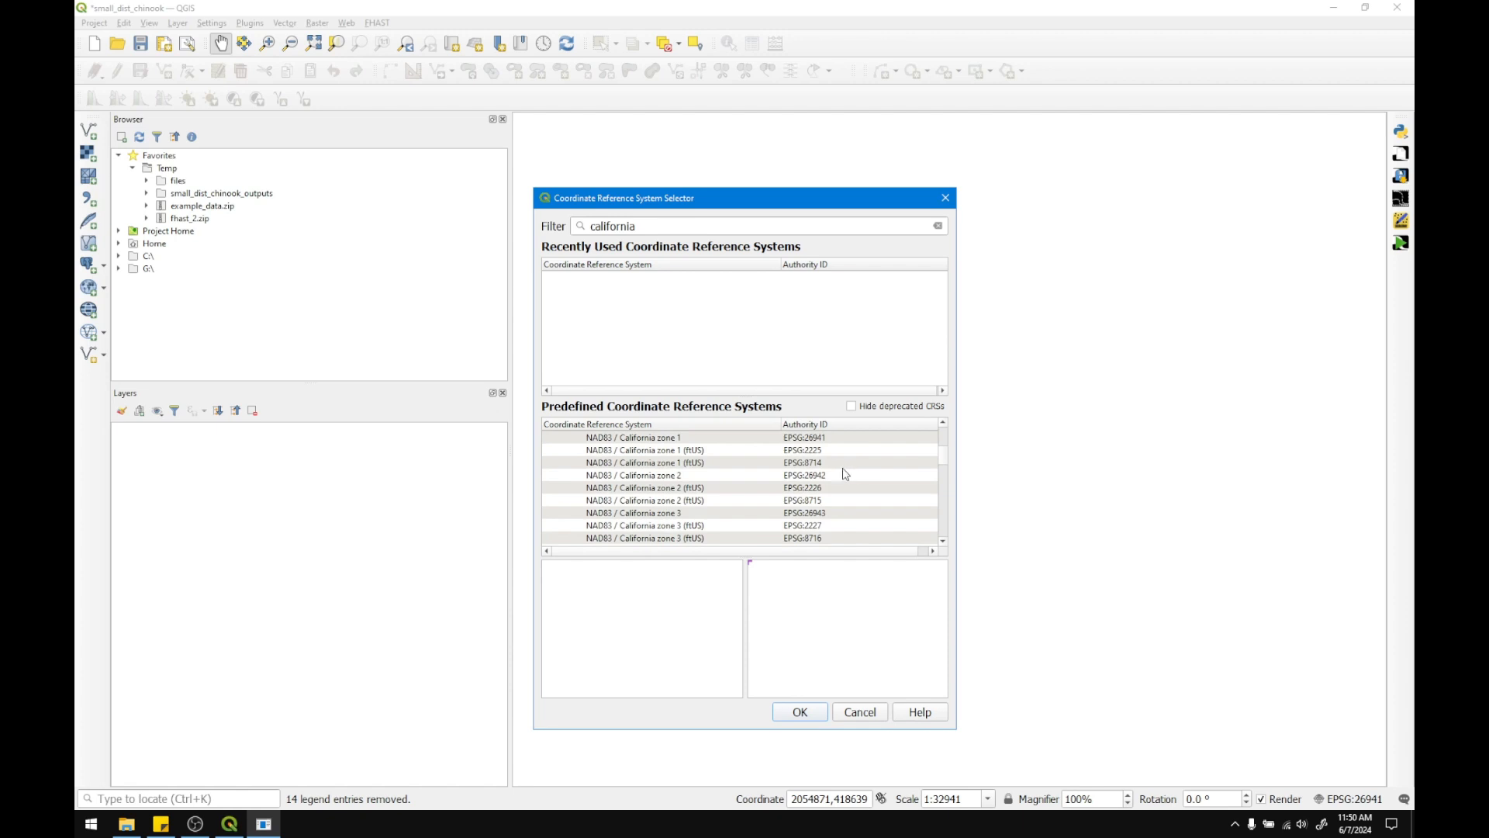
pyautogui.click(823, 441)
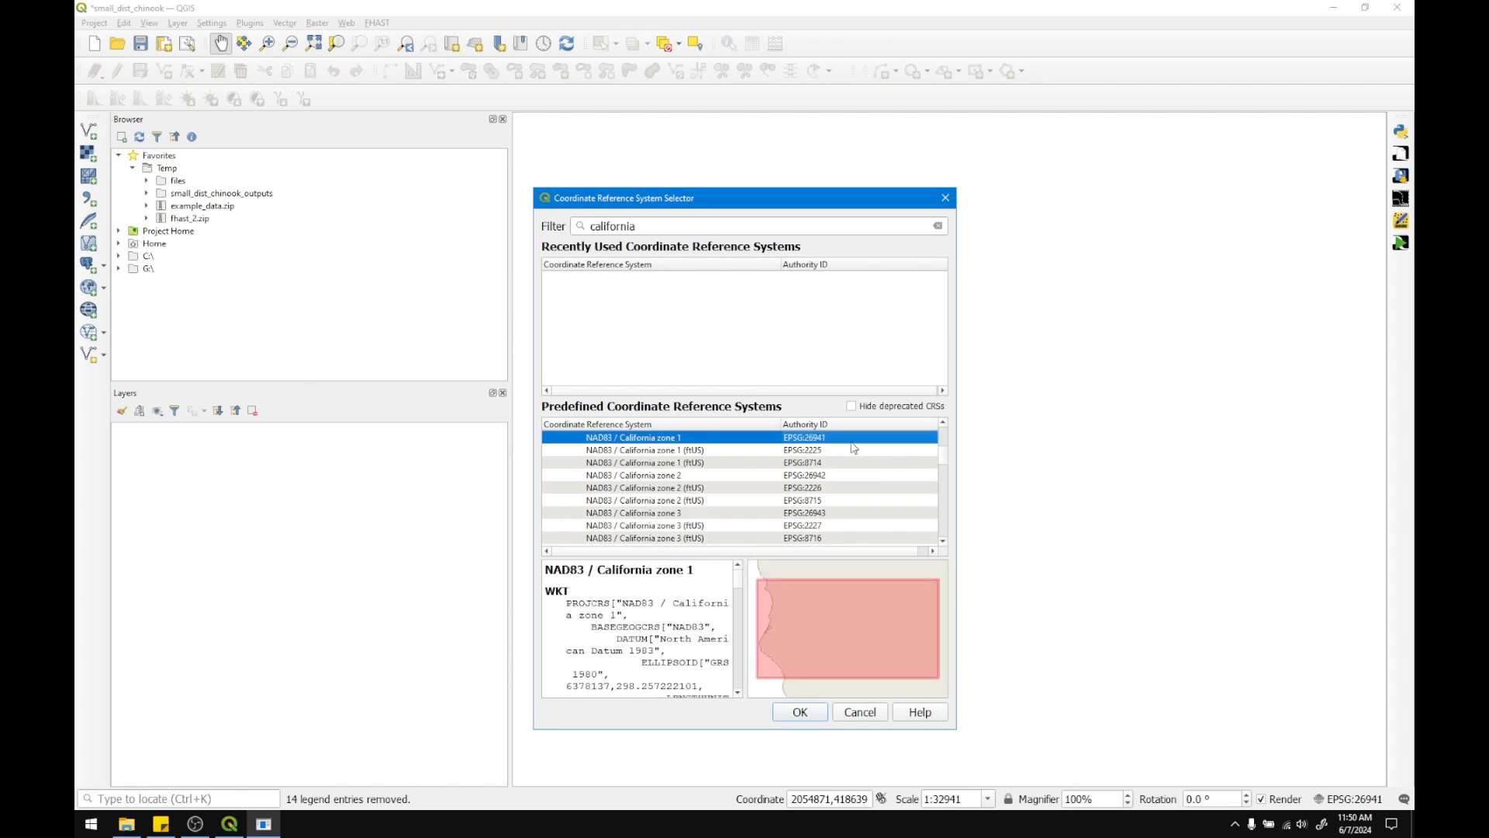
pyautogui.click(798, 712)
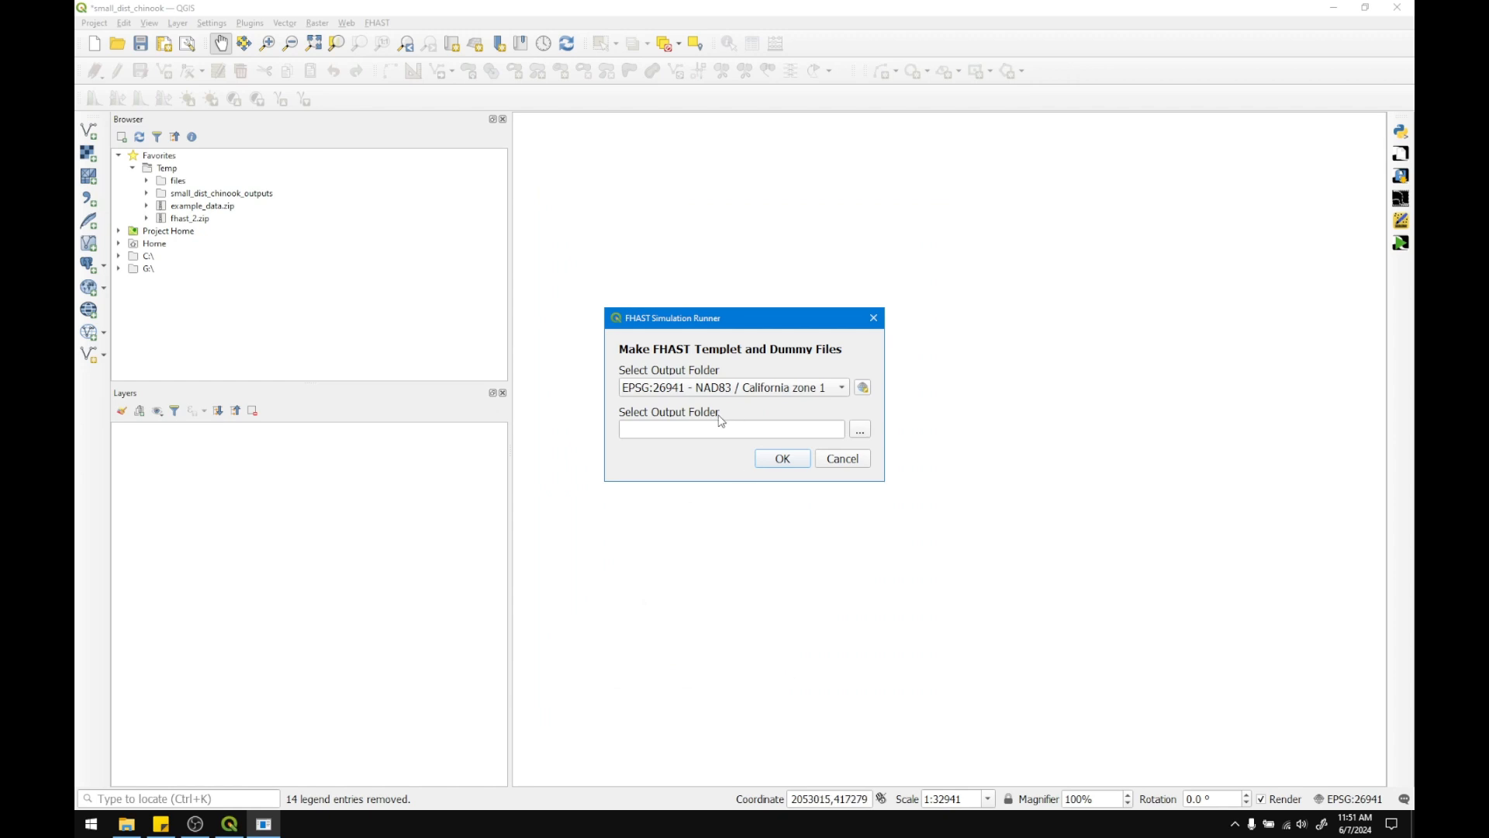
# Generate the FHAST template and dummy files into a new folder named blank_inputs inside FHAST_deploy
pyautogui.click(860, 429)
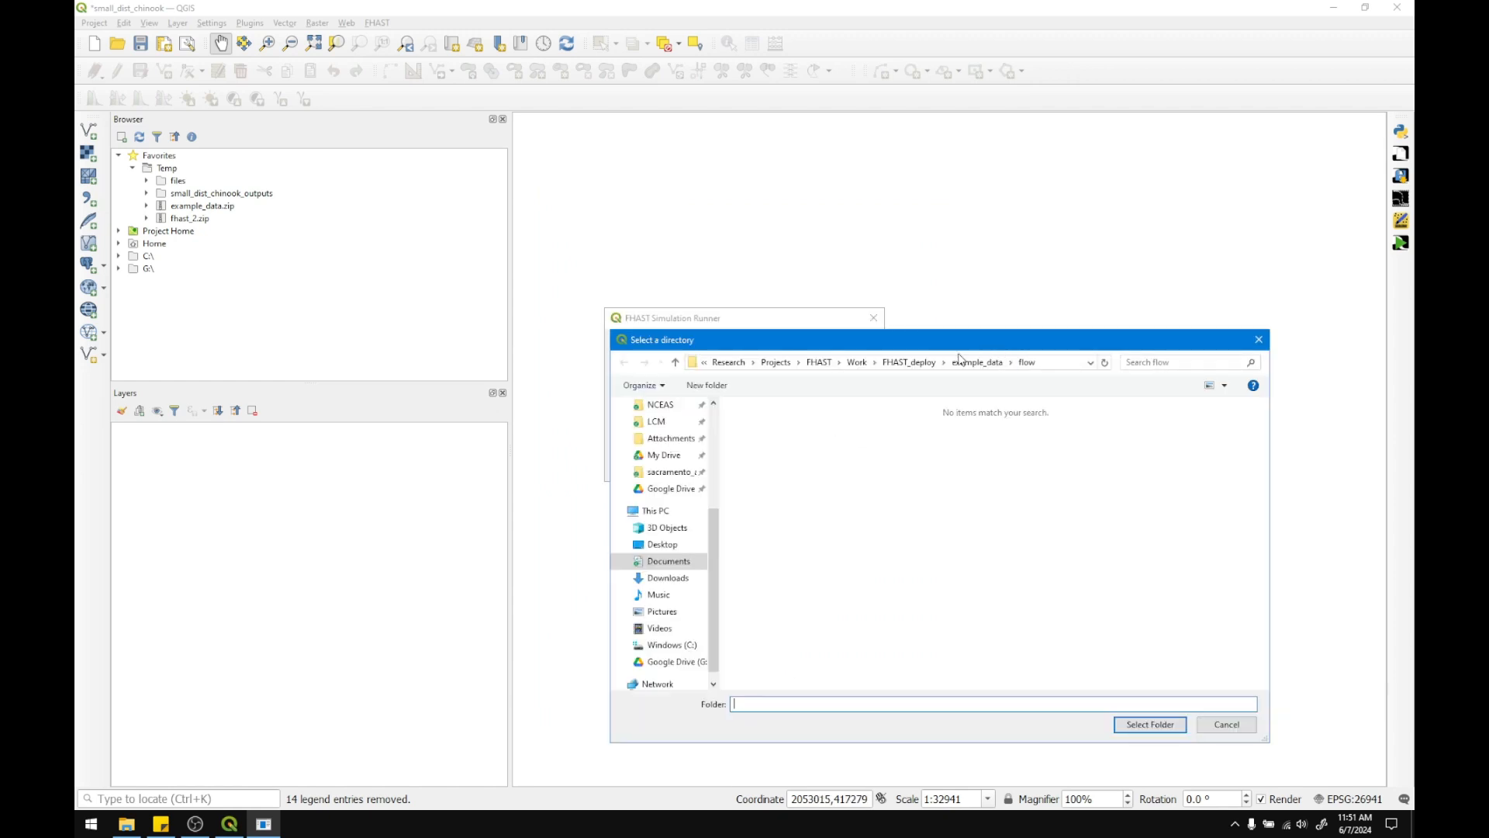
pyautogui.click(918, 370)
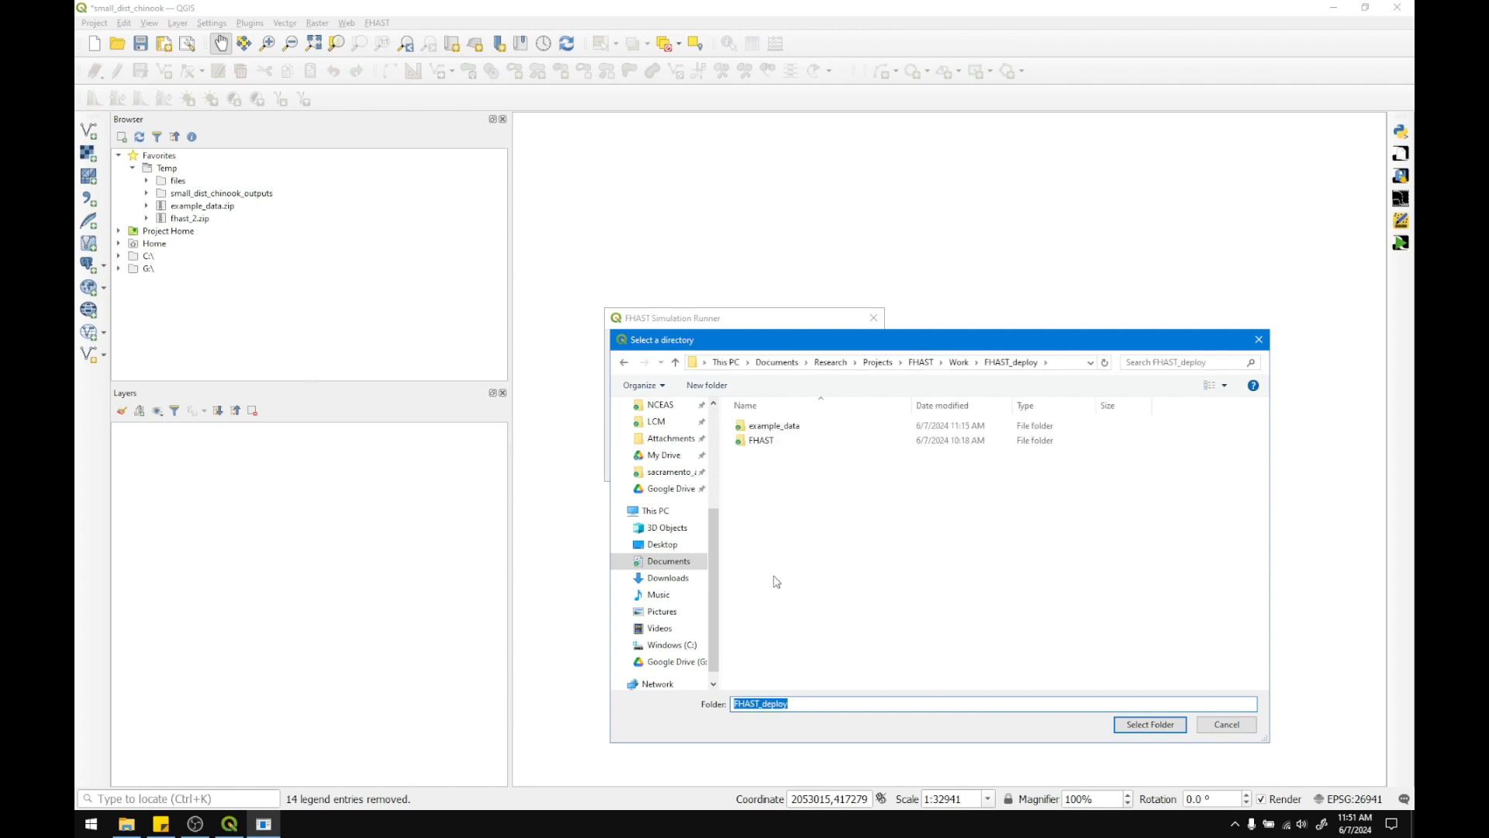
pyautogui.rightClick(767, 475)
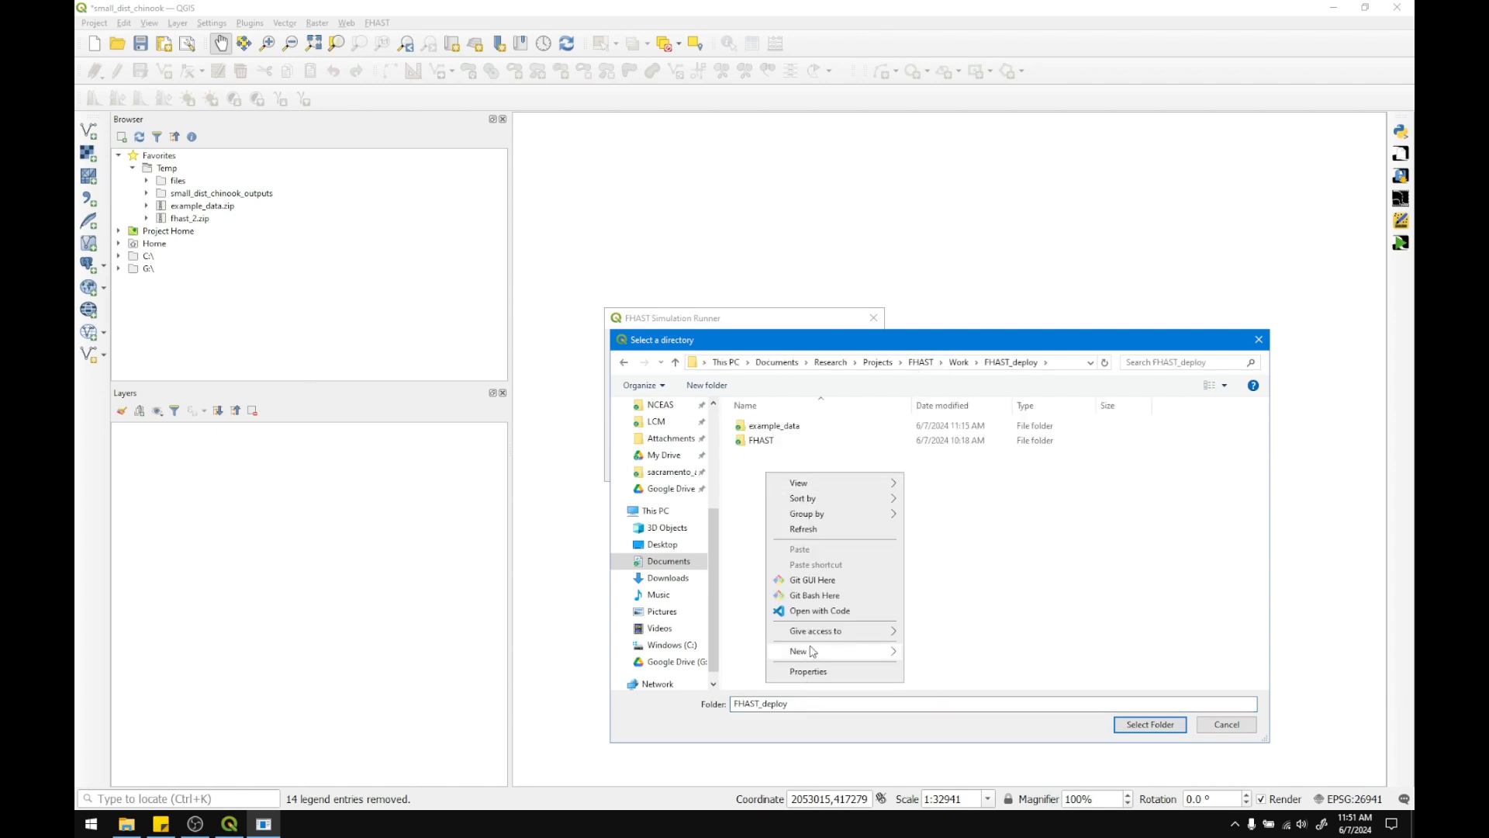
pyautogui.moveTo(807, 651)
pyautogui.click(978, 448)
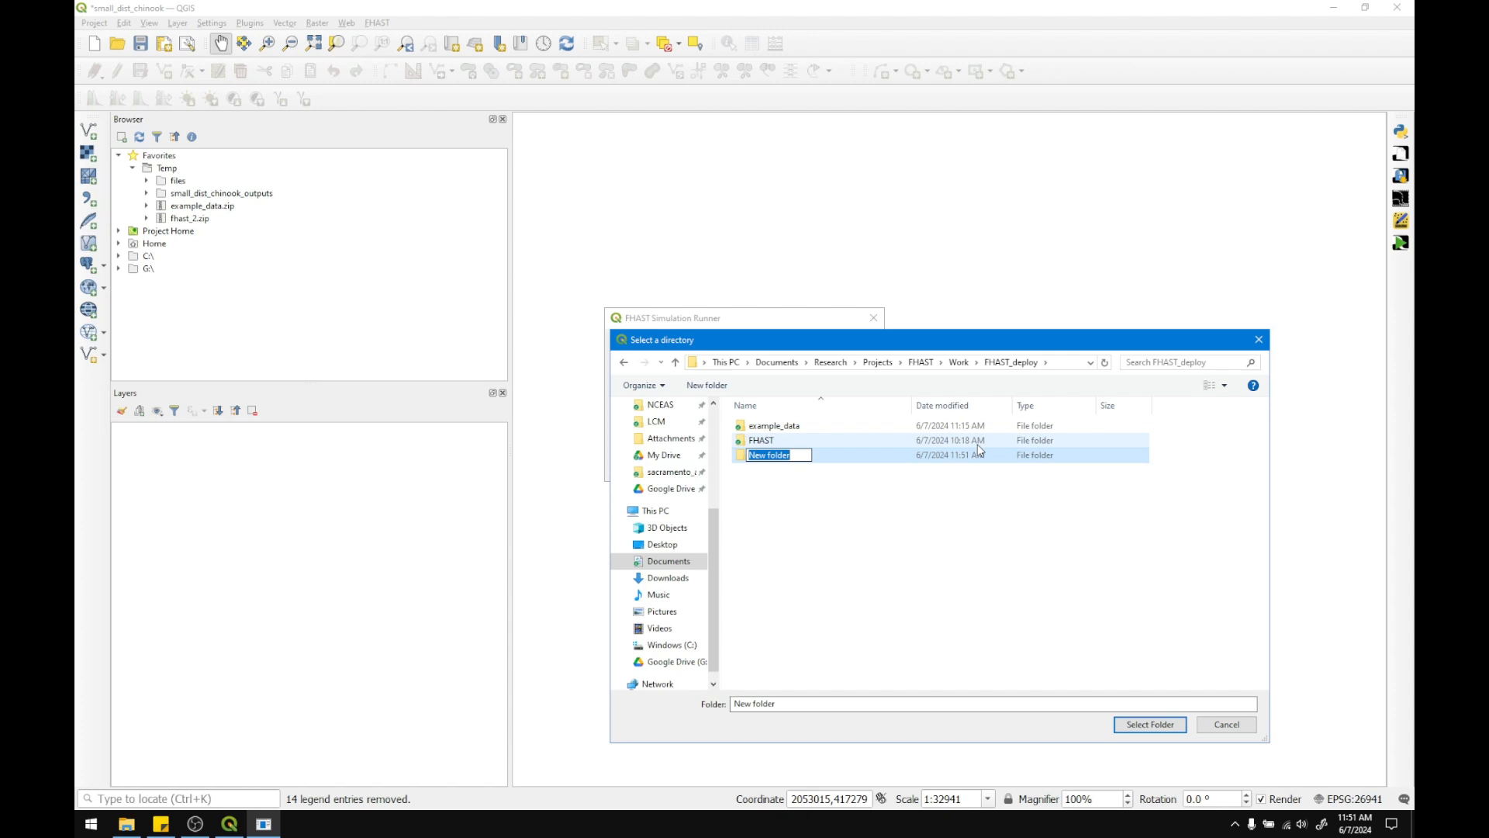
pyautogui.write('blank_inputs')
pyautogui.press('Return')
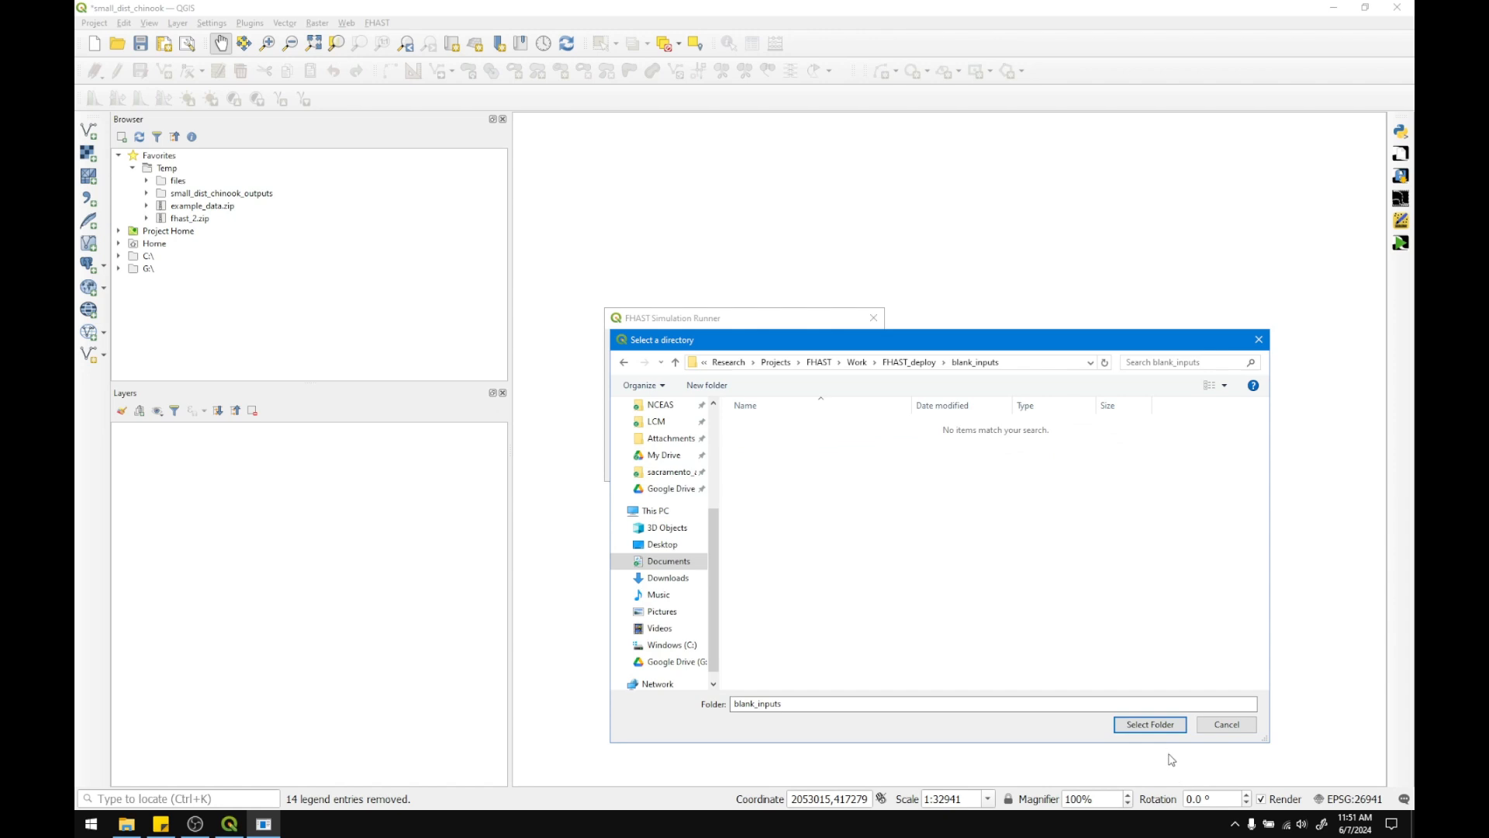
pyautogui.click(1150, 724)
pyautogui.click(804, 465)
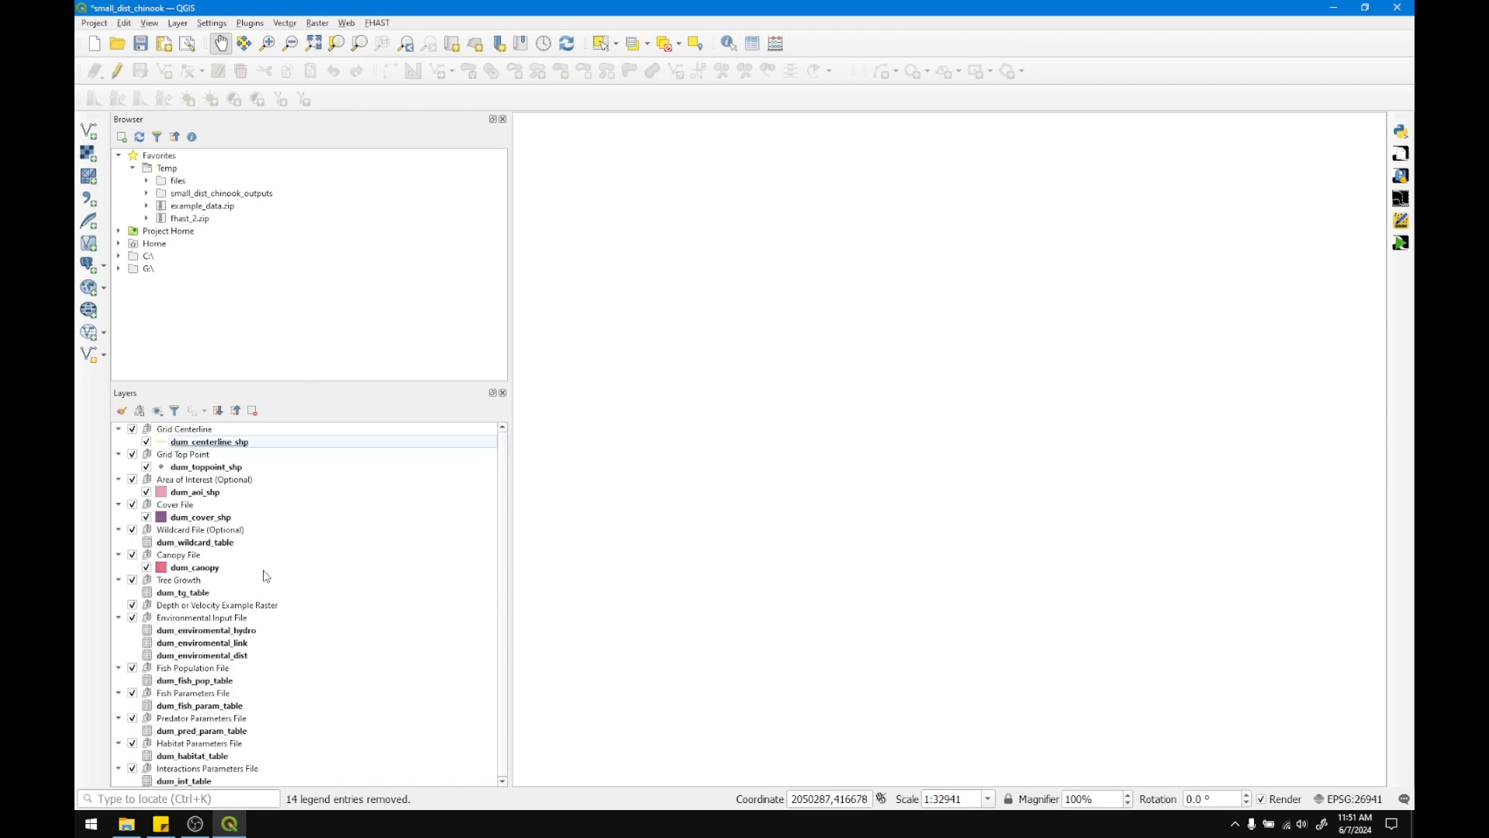
# Examine the generated dummy files in FHAST_deploy's blank_inputs folder in File Explorer, and return to QGIS
pyautogui.click(127, 823)
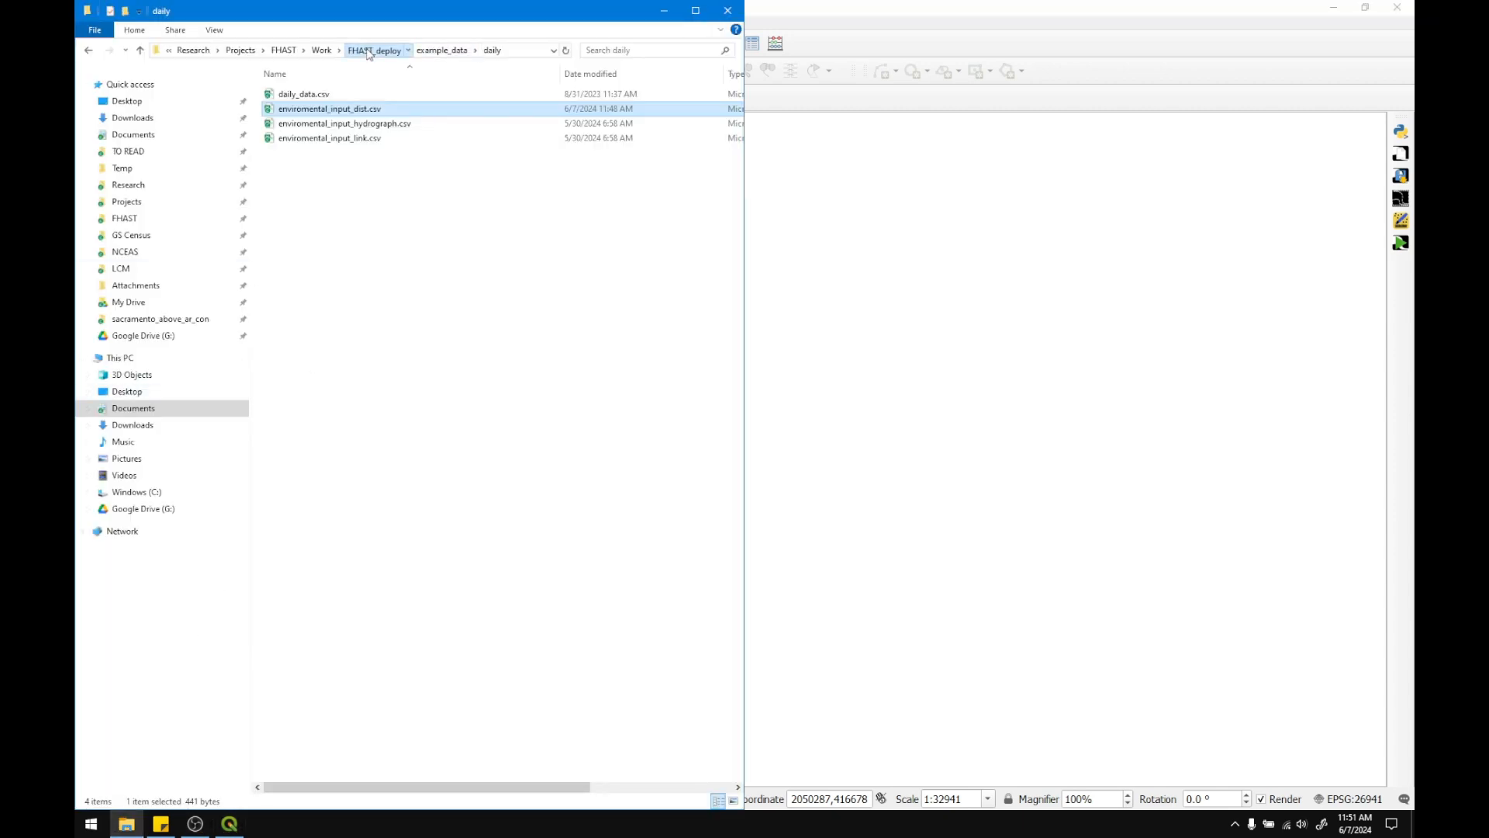
pyautogui.click(378, 49)
pyautogui.doubleClick(312, 94)
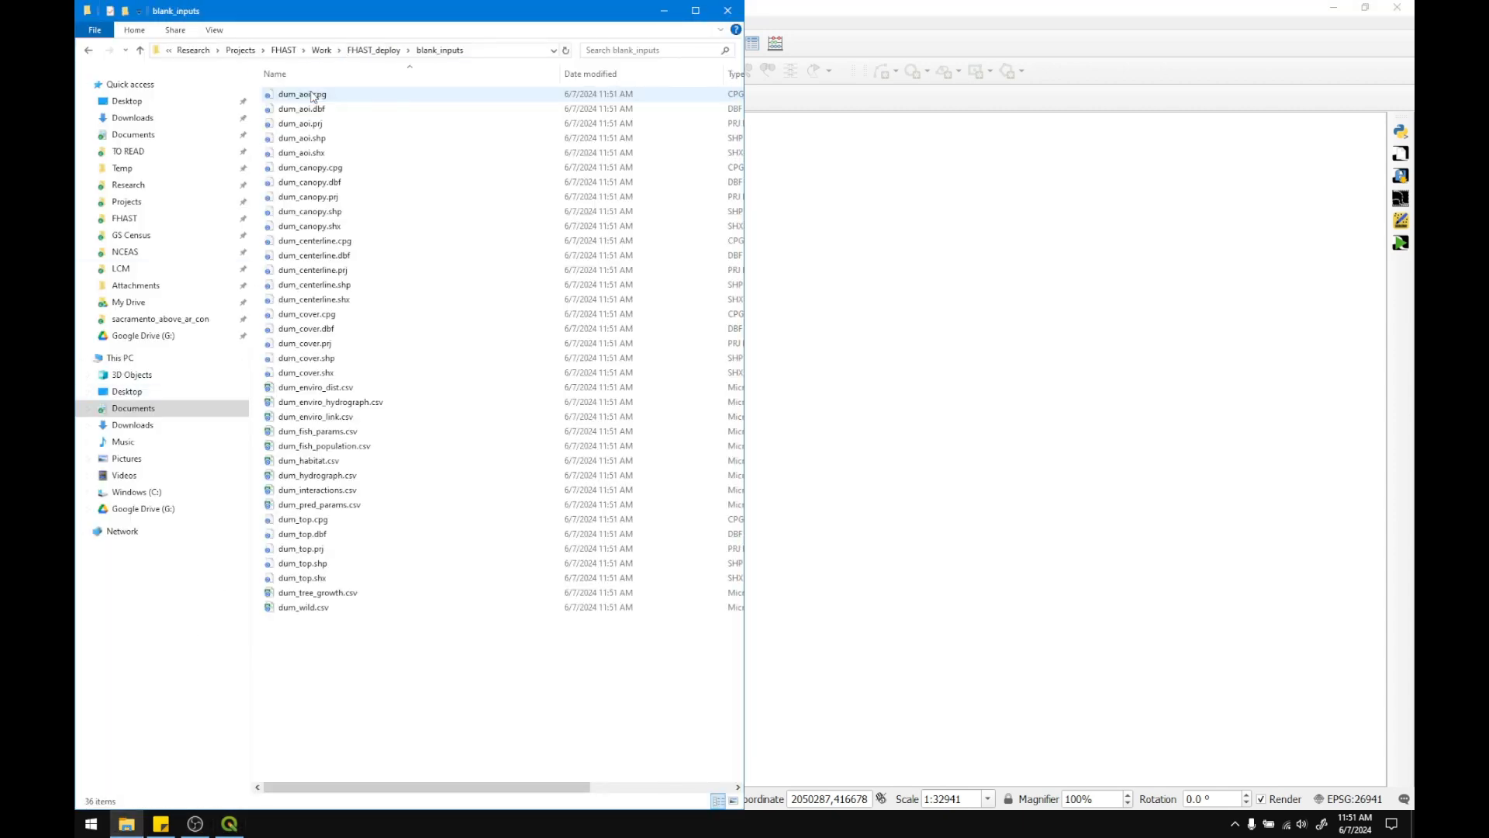
pyautogui.click(664, 11)
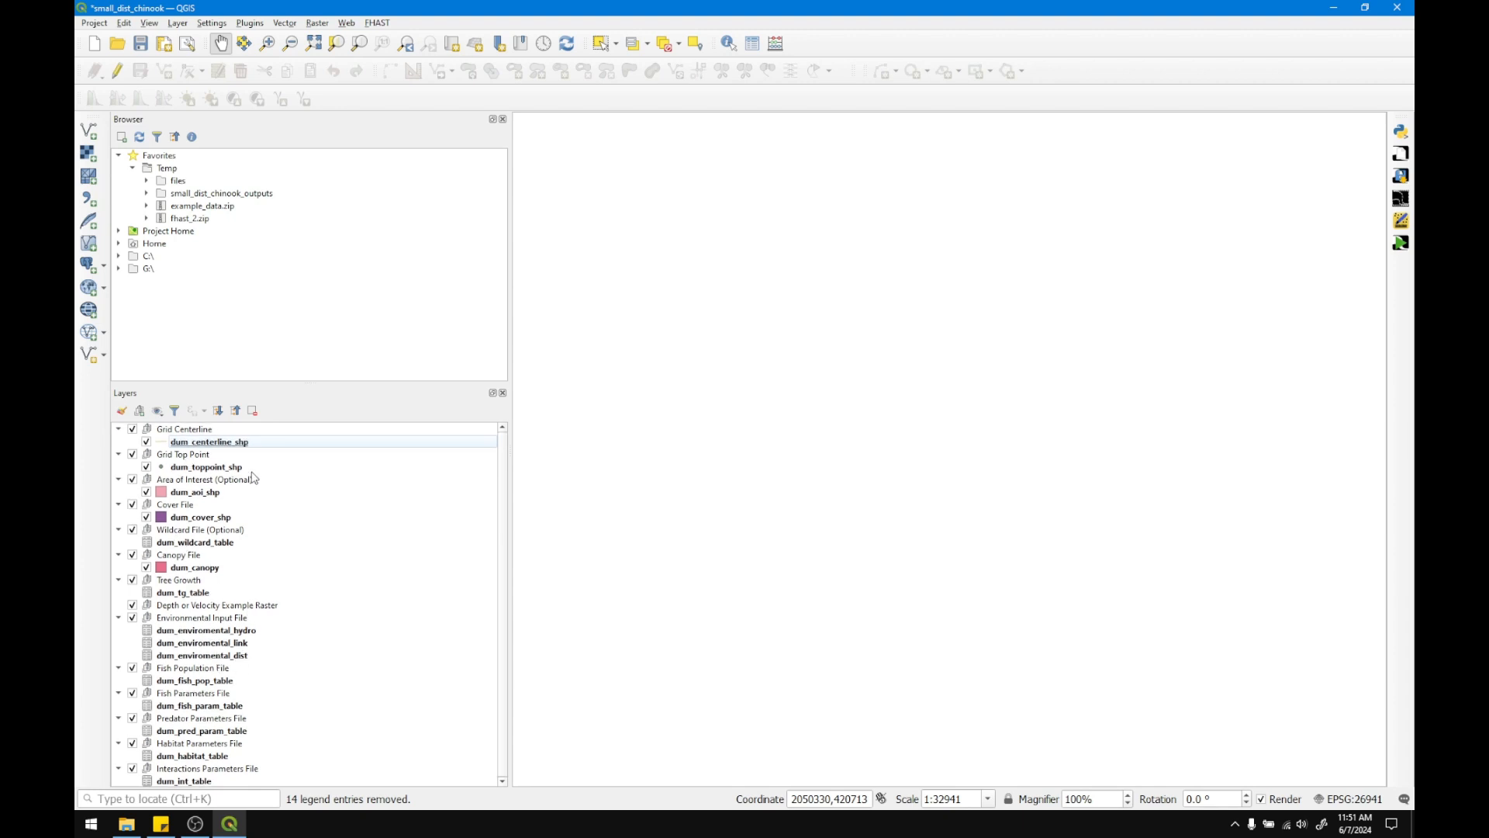
# Examine the field columns in the attribute table of the dum_cover_shp layer and close the table
pyautogui.click(210, 517)
pyautogui.rightClick(209, 518)
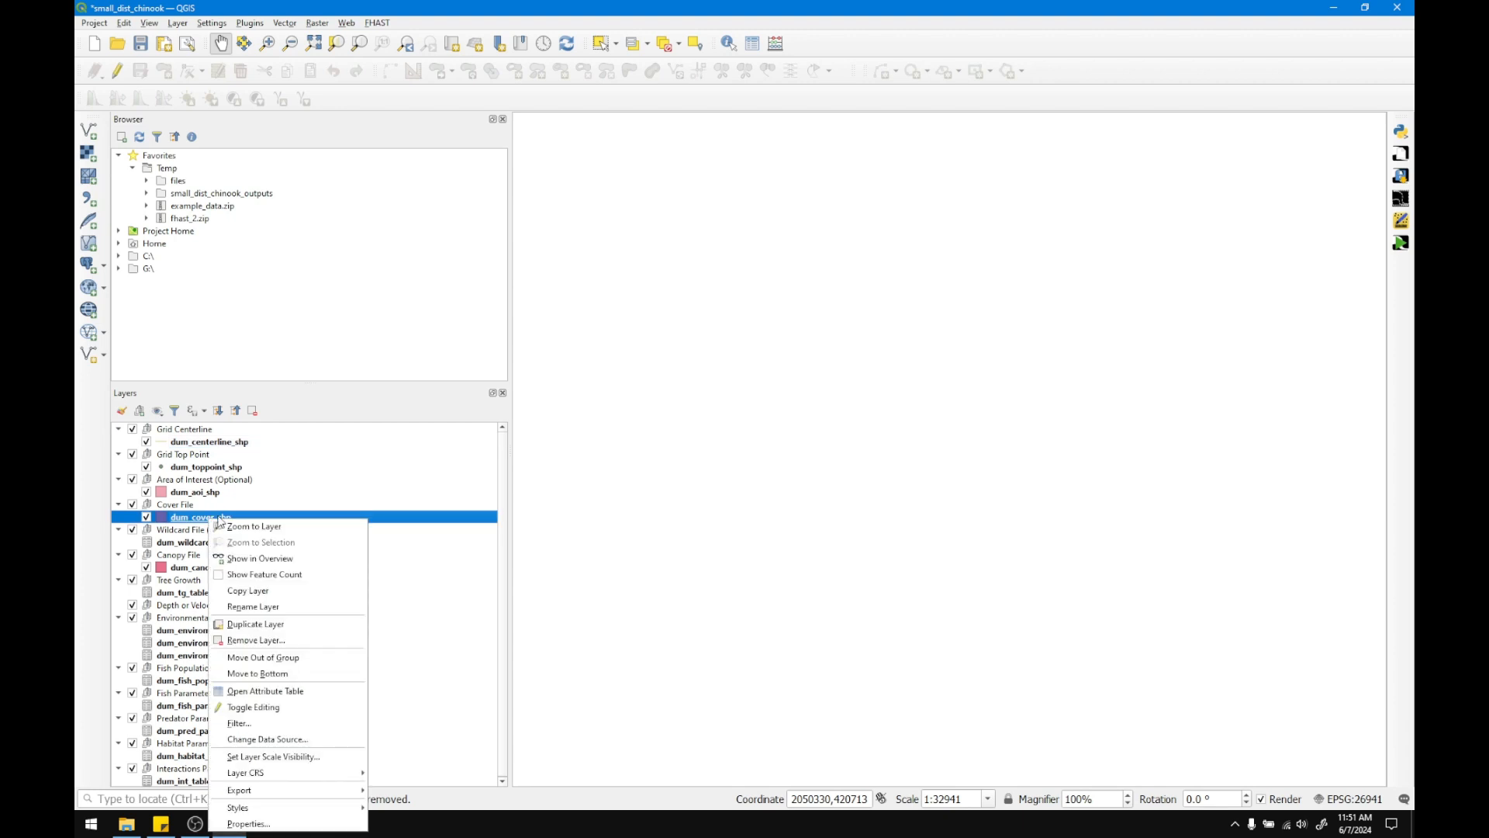
pyautogui.click(287, 690)
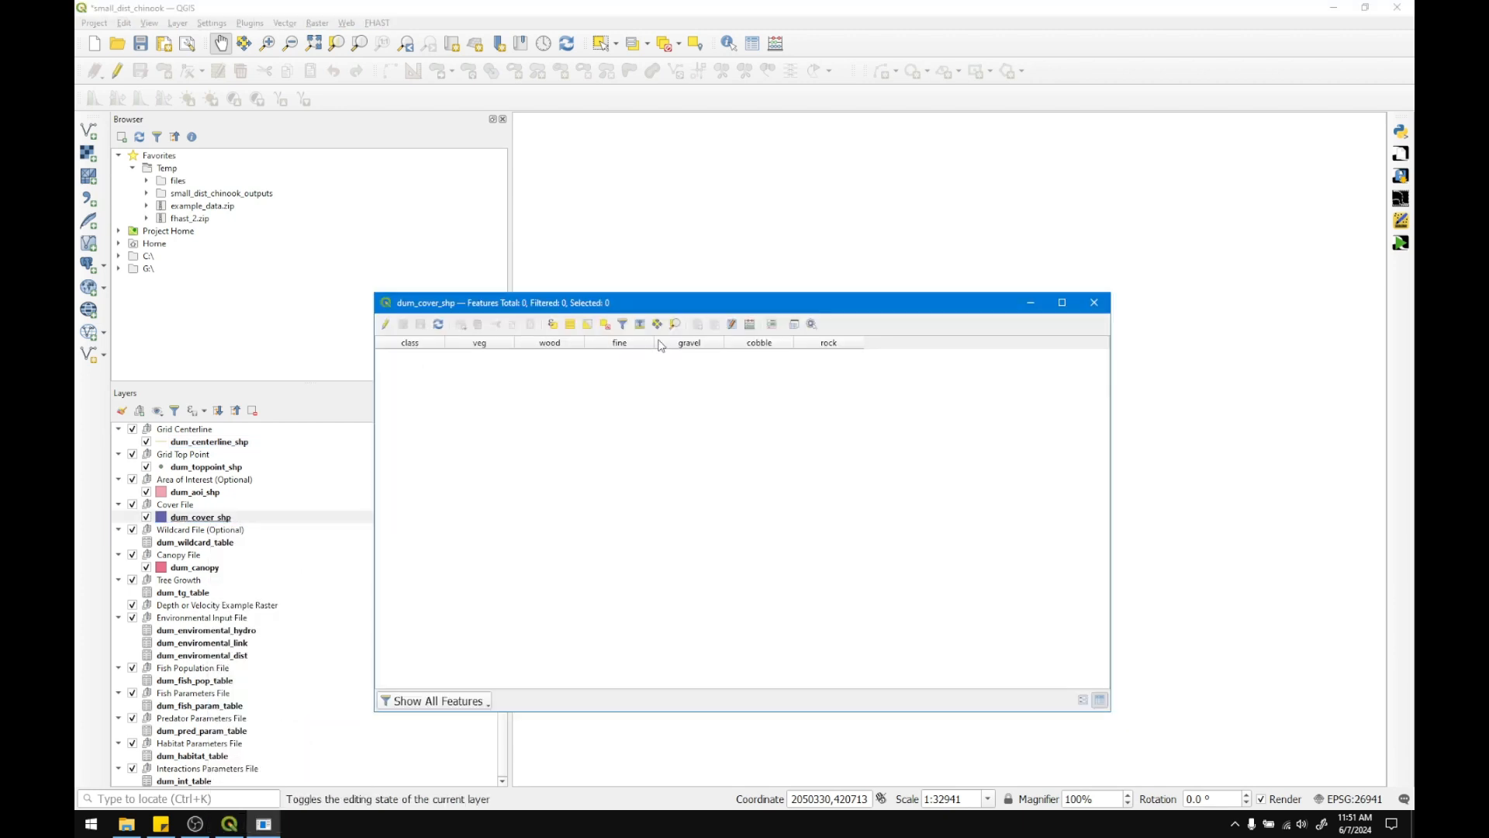
pyautogui.click(1094, 303)
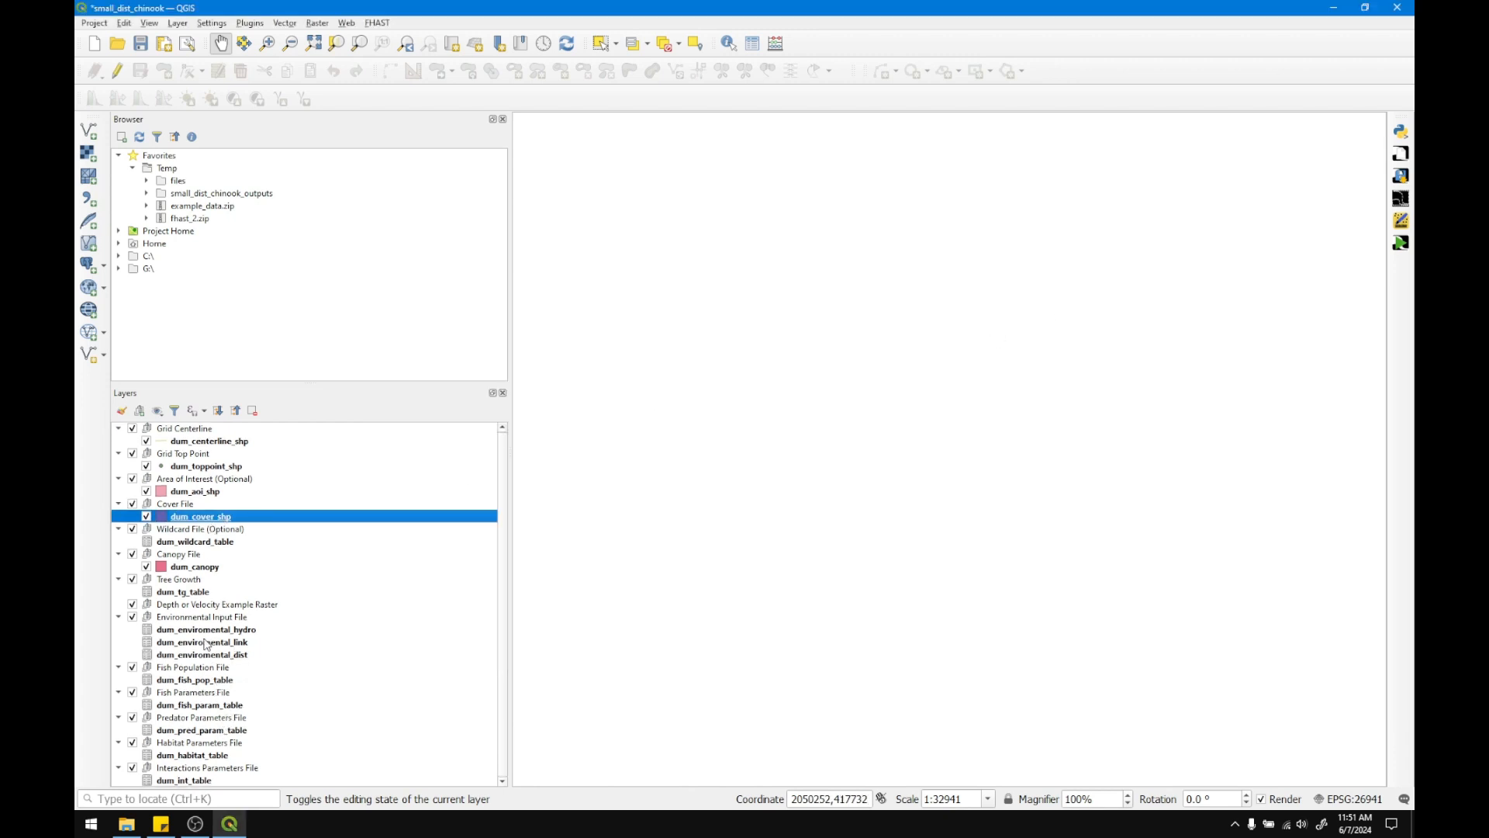
# Examine the parameter rows in the attribute table of the dum_fish_param_table layer and close the table
pyautogui.click(204, 681)
pyautogui.rightClick(204, 681)
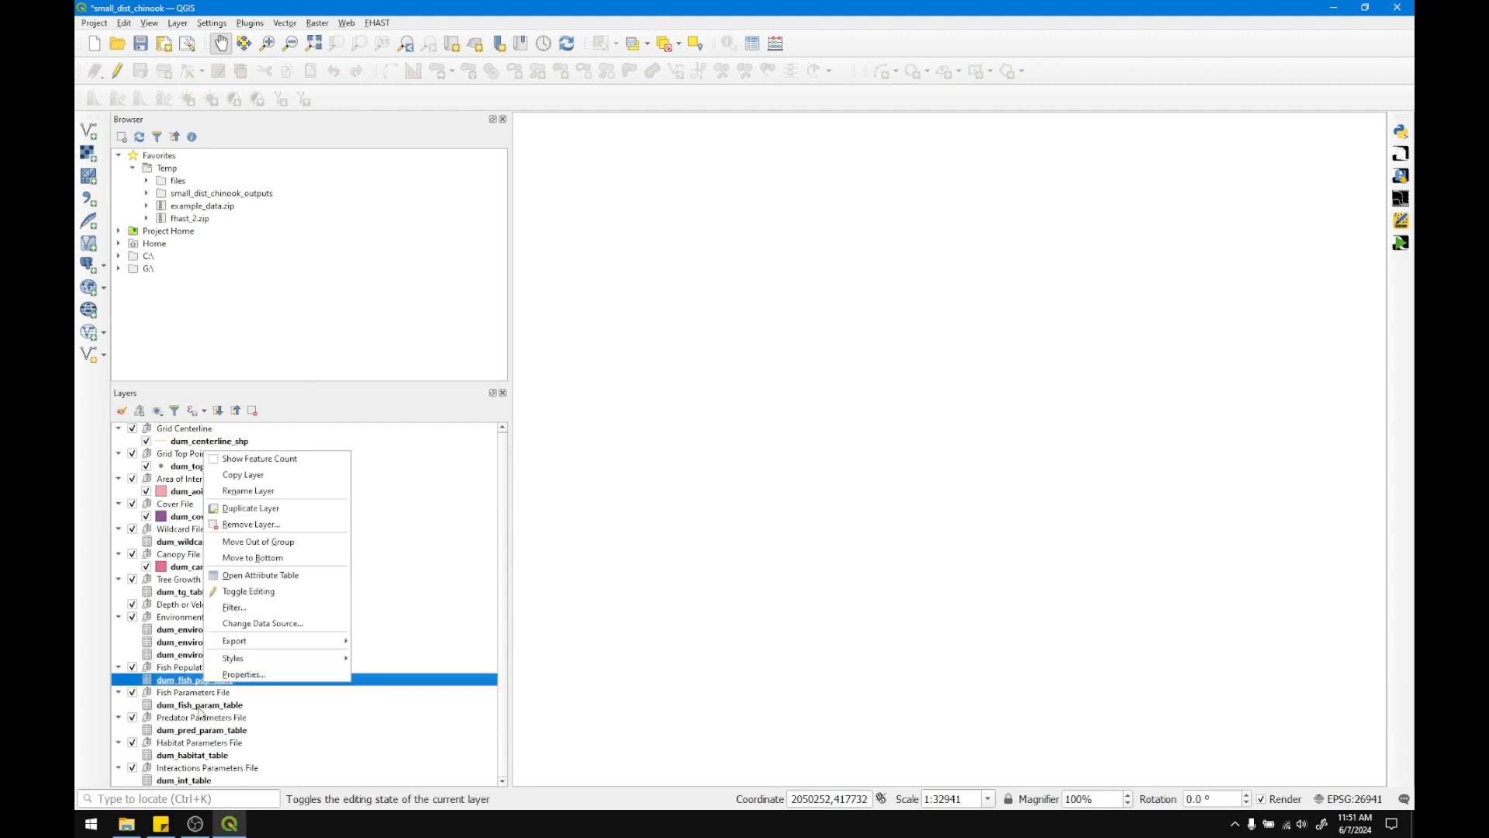
pyautogui.click(200, 705)
pyautogui.rightClick(199, 705)
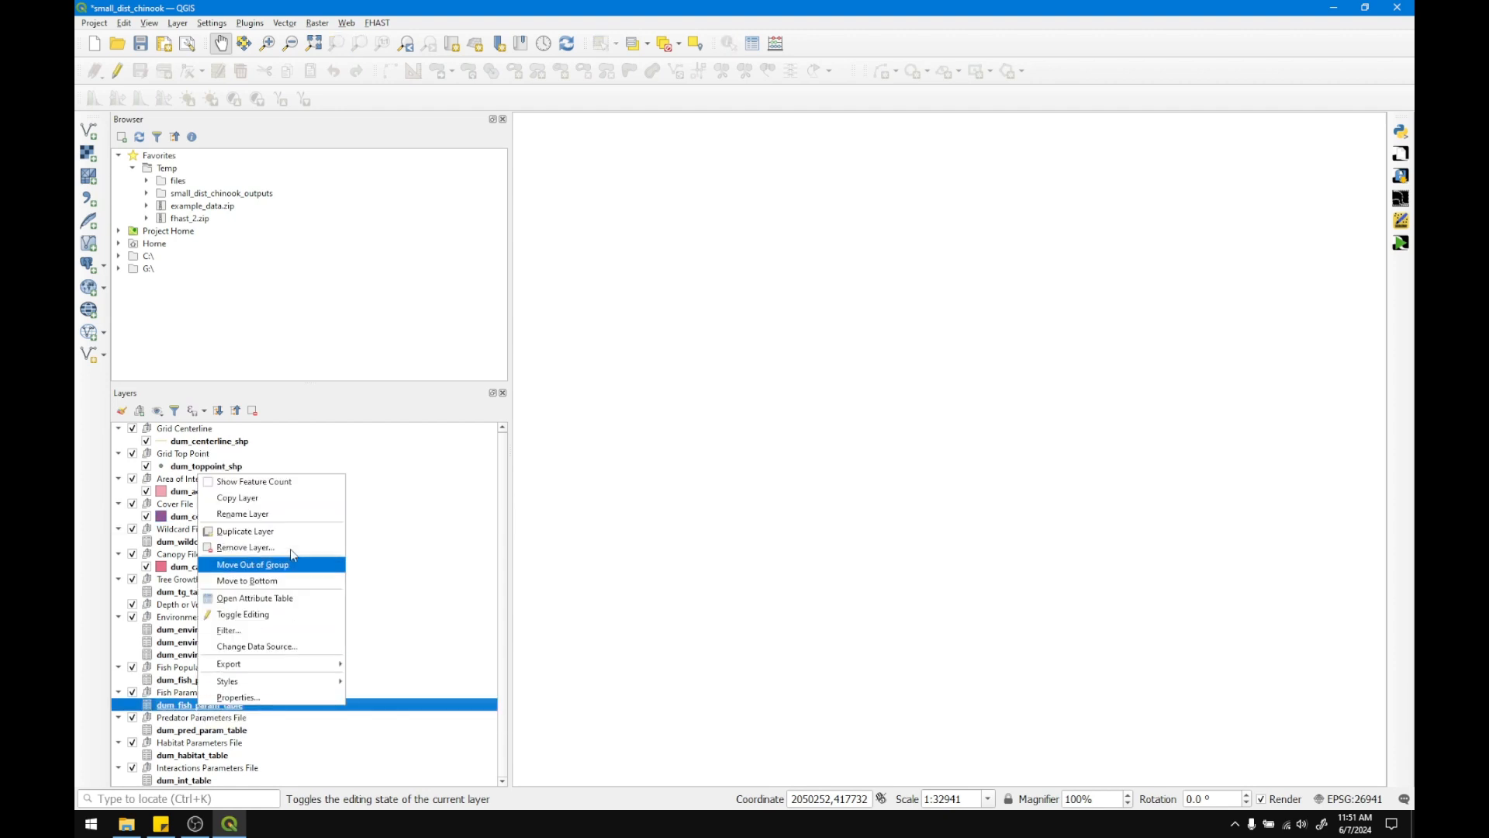
pyautogui.click(265, 603)
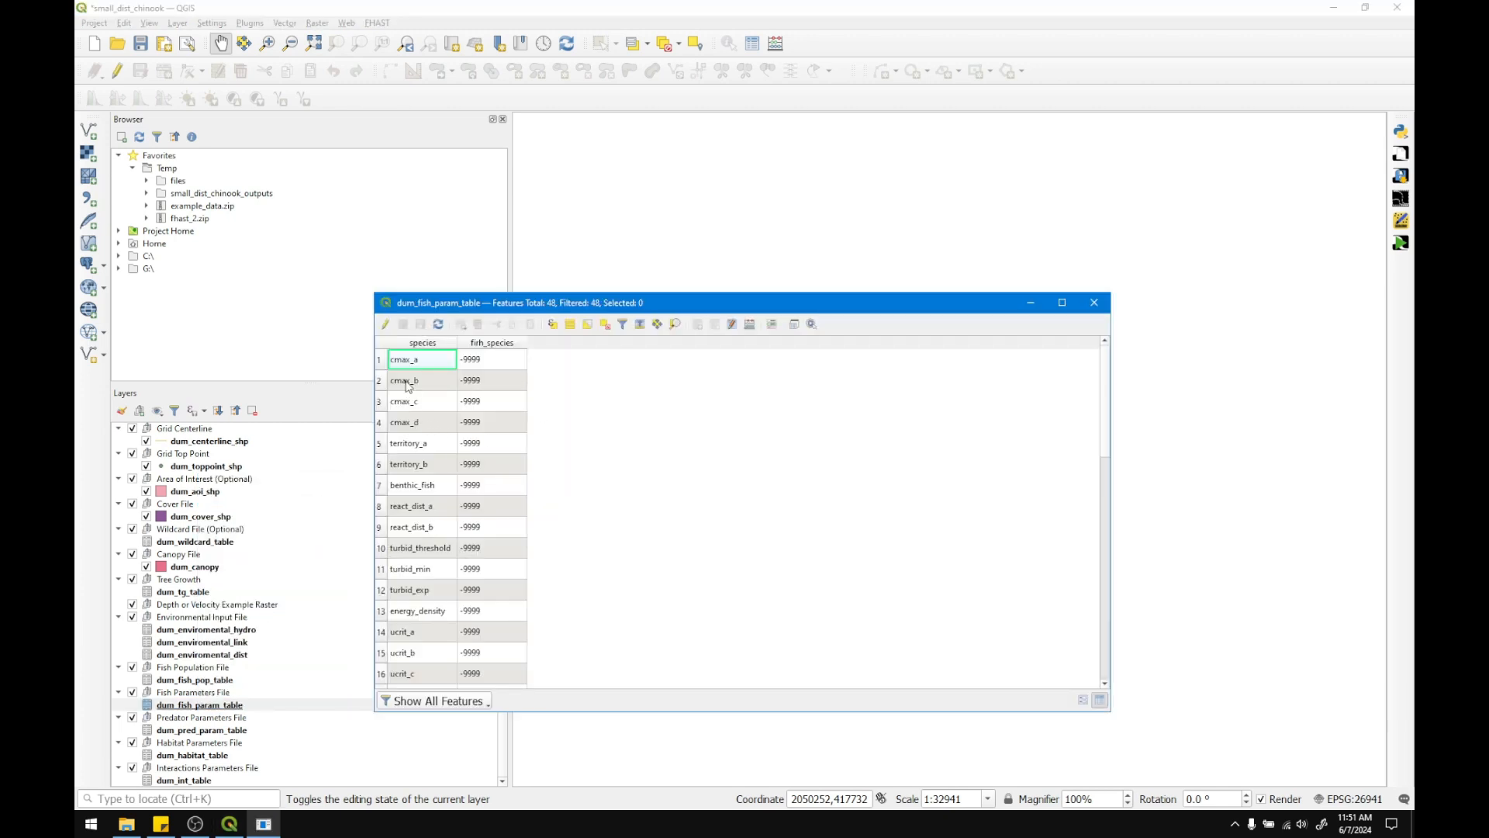
pyautogui.scroll(-4, 403, 376)
pyautogui.scroll(4, 403, 376)
pyautogui.click(1094, 303)
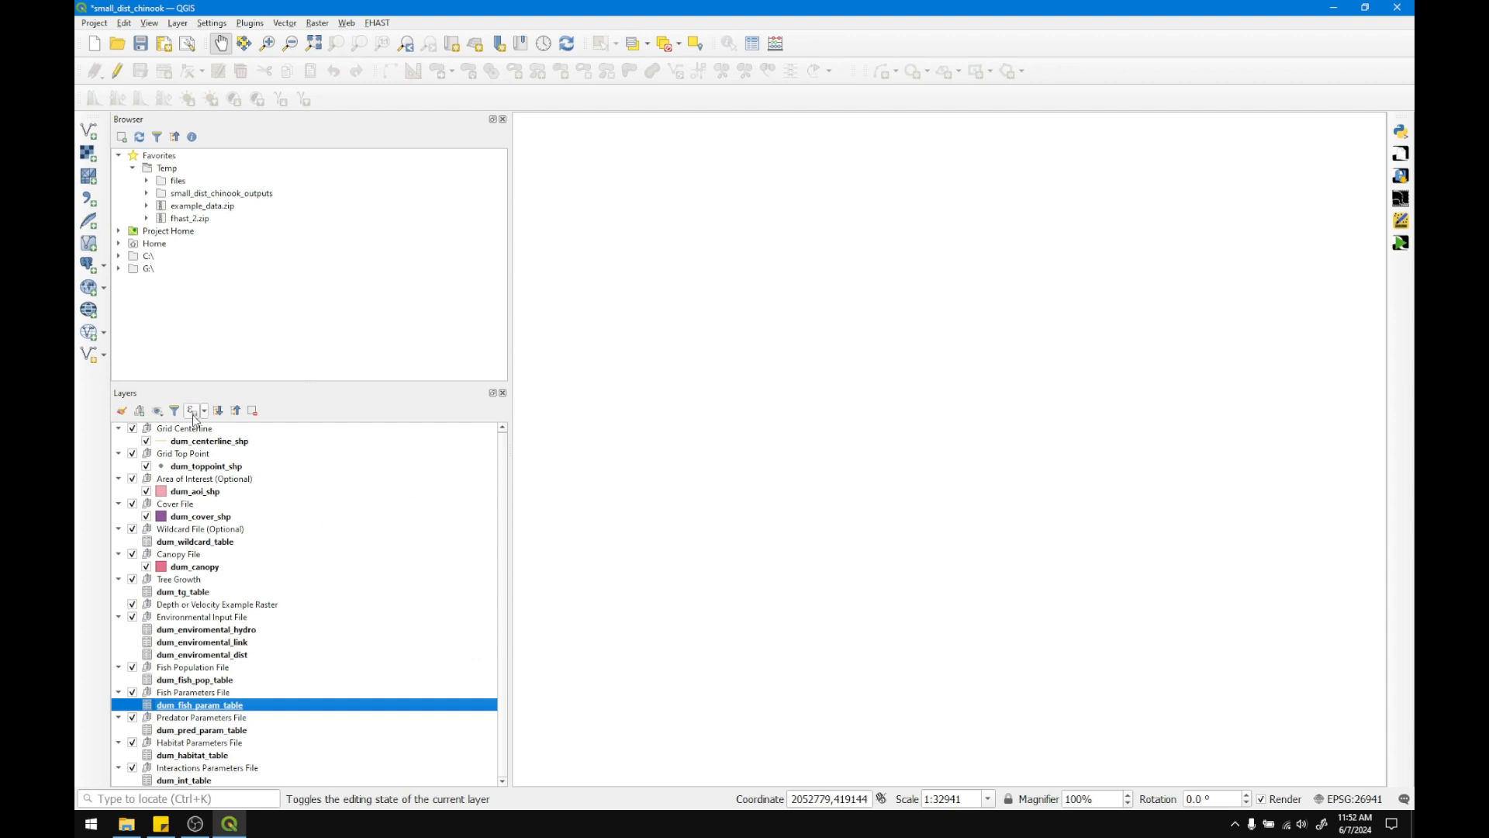
# Open the small_dist_chinook.qgz project from the example_data folder, discarding the changes to the current project
pyautogui.click(95, 22)
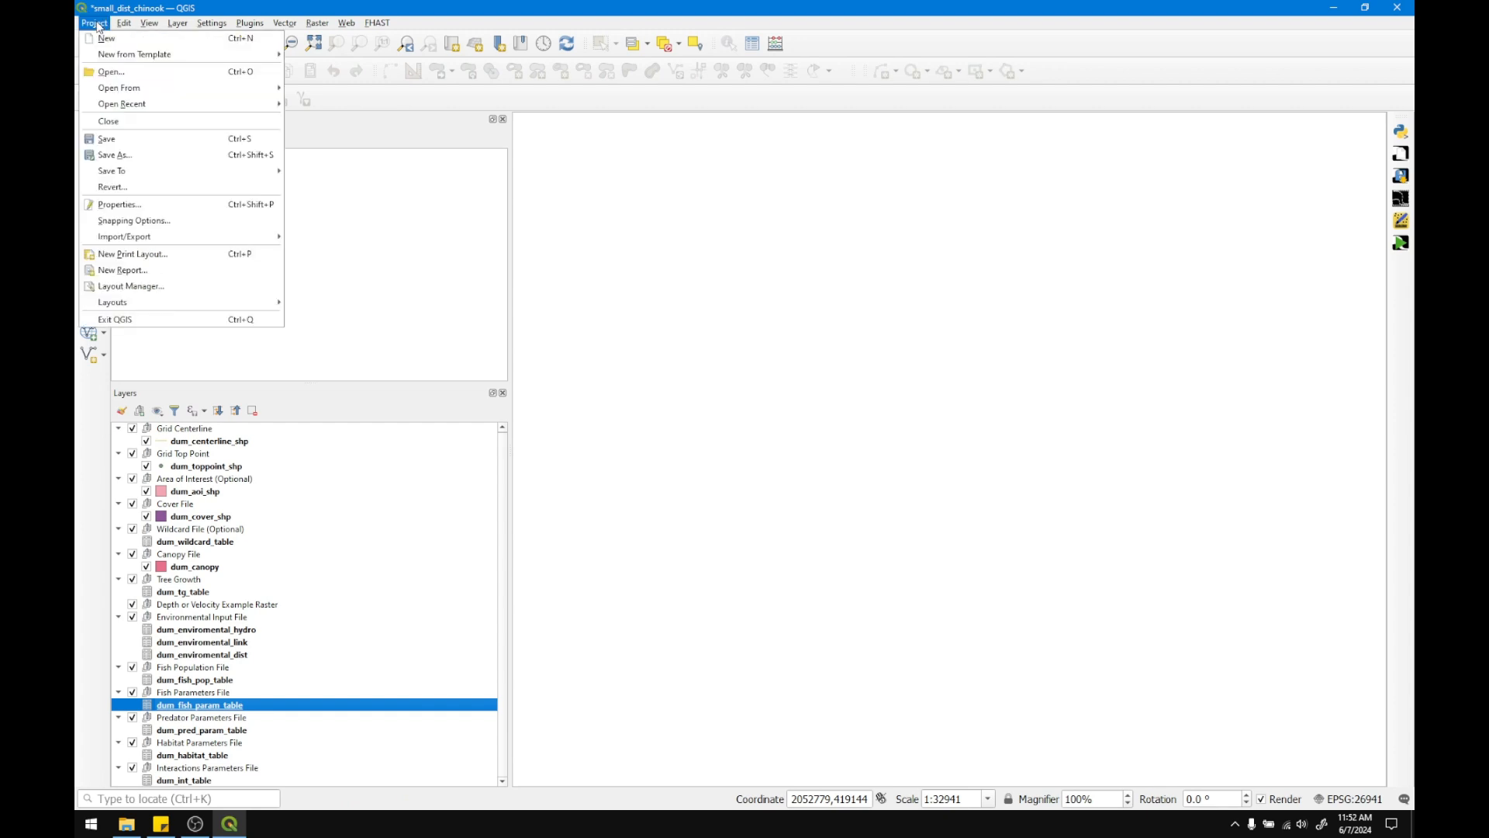
pyautogui.click(136, 78)
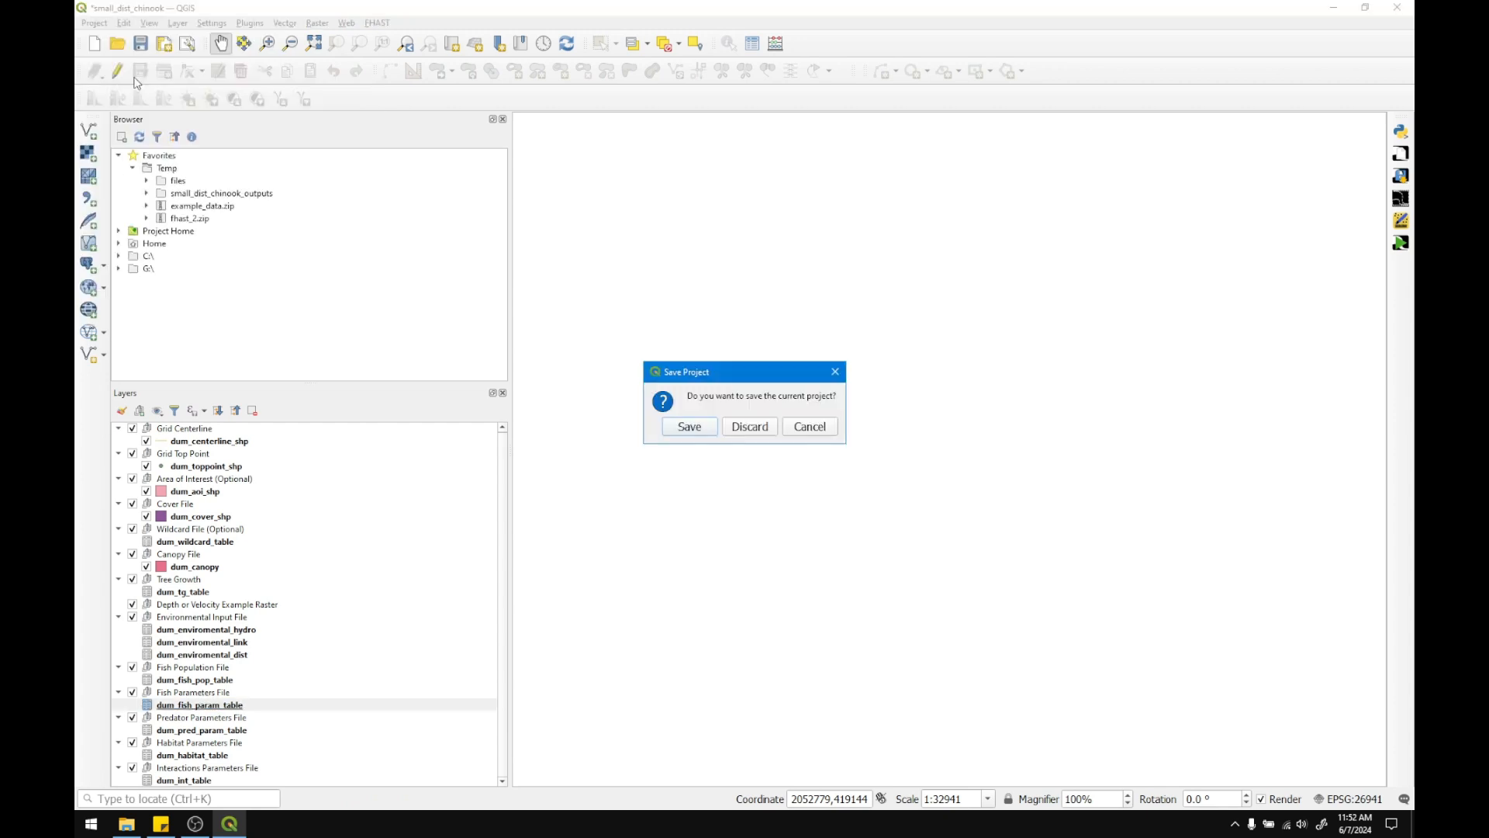
pyautogui.click(750, 427)
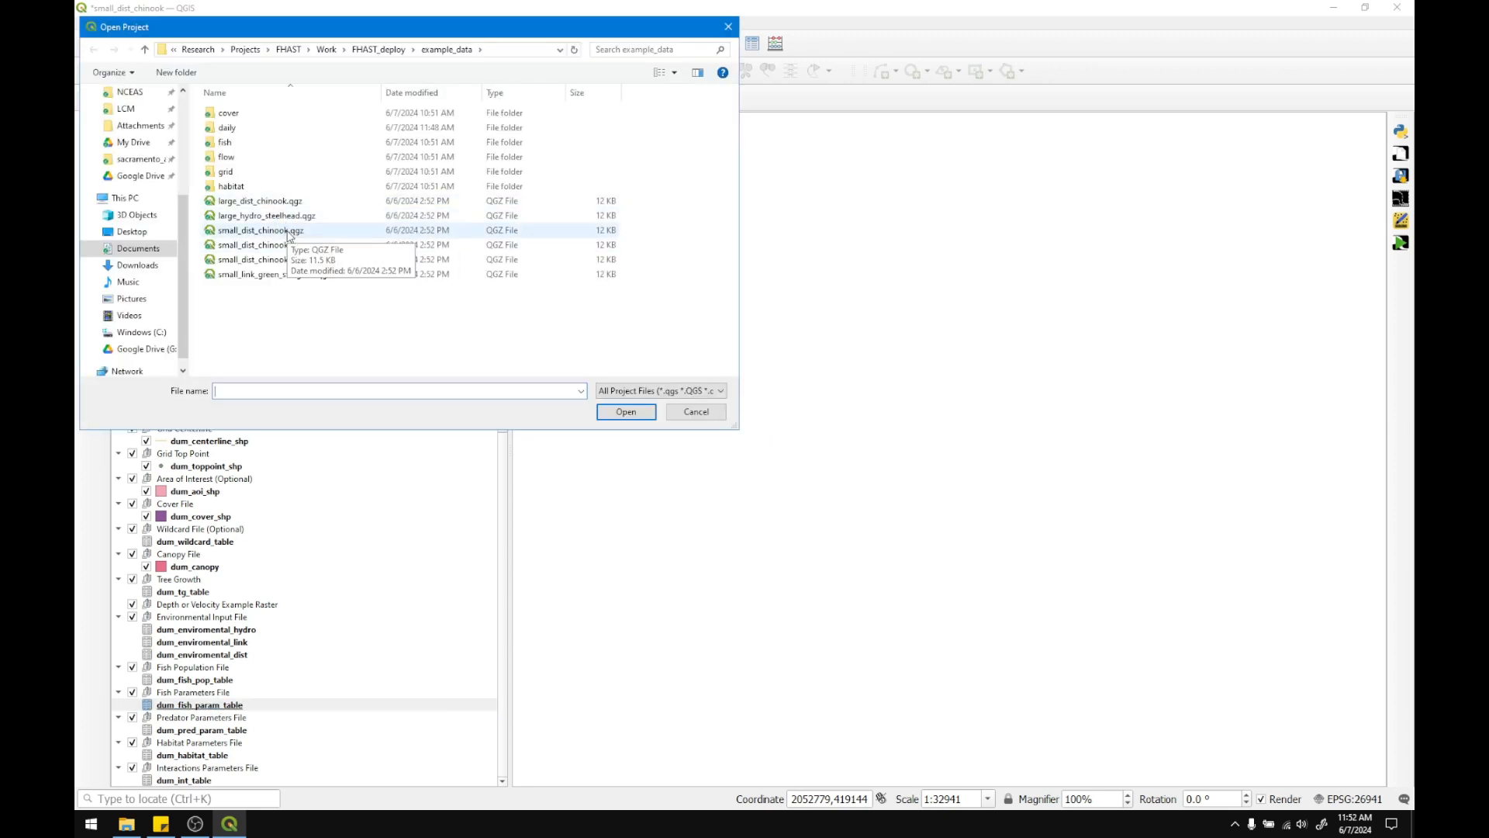
pyautogui.doubleClick(288, 231)
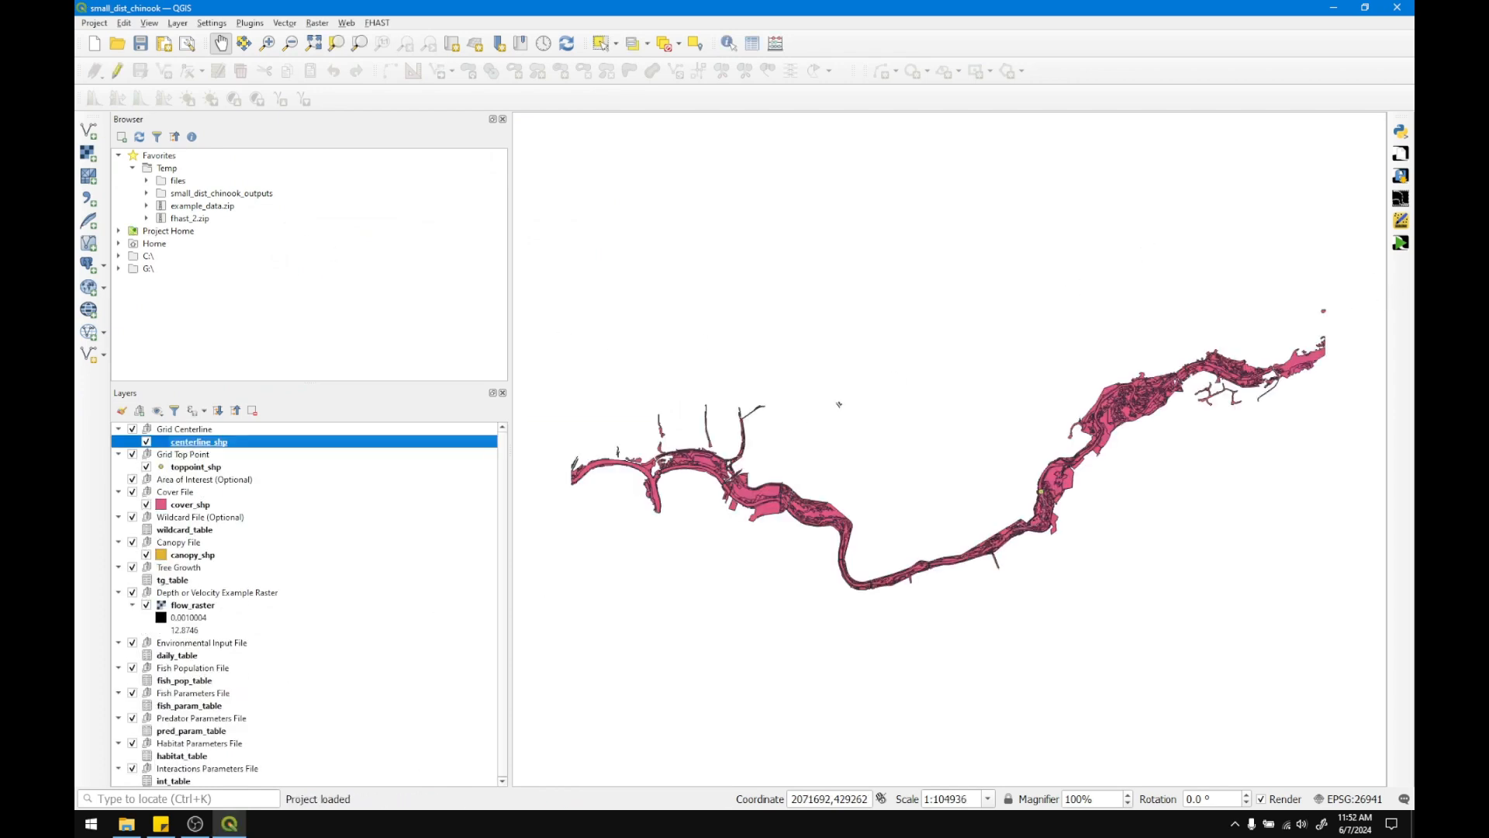
# Run a preview-only FHAST simulation with FHAST_deploy as the output folder
pyautogui.click(1401, 246)
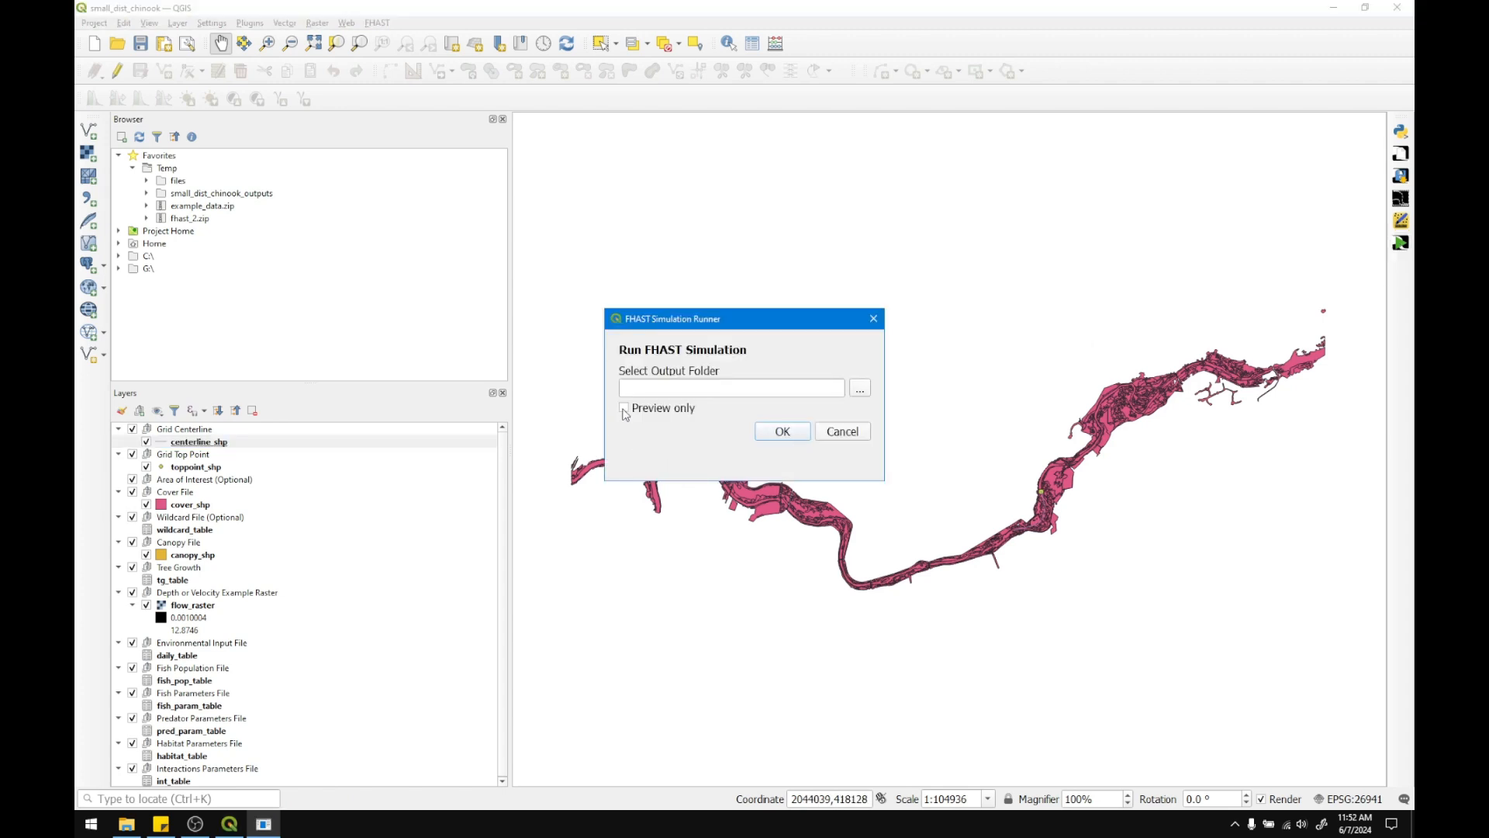
pyautogui.click(860, 388)
pyautogui.click(909, 363)
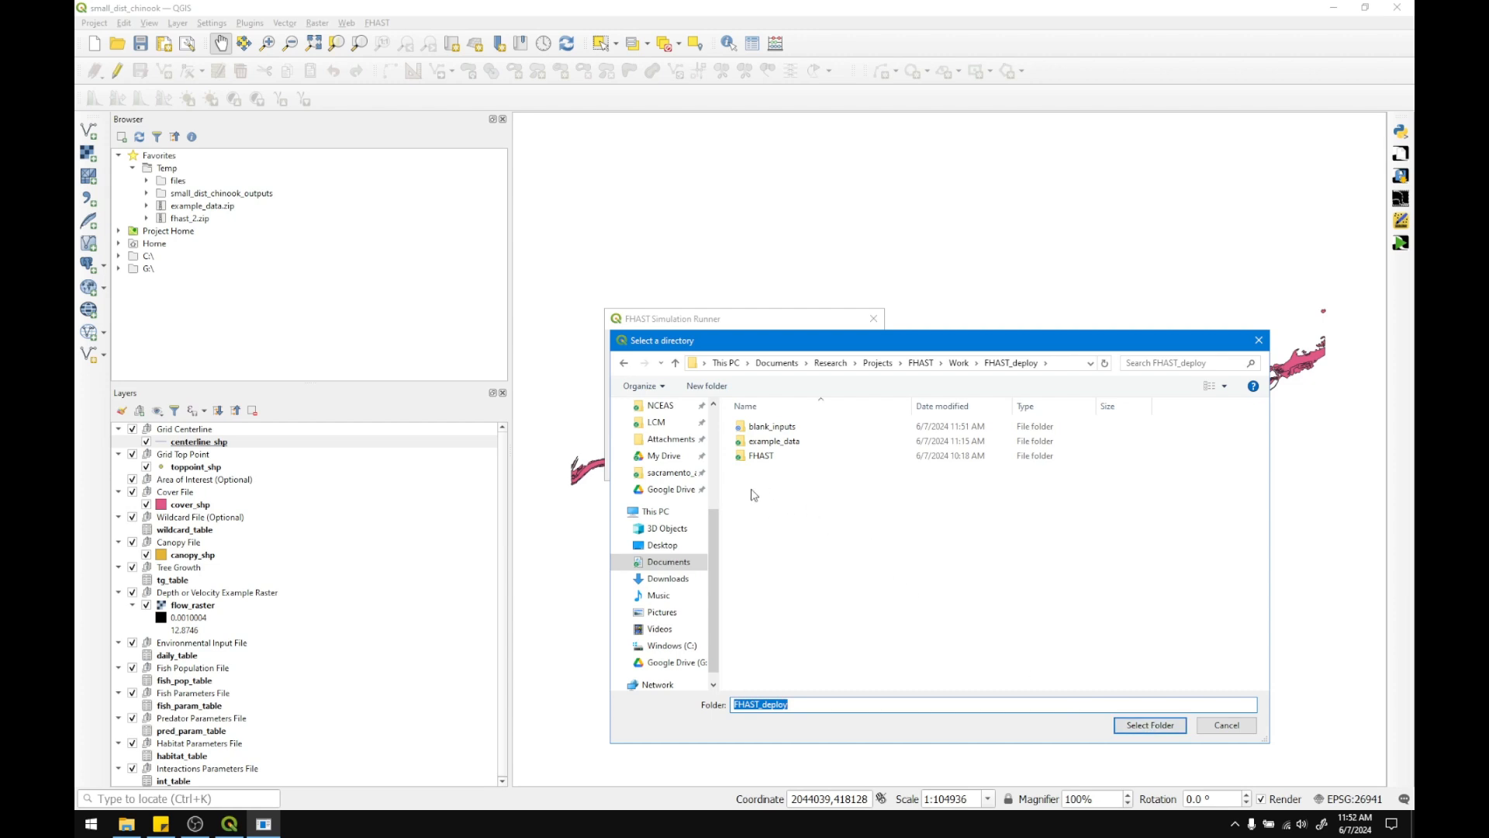
pyautogui.click(1150, 724)
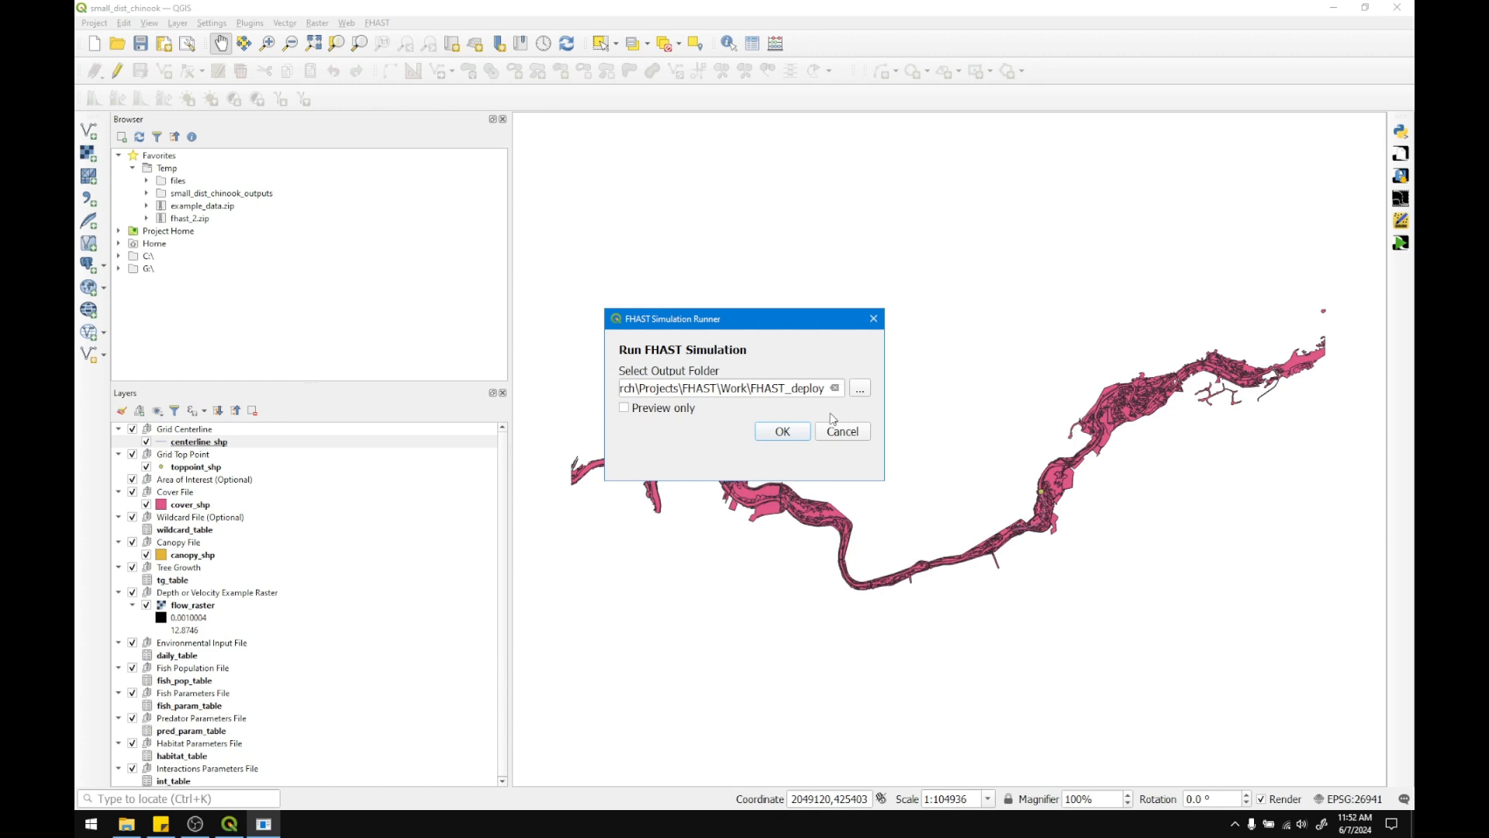
pyautogui.click(795, 435)
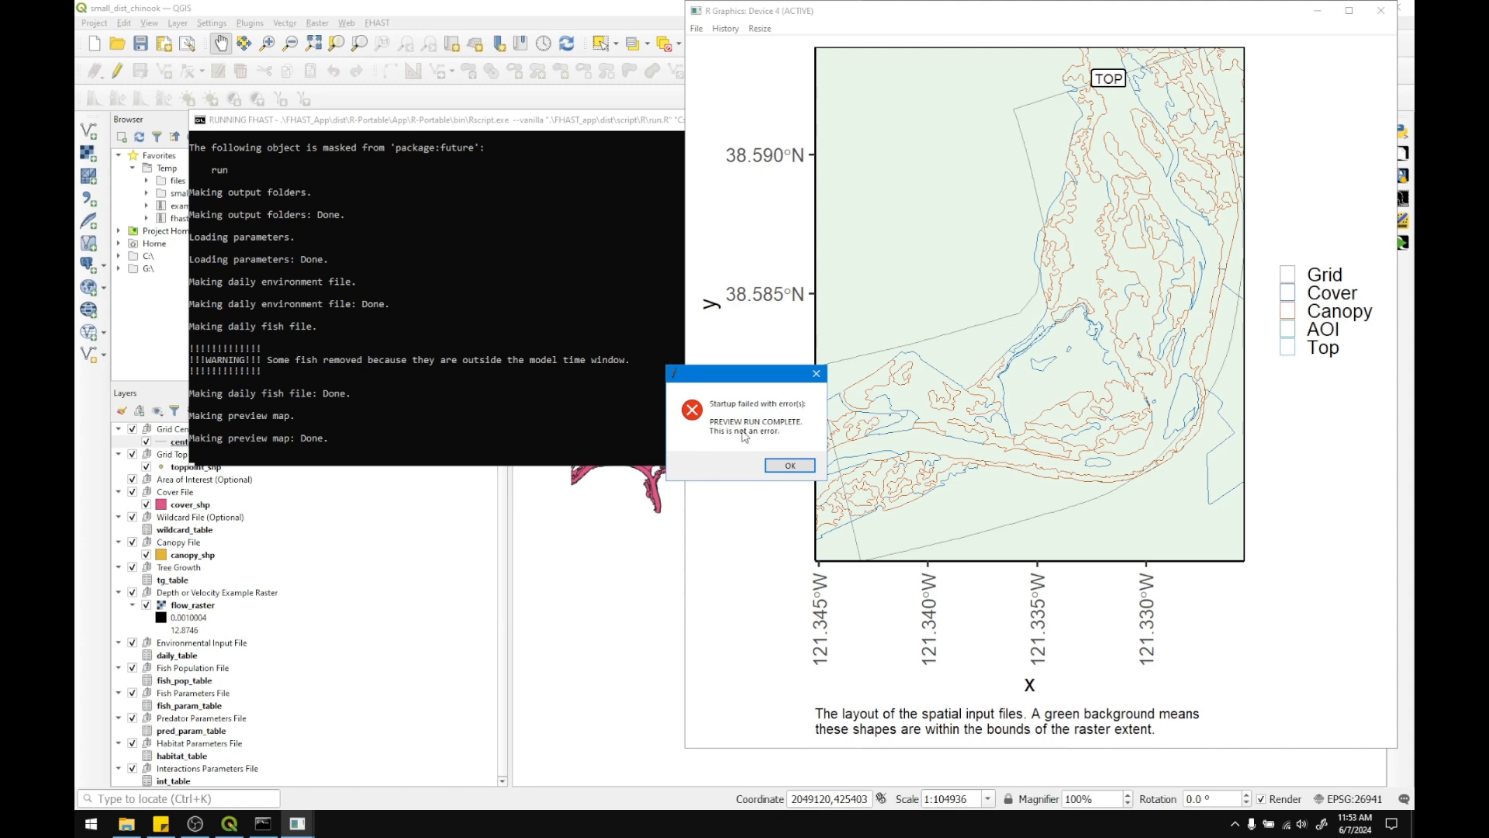
# Review the preview plots of the spatial layout, fish counts and daily conditions, and close the plots, message and console
pyautogui.moveTo(764, 380); pyautogui.dragTo(434, 498)
pyautogui.moveTo(1137, 15); pyautogui.dragTo(619, 29)
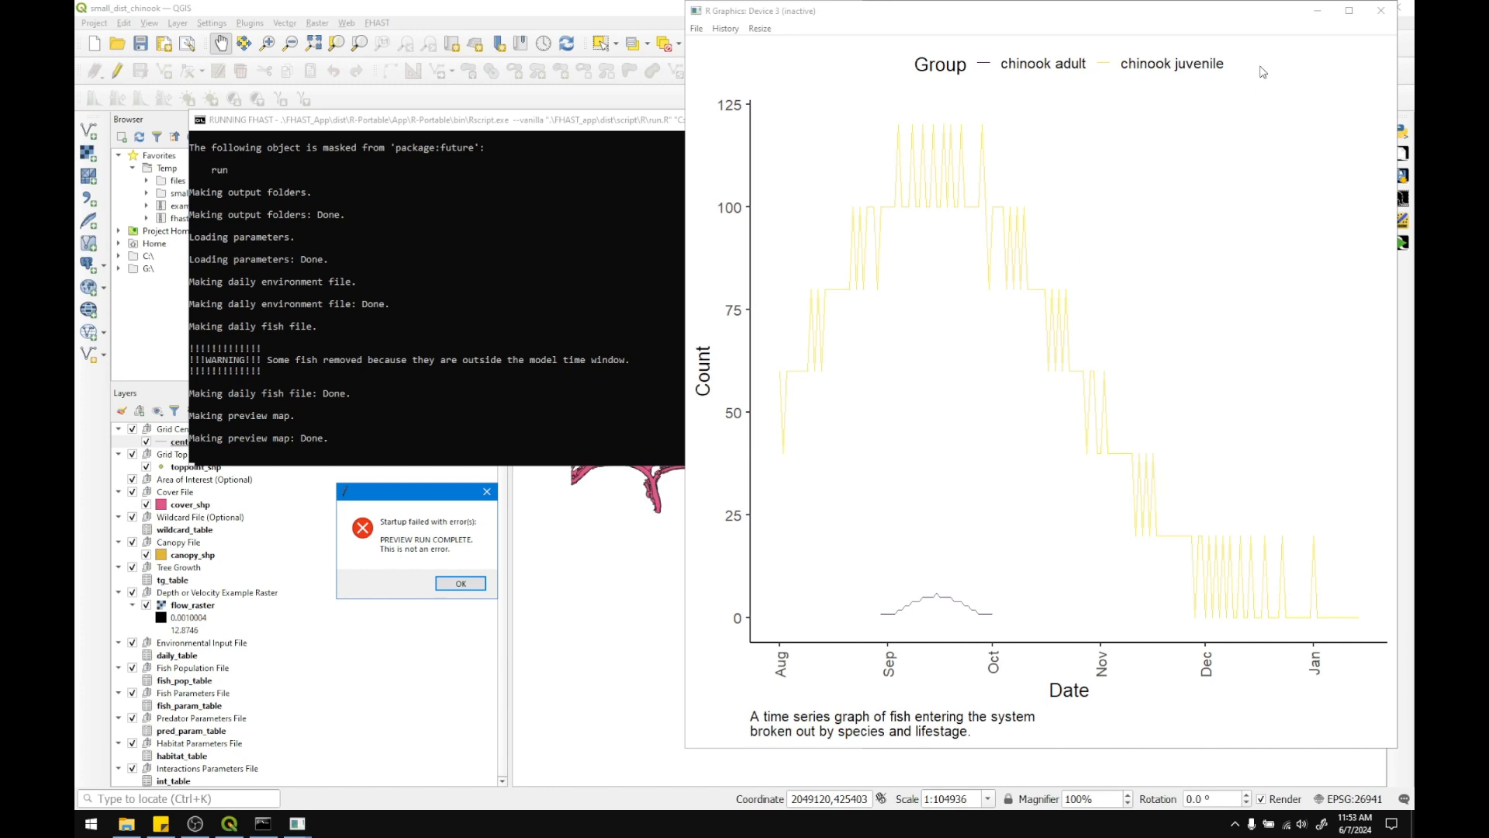
pyautogui.click(1380, 19)
pyautogui.click(1380, 19)
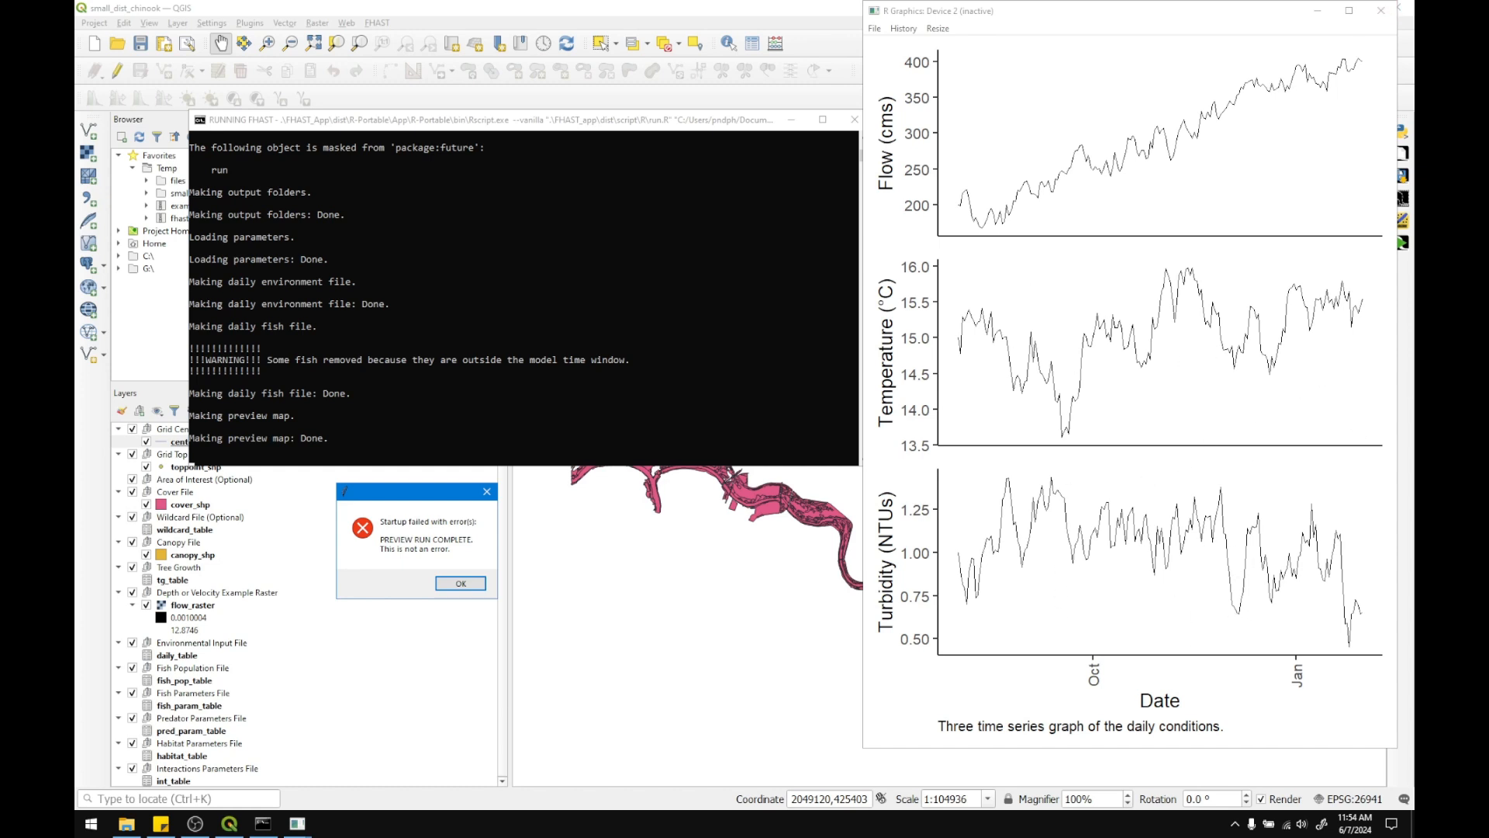
pyautogui.click(1381, 10)
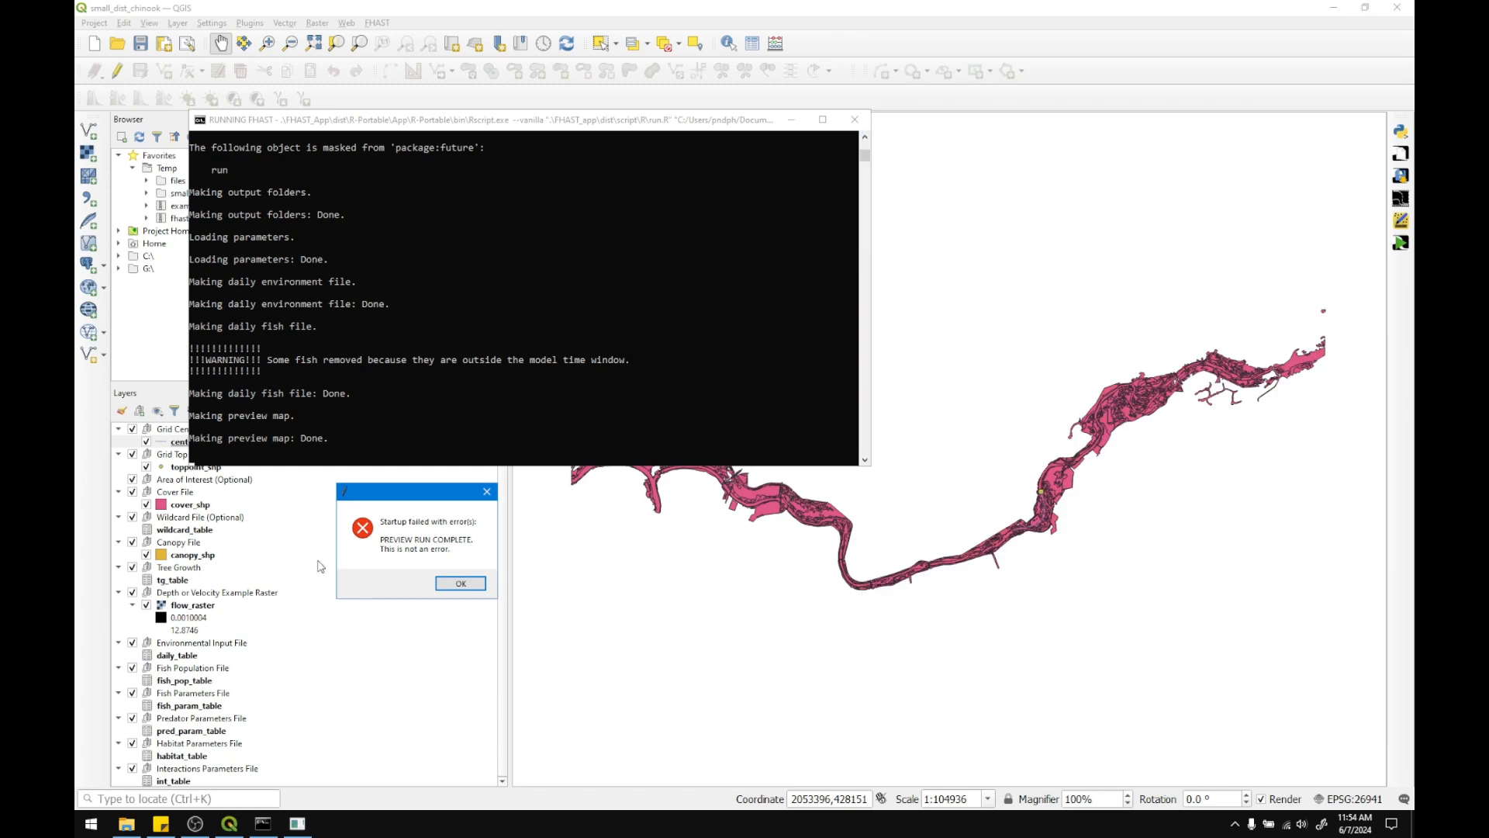
pyautogui.click(442, 584)
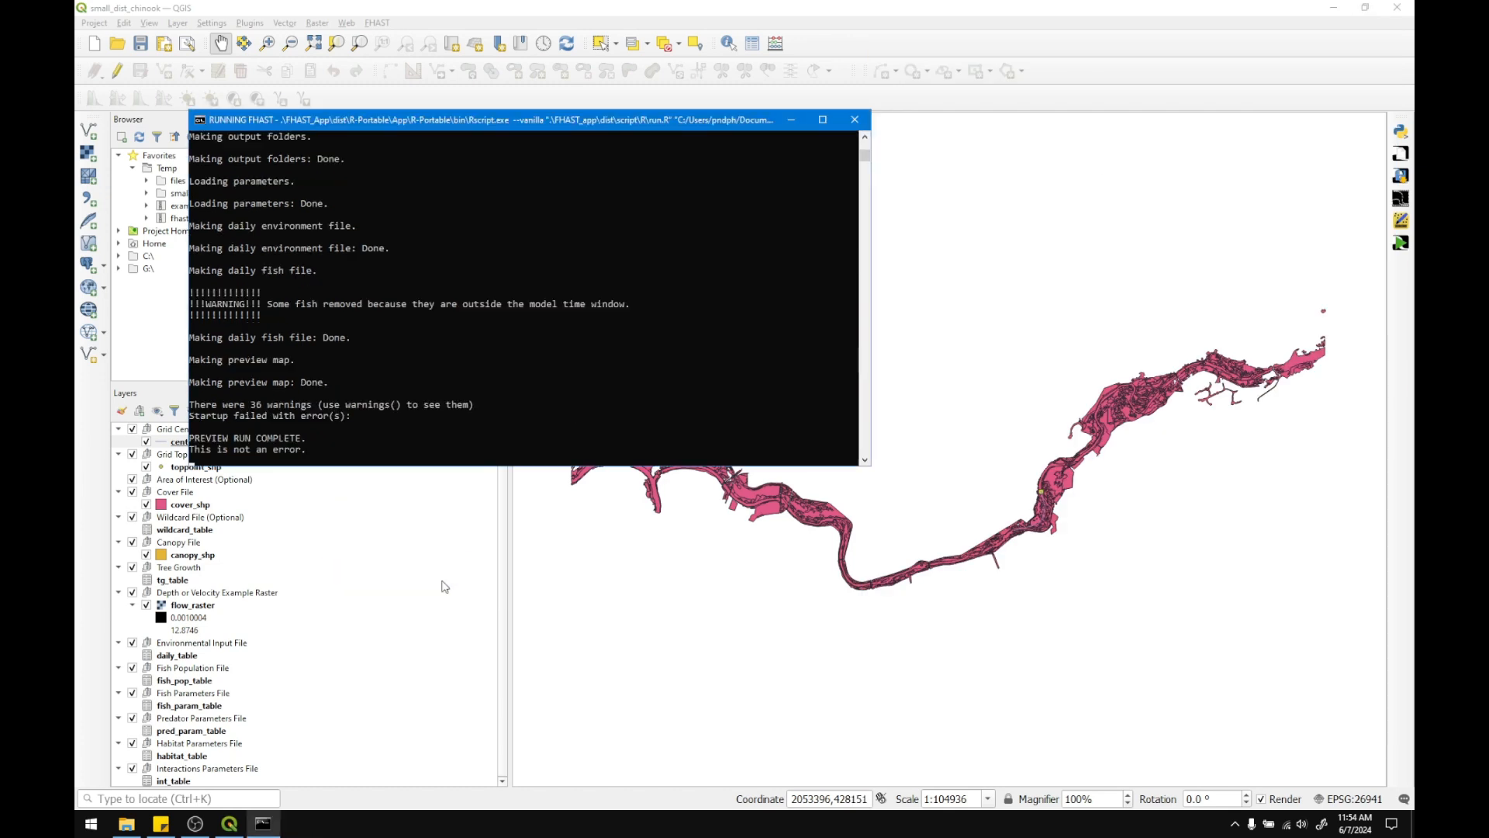
pyautogui.click(856, 120)
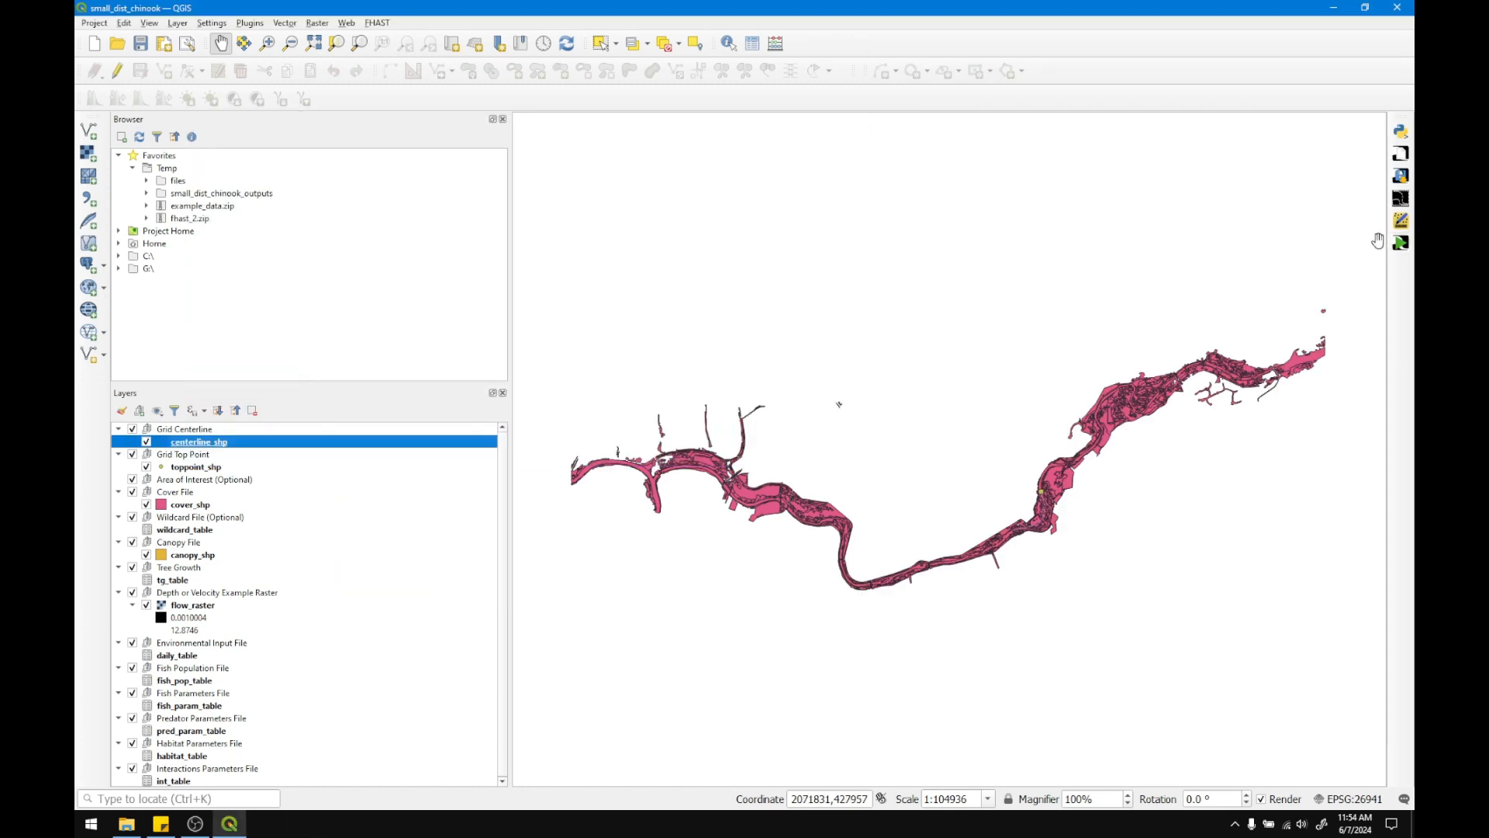
# Run the full FHAST simulation into FHAST_deploy with the preview-only option turned off
pyautogui.click(1401, 244)
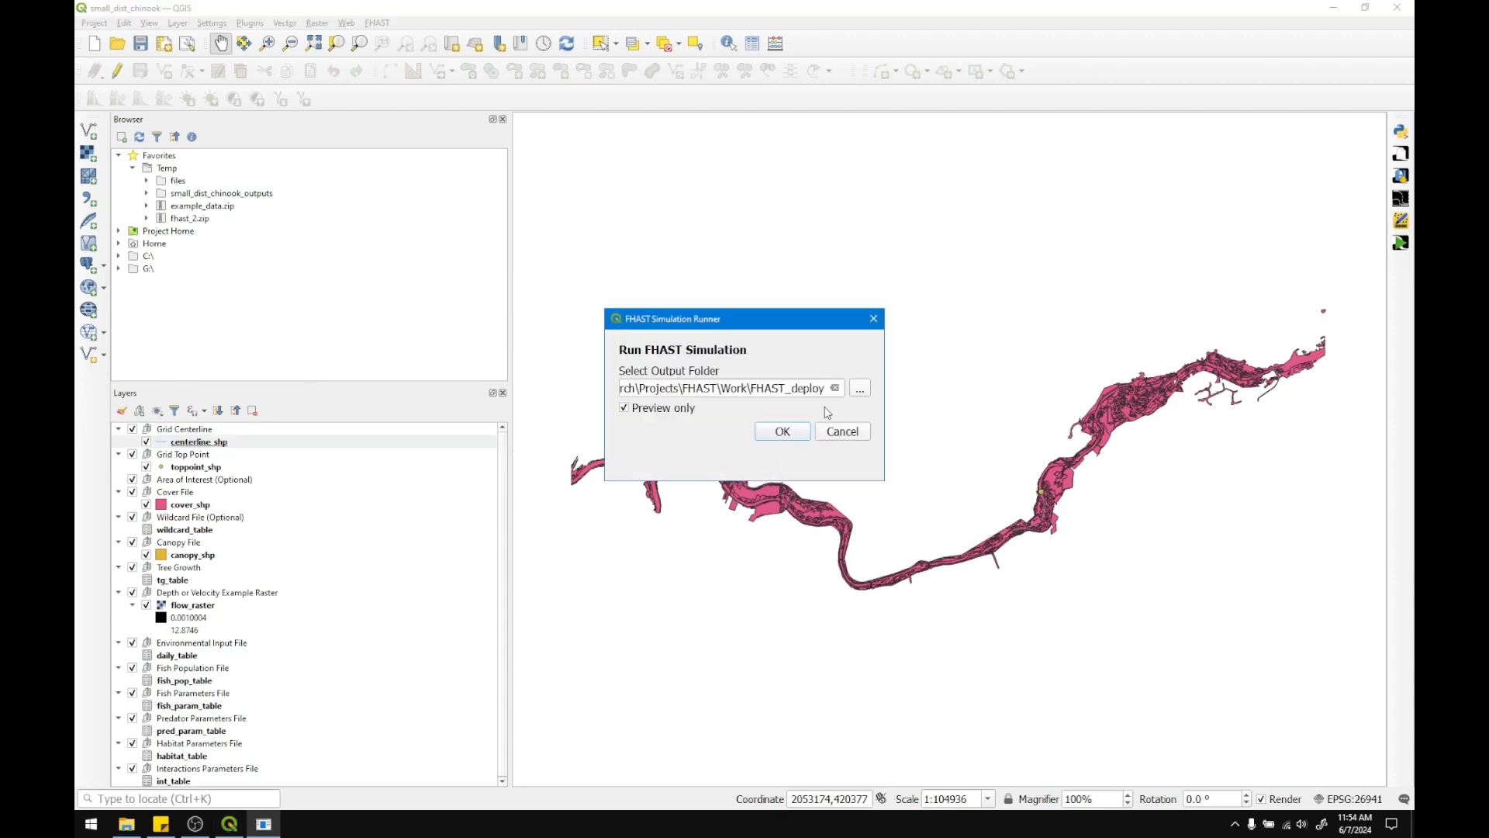
pyautogui.click(623, 409)
pyautogui.click(782, 432)
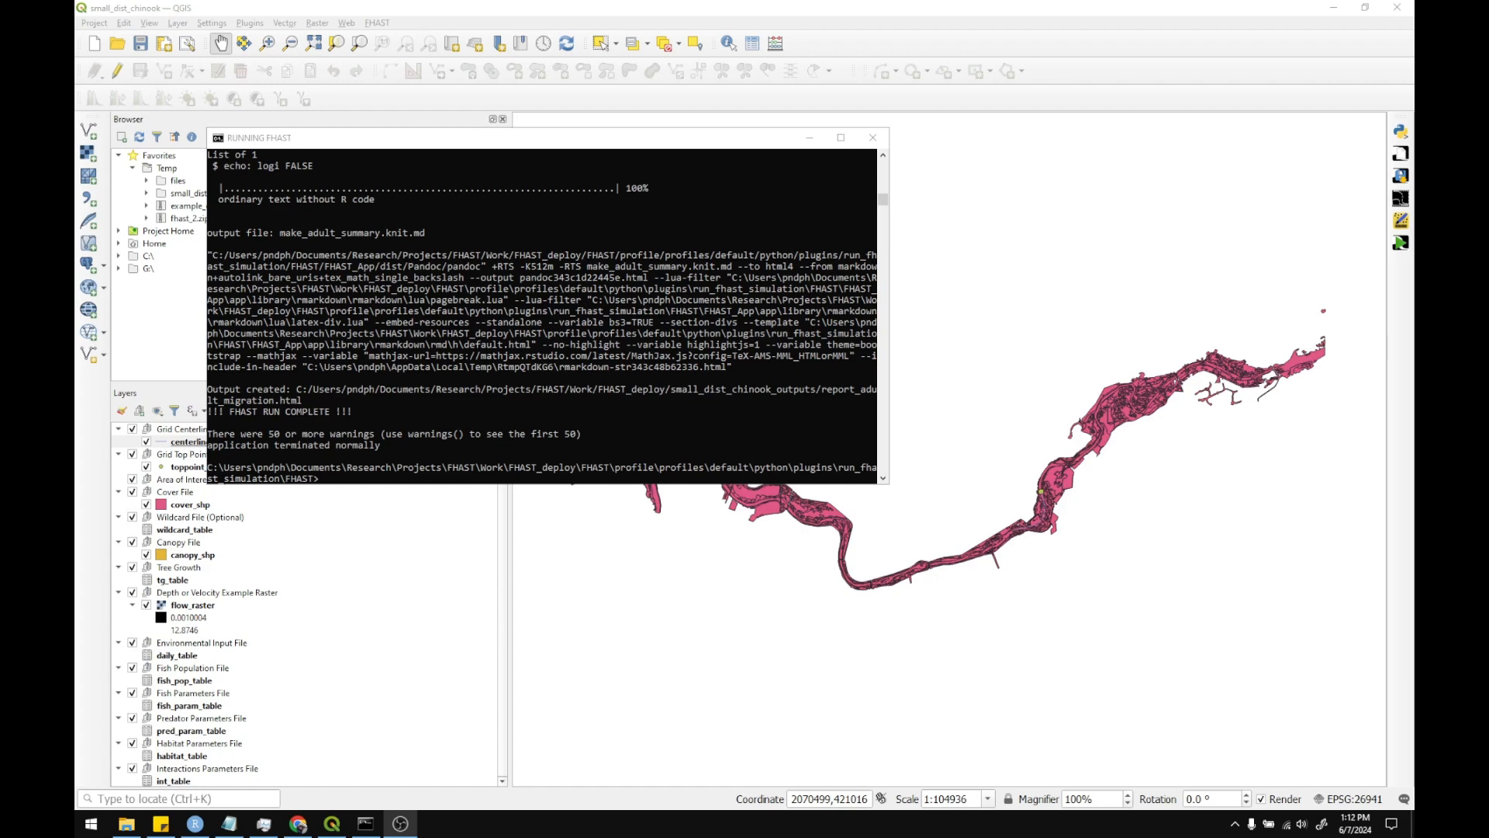
# Examine the FHAST run log in the console from the startup messages through to its end
pyautogui.scroll(15, 696, 332)
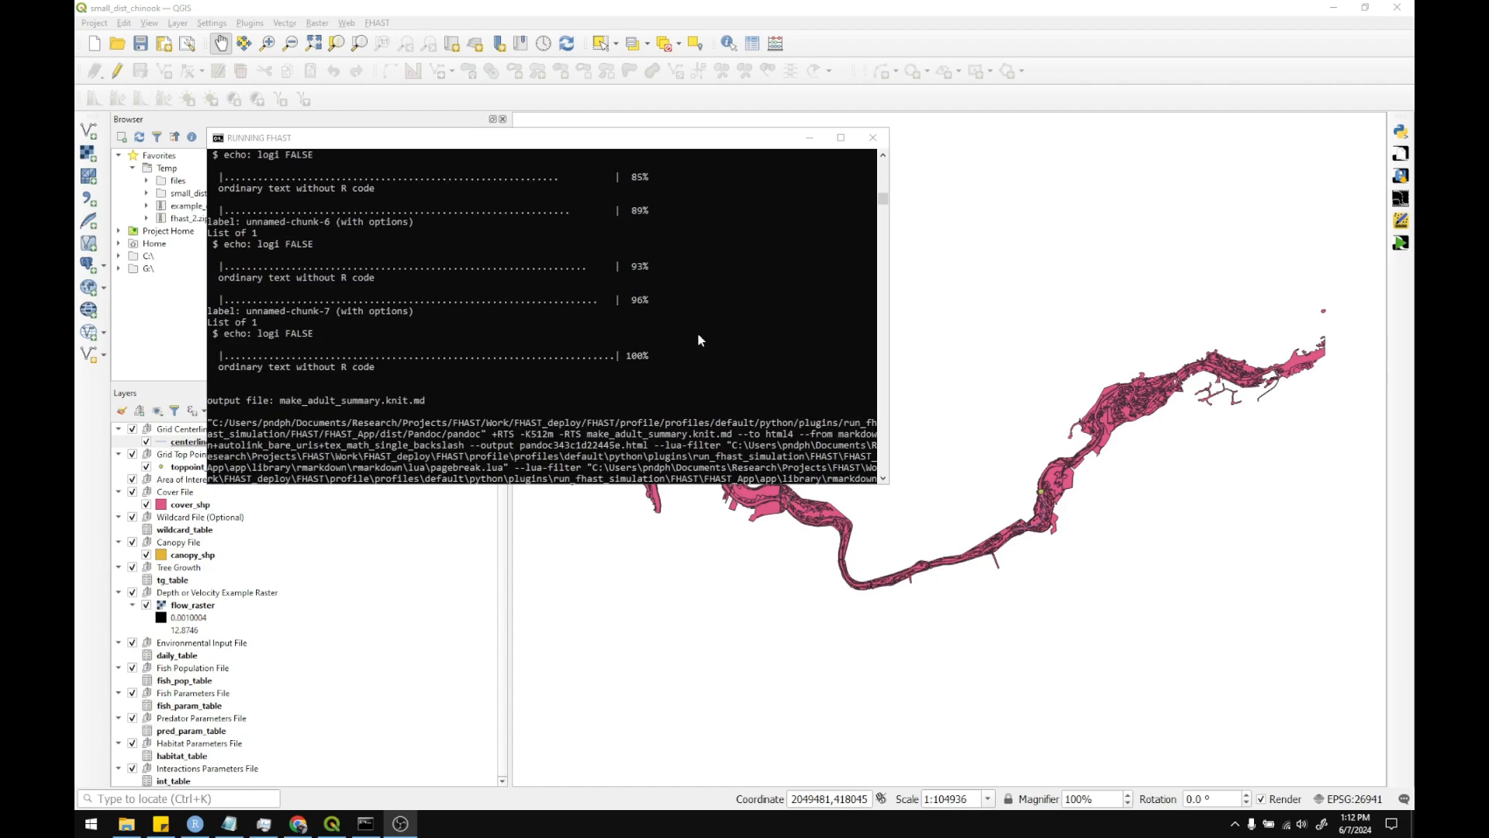
pyautogui.scroll(15, 697, 332)
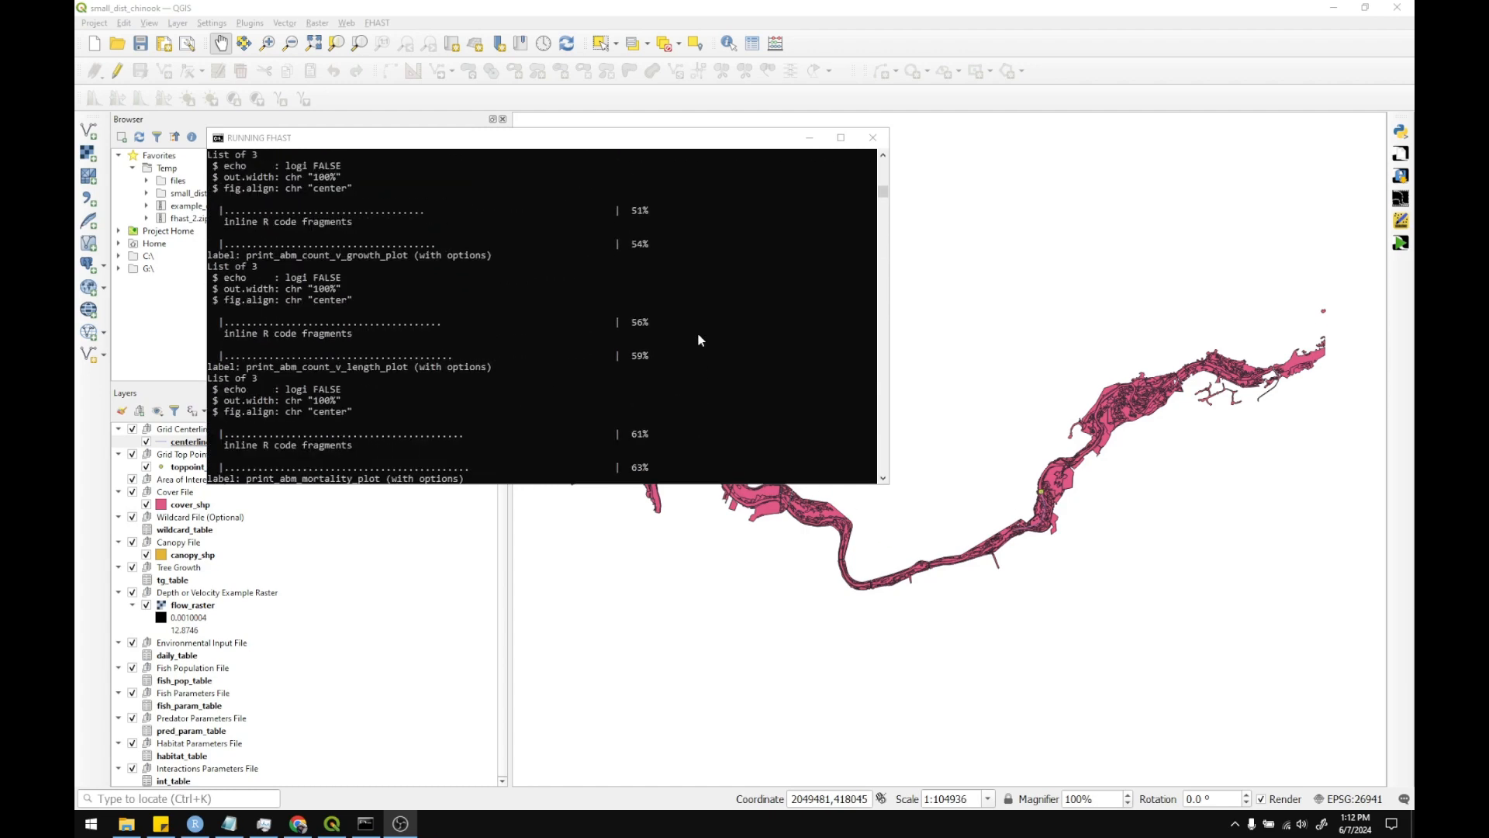
pyautogui.scroll(20, 696, 332)
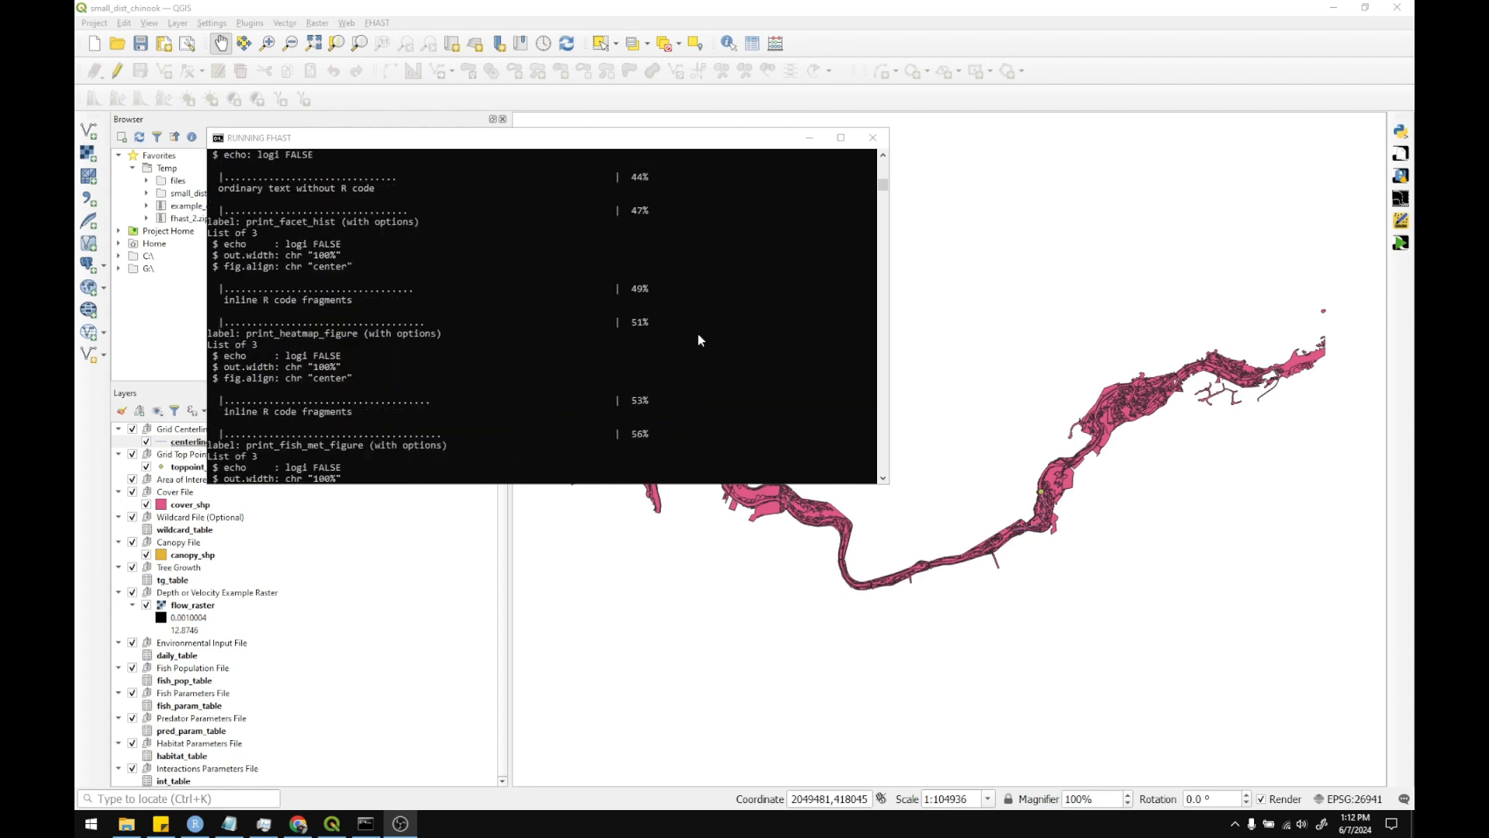
pyautogui.scroll(10, 698, 340)
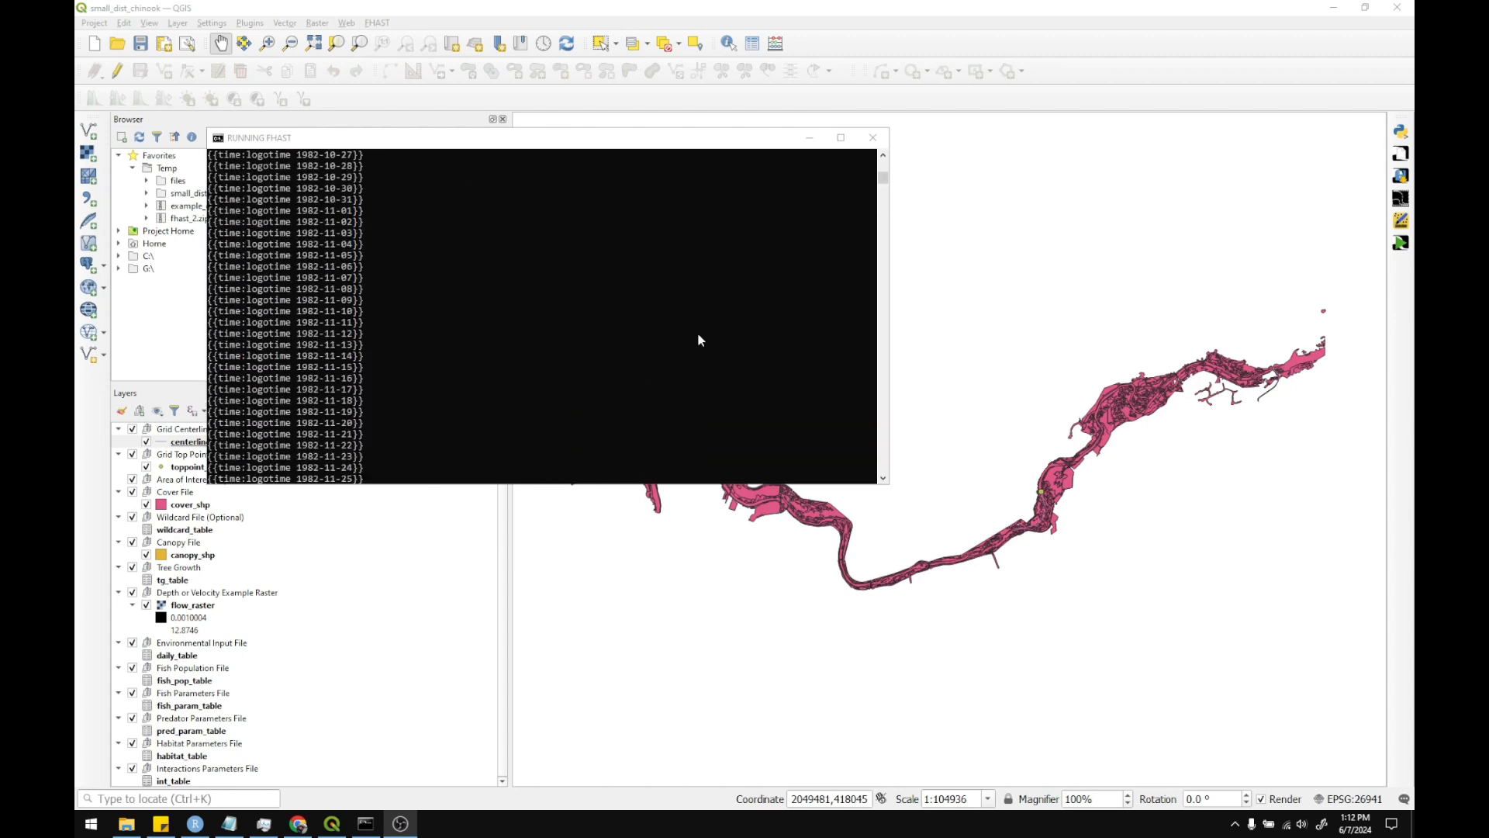
pyautogui.scroll(20, 698, 340)
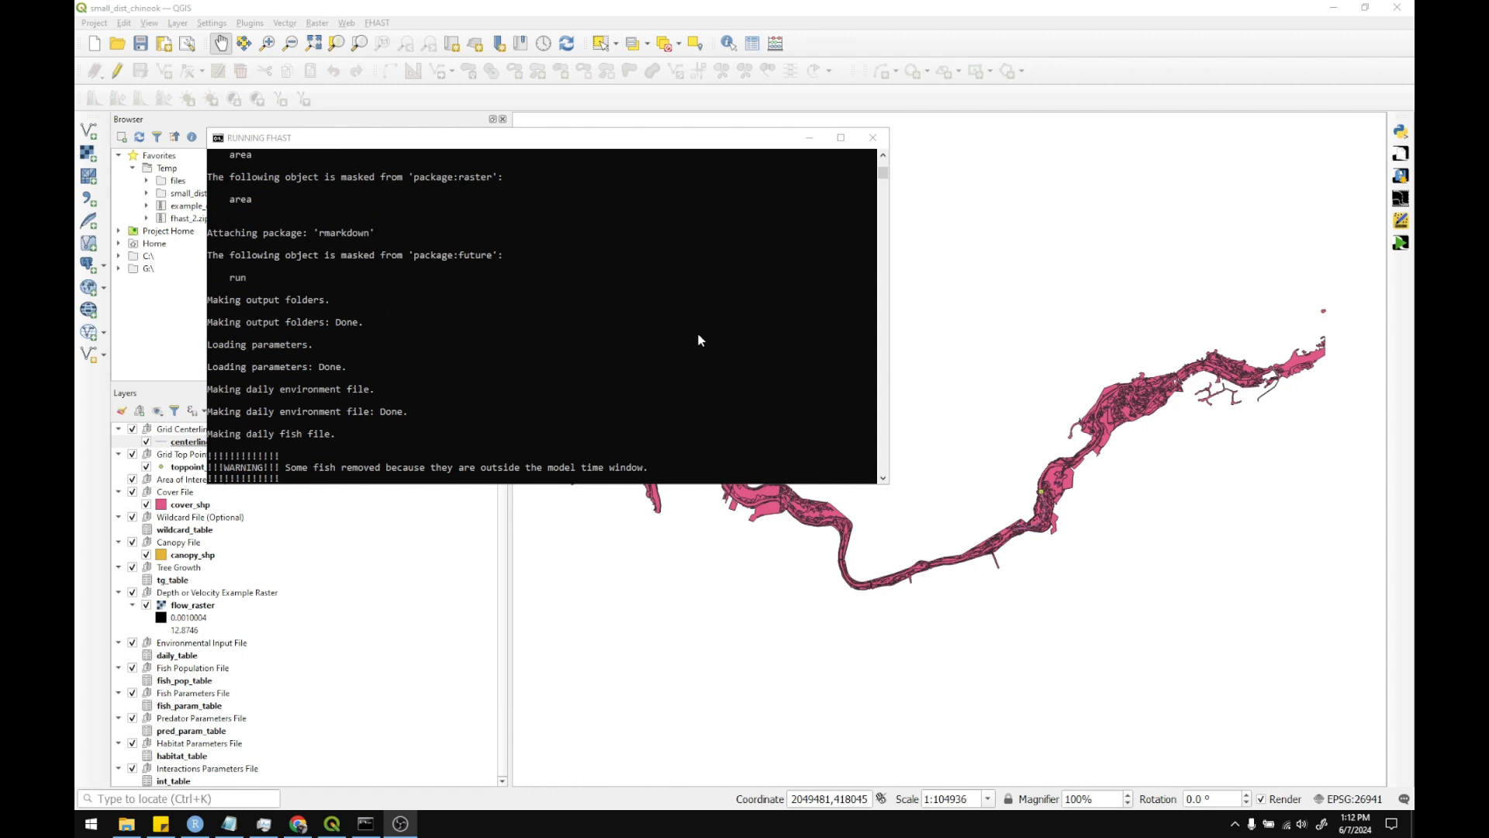
pyautogui.scroll(1, 509, 277)
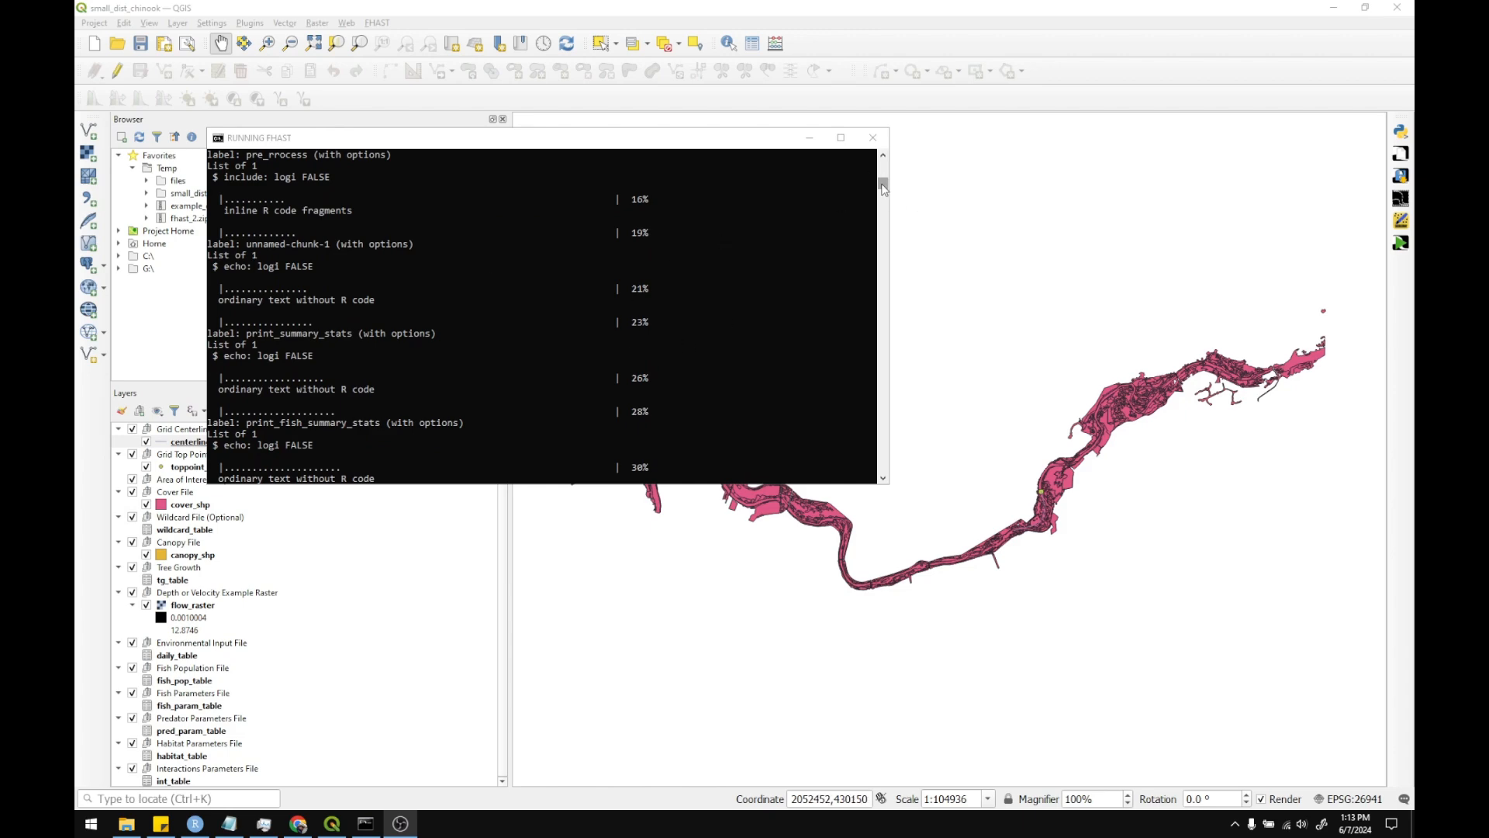
pyautogui.moveTo(883, 185)
pyautogui.mouseDown()
pyautogui.moveTo(881, 225)
pyautogui.moveTo(882, 200)
pyautogui.mouseUp()
pyautogui.scroll(-7, 514, 262)
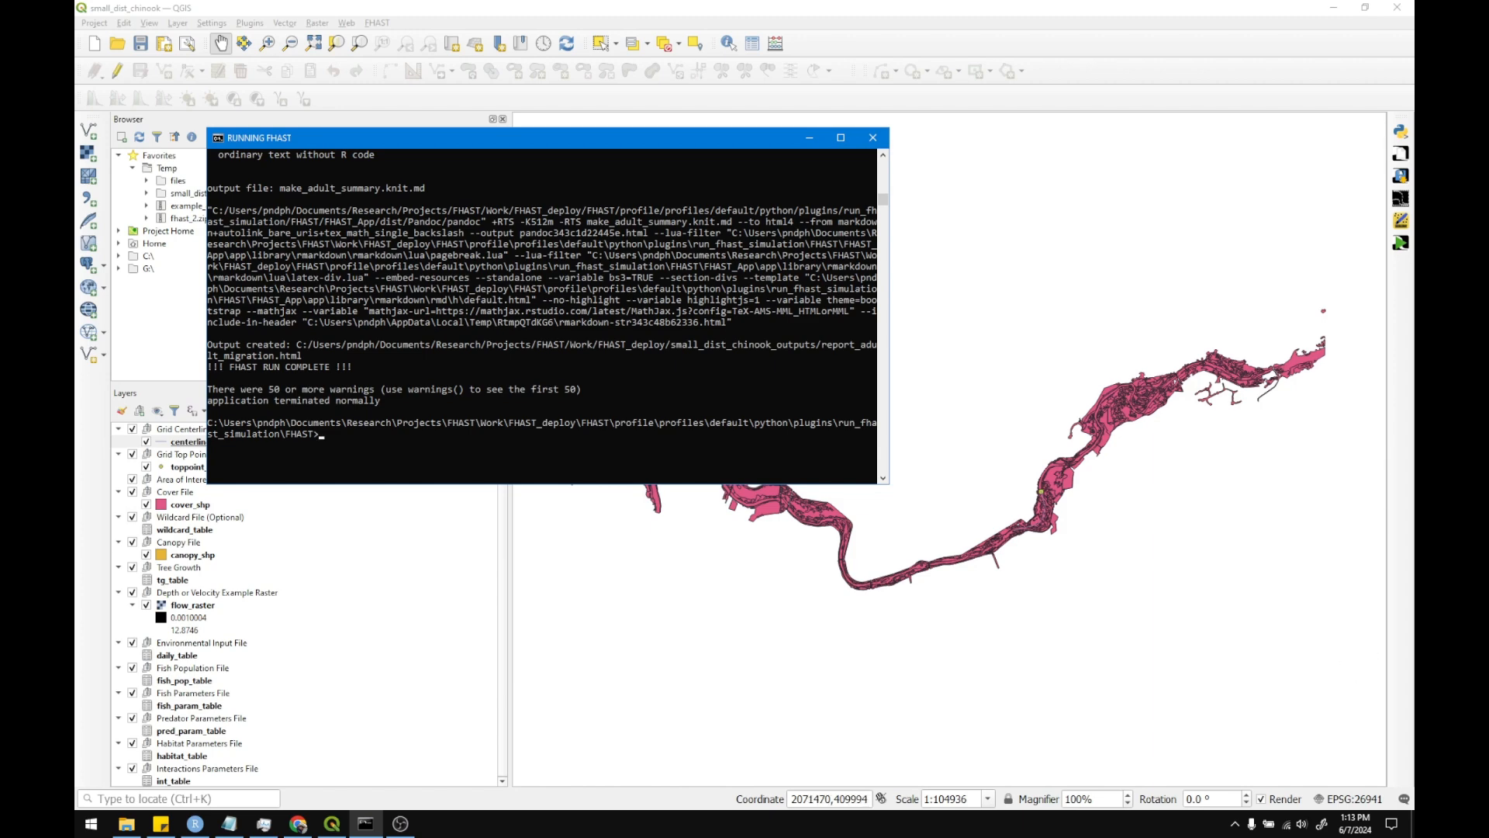
# Switch to File Explorer and look through the files in FHAST_deploy's small_dist_chinook_outputs folder
pyautogui.click(126, 824)
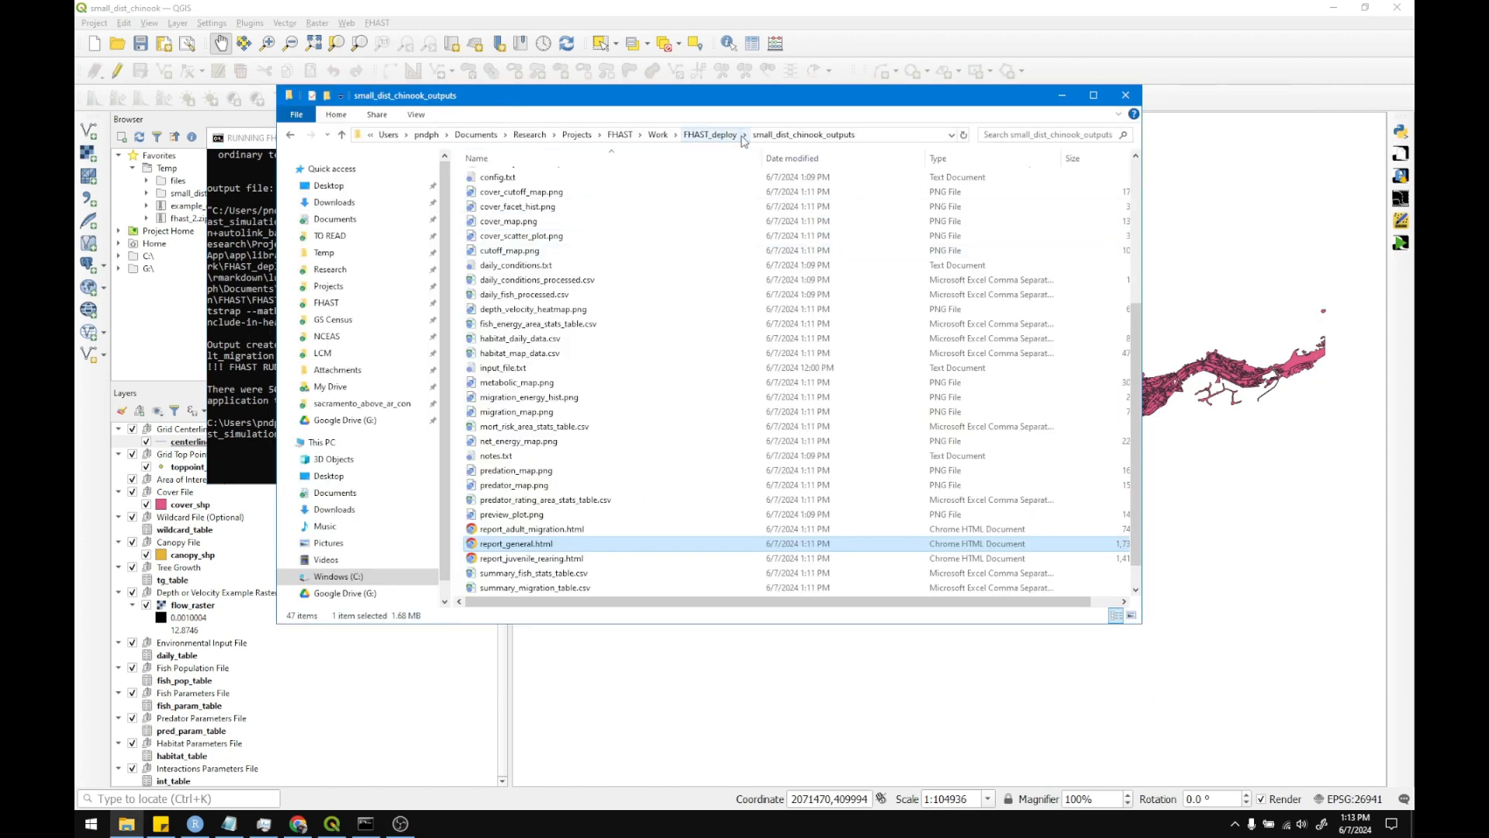
pyautogui.click(740, 138)
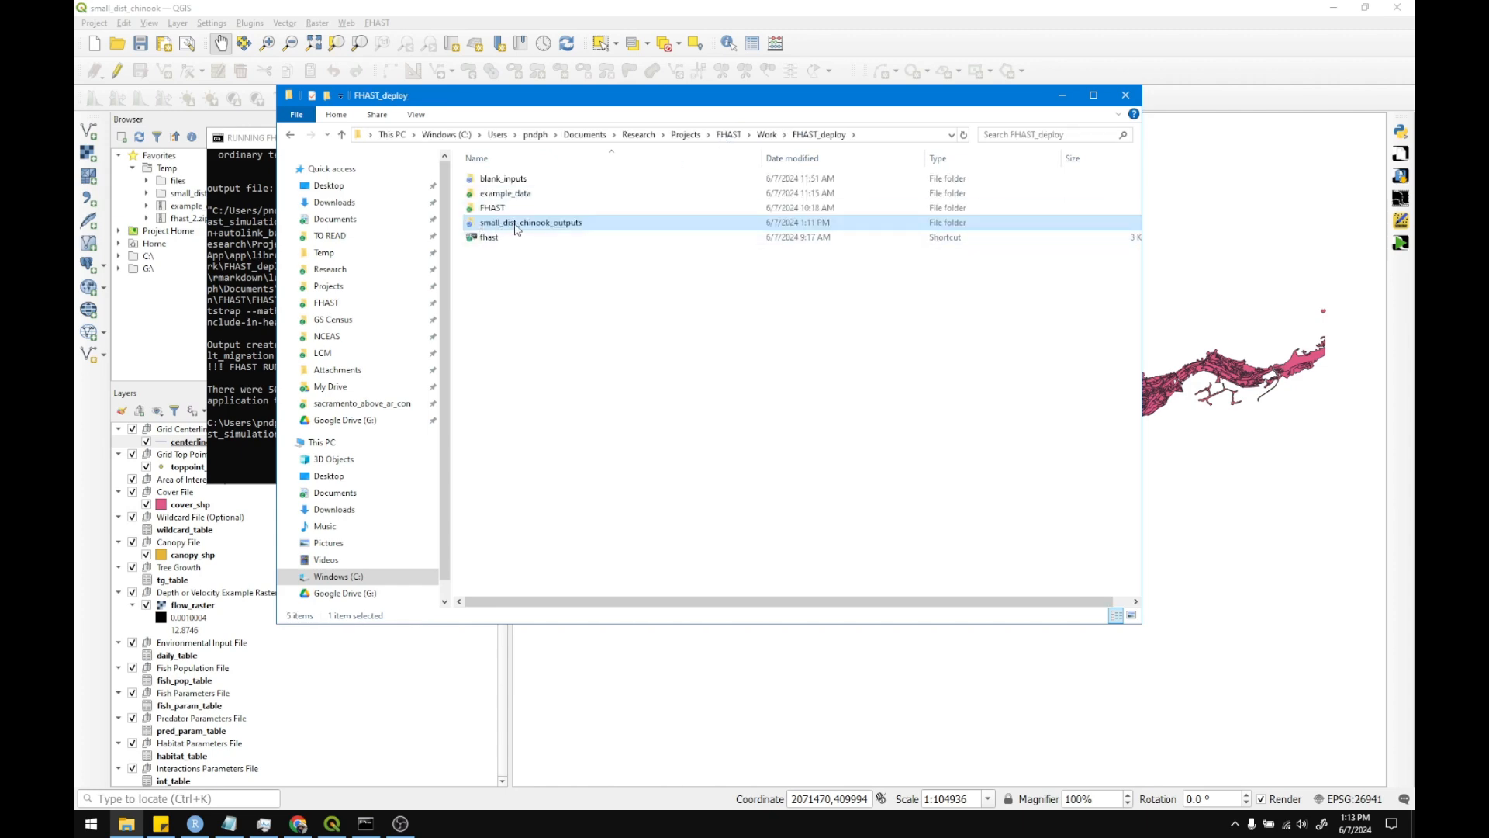
pyautogui.doubleClick(565, 224)
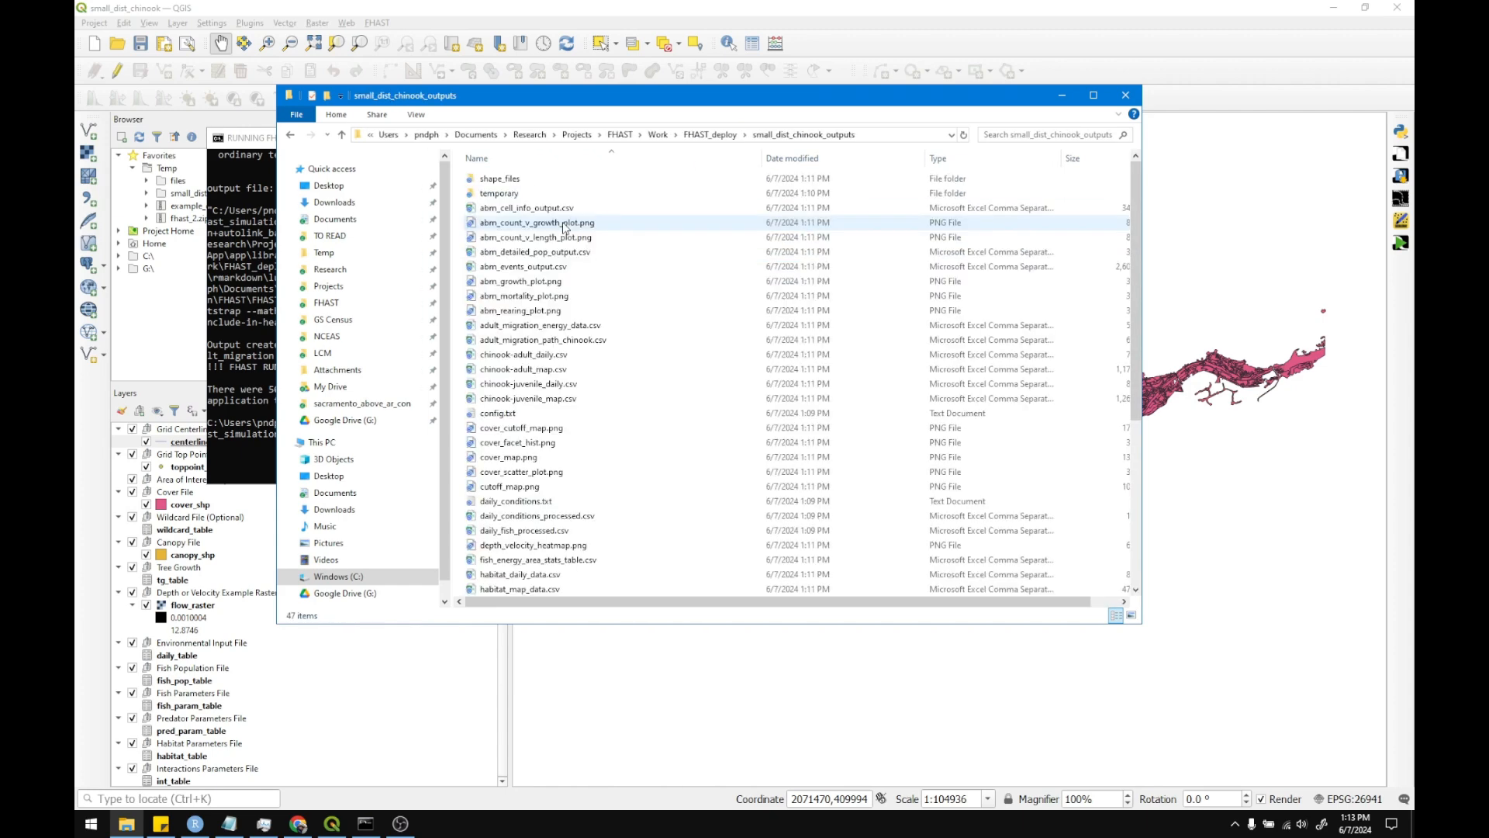
pyautogui.scroll(-6, 543, 344)
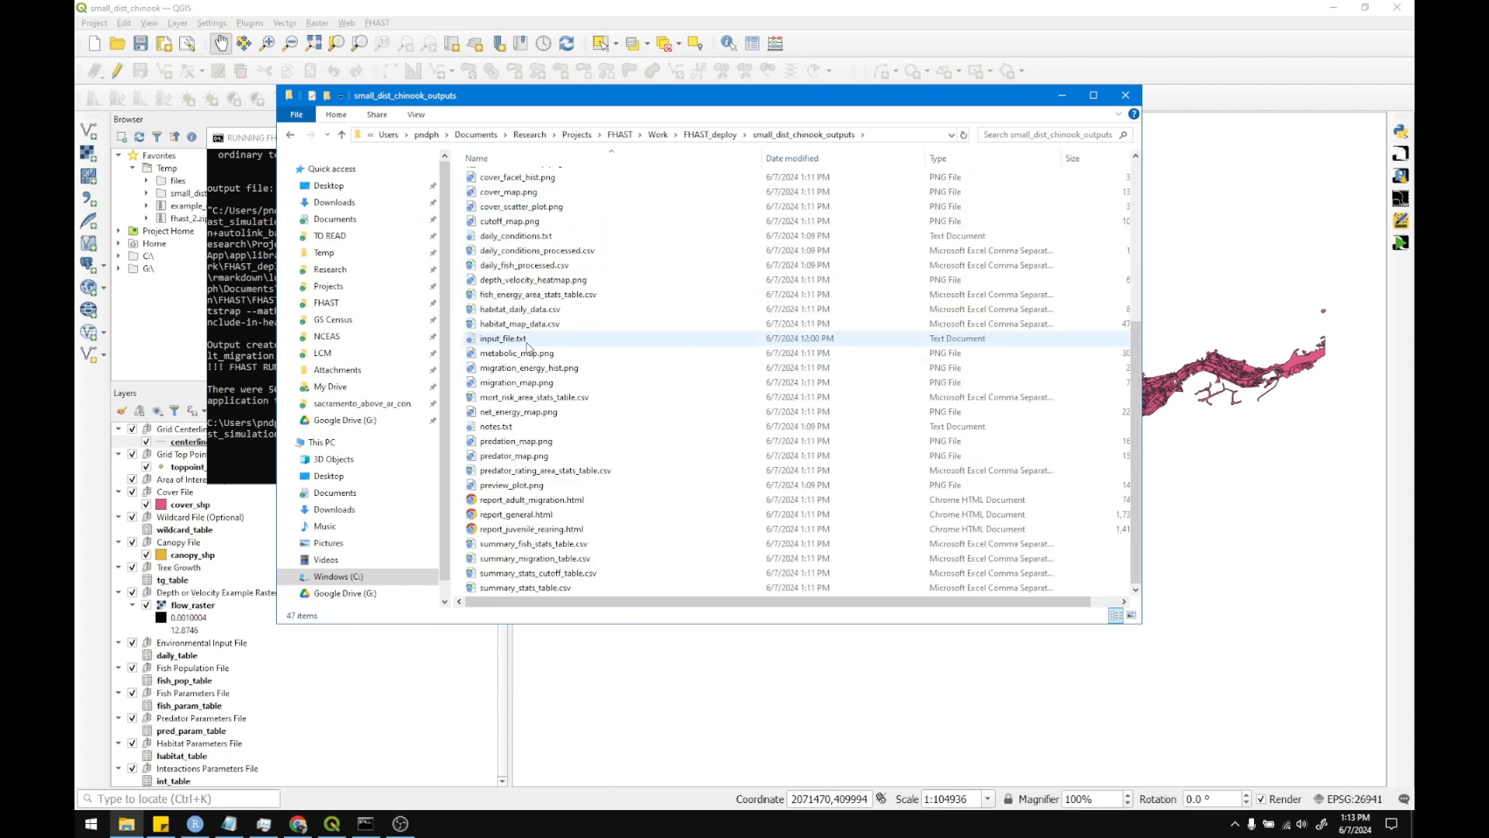
# Open report_general.html in the browser, review its summary tables and figures, and minimize the browser
pyautogui.doubleClick(514, 515)
pyautogui.scroll(-5, 536, 424)
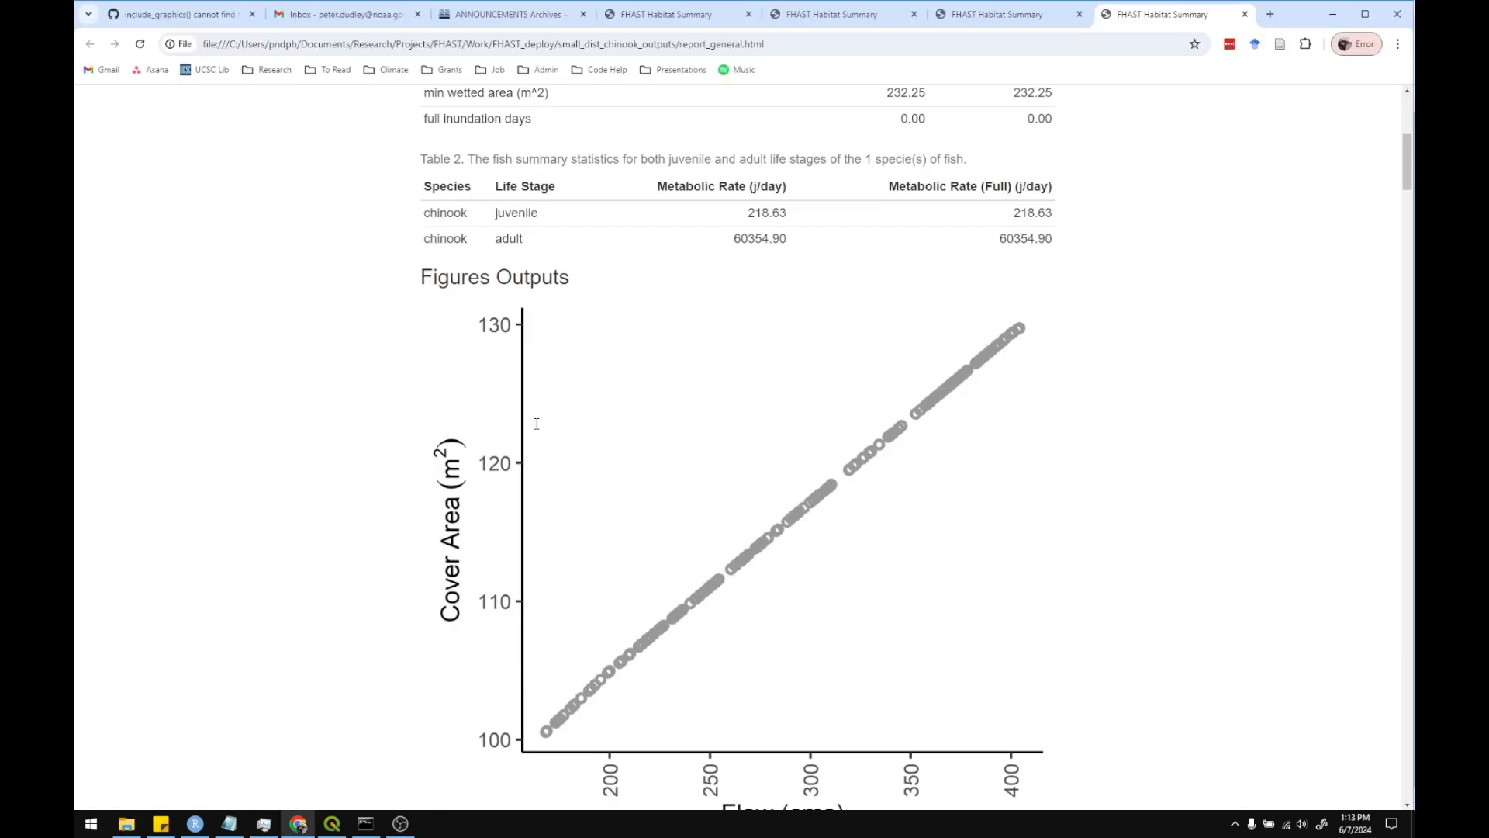
pyautogui.scroll(3, 602, 393)
pyautogui.scroll(-15, 602, 392)
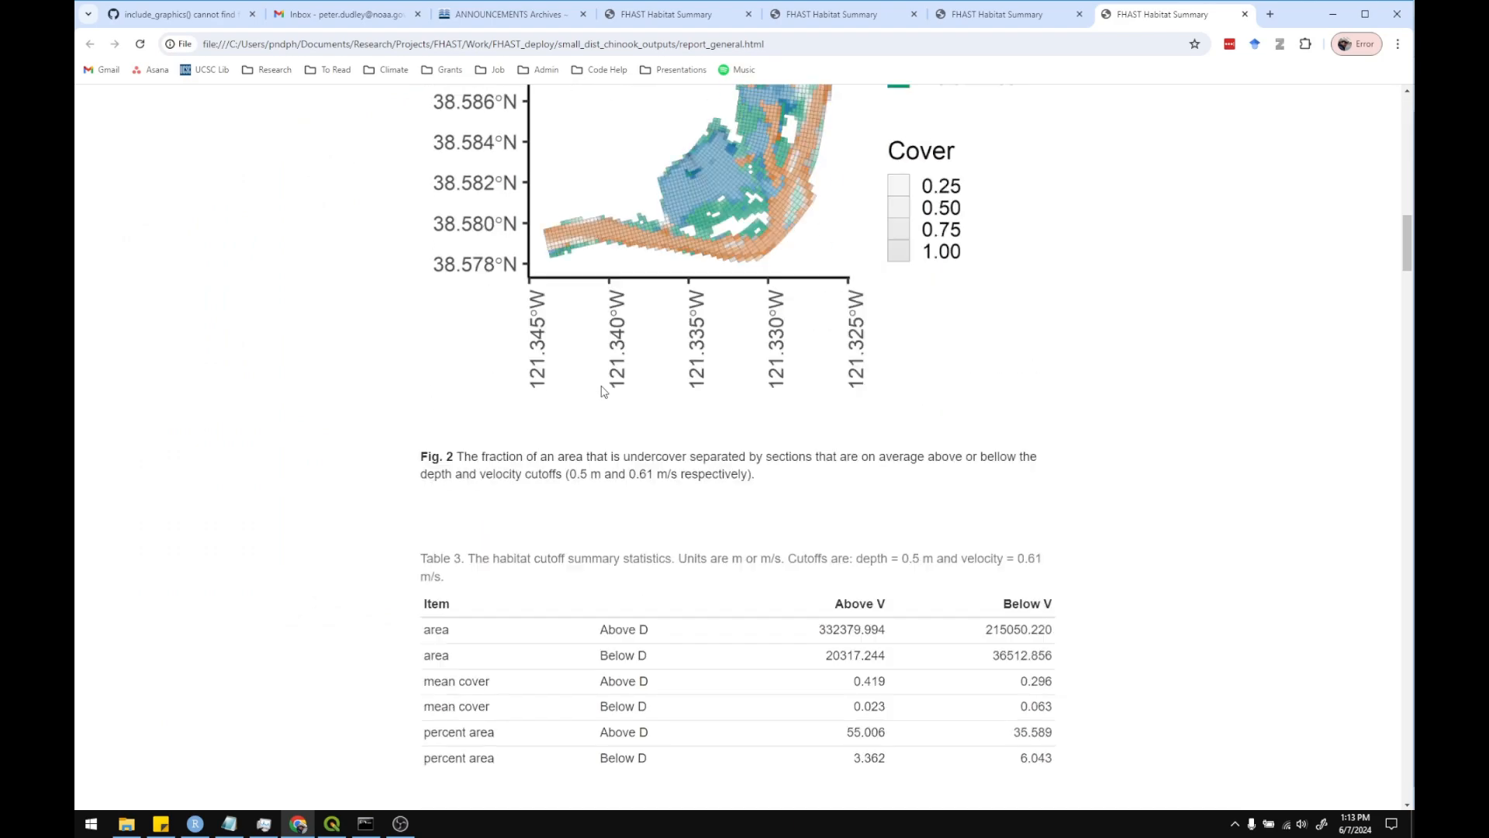
pyautogui.scroll(-20, 605, 391)
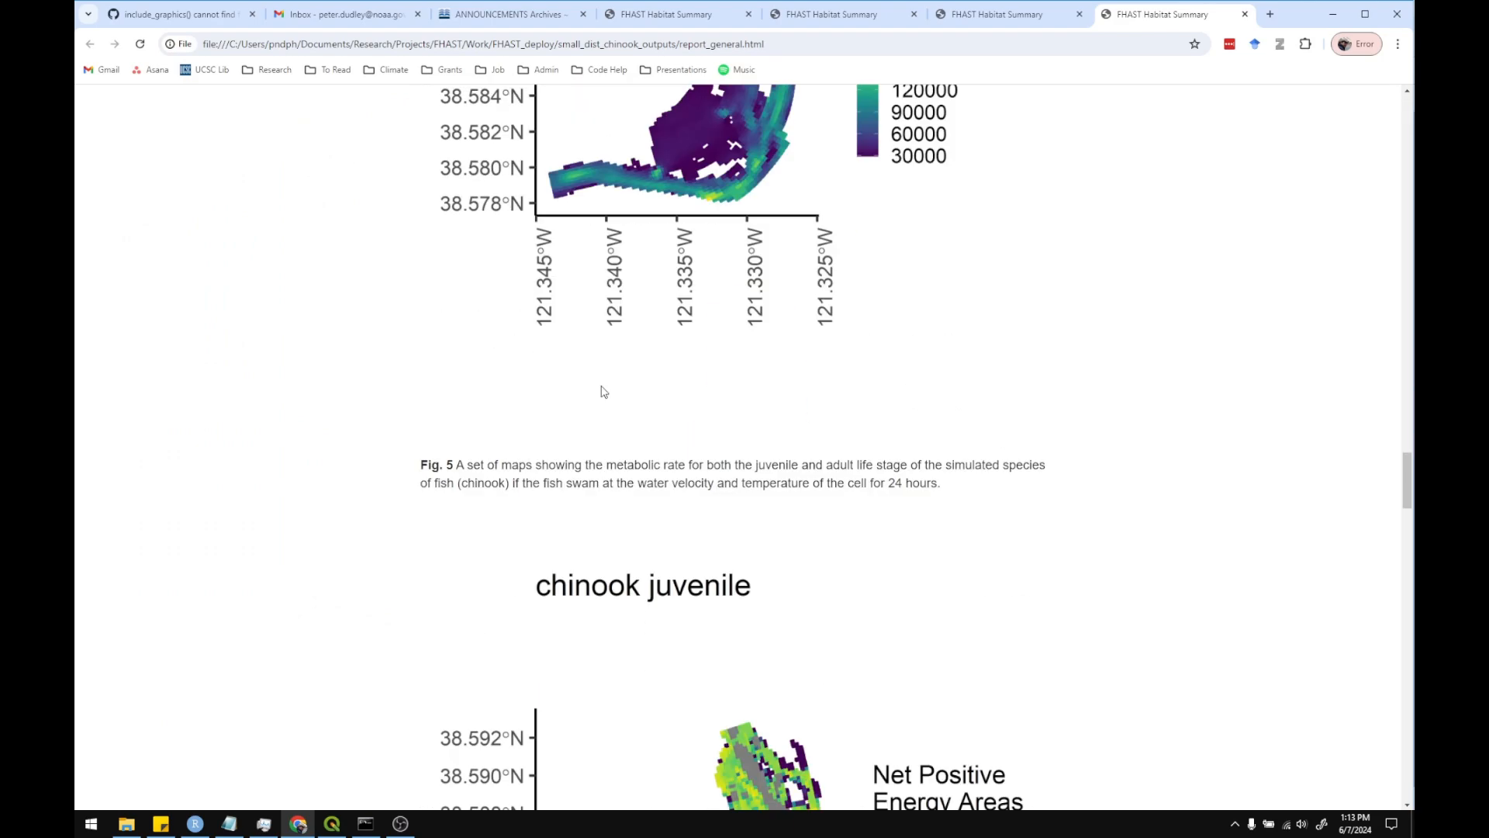
pyautogui.click(1333, 14)
# Add river_grid.shp from the outputs' shape_files folder to the QGIS map and inspect the grid over the river bend
pyautogui.scroll(6, 772, 303)
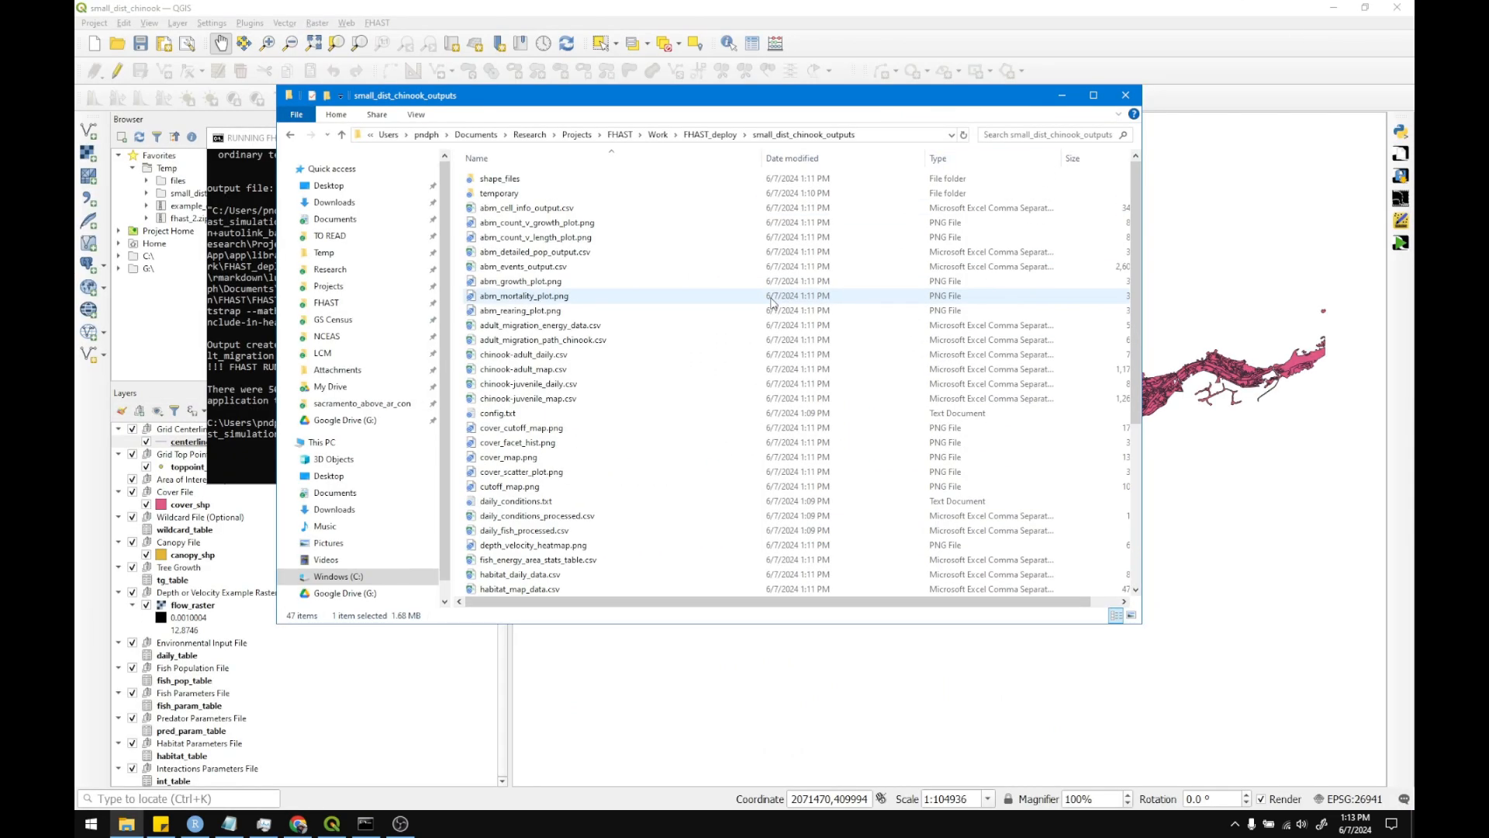
pyautogui.doubleClick(516, 179)
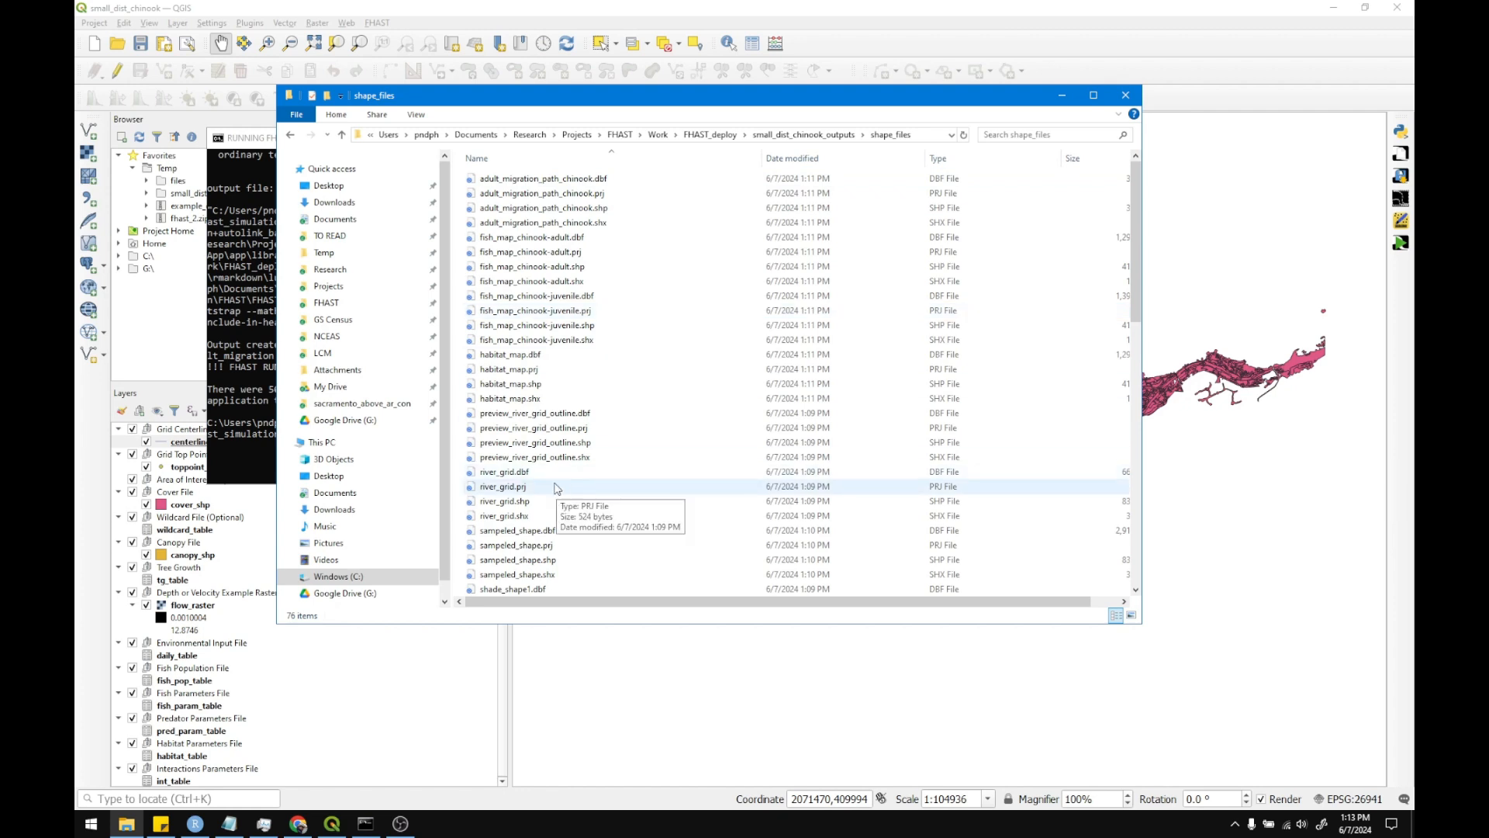
pyautogui.click(519, 506)
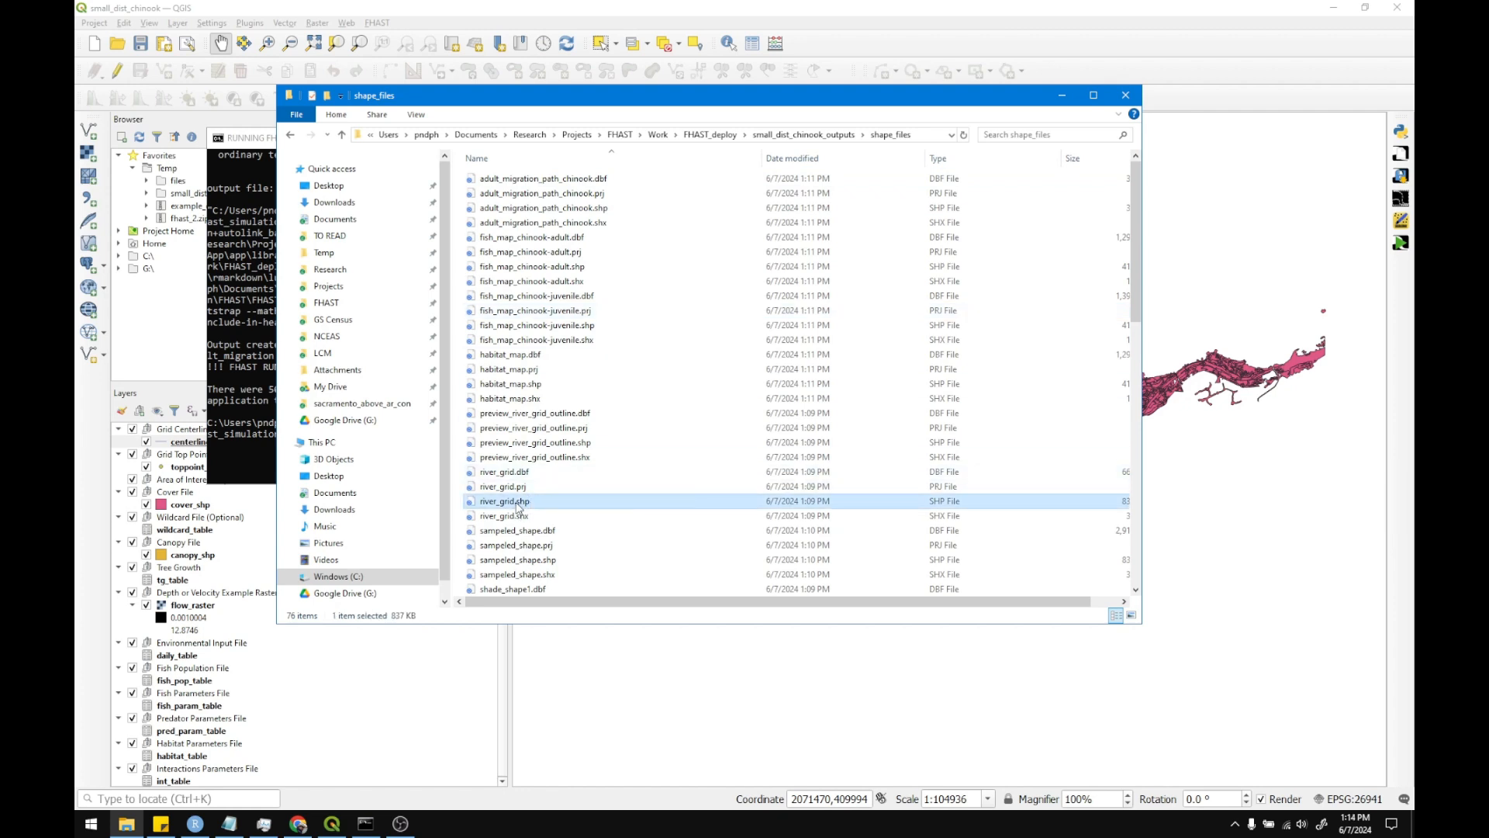
pyautogui.moveTo(518, 512); pyautogui.dragTo(1206, 525)
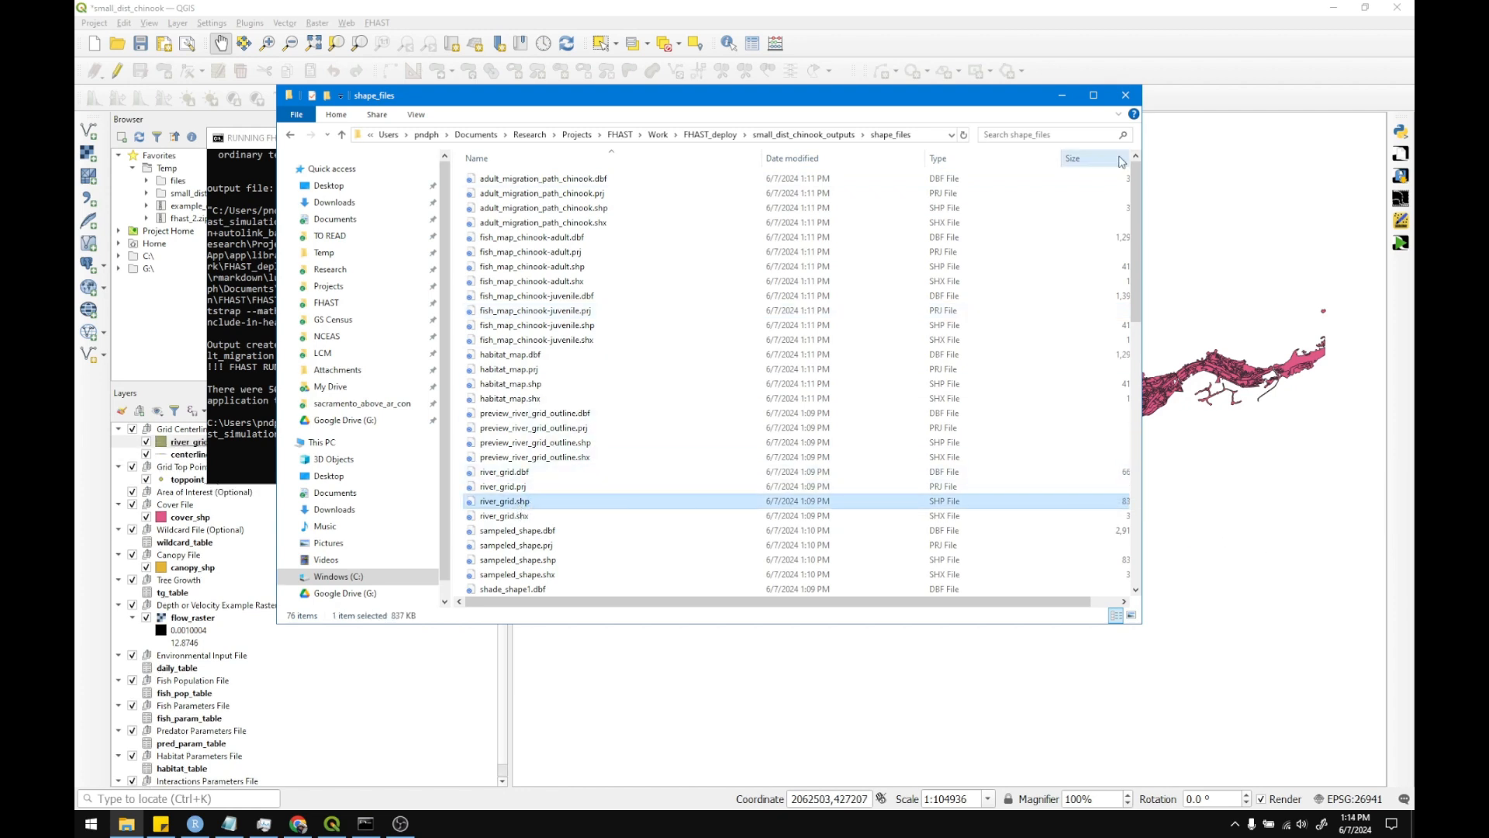
pyautogui.click(1062, 95)
pyautogui.click(812, 136)
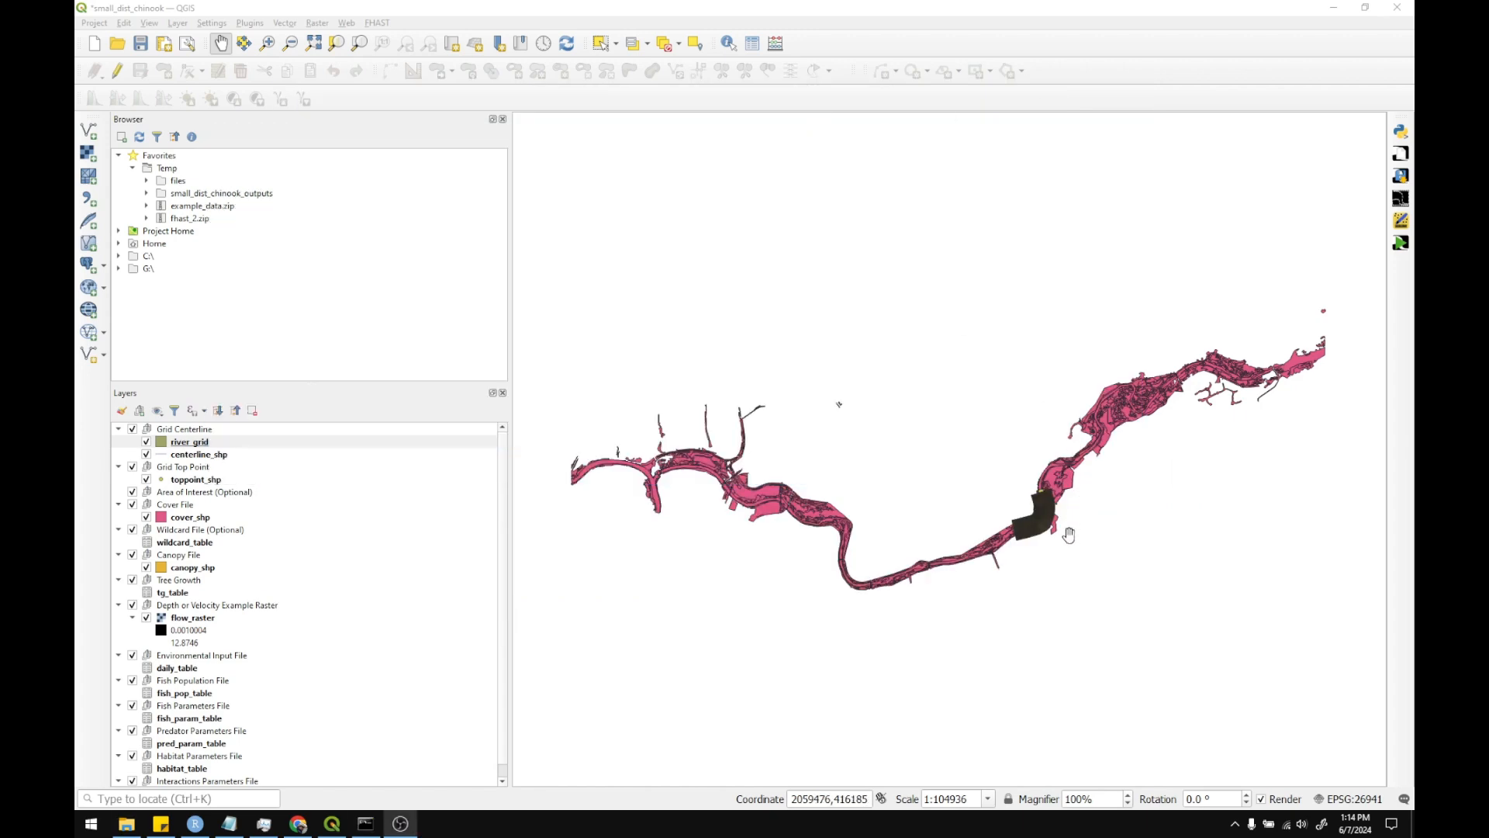
pyautogui.scroll(3, 1064, 524)
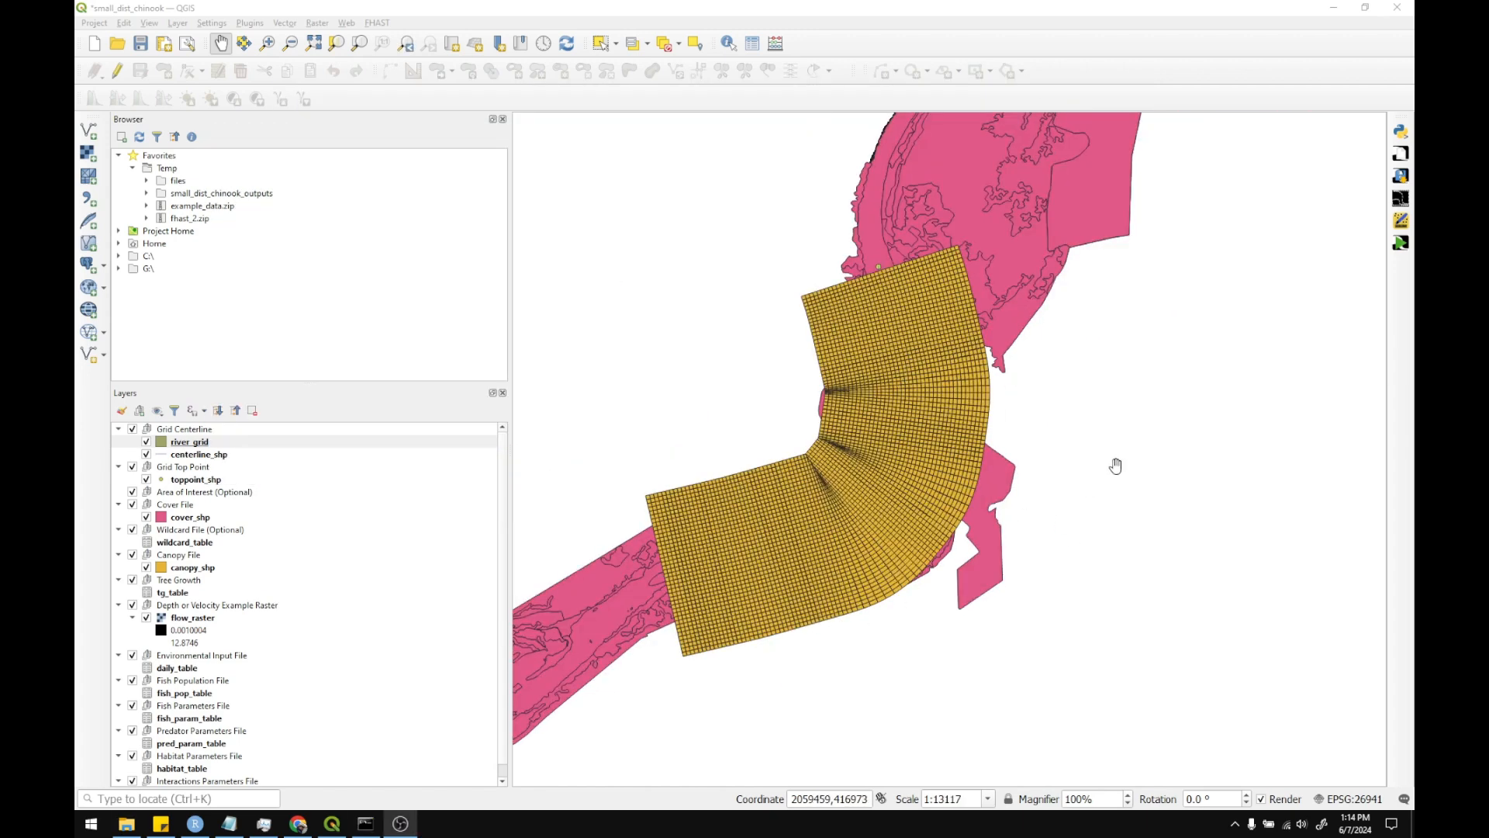